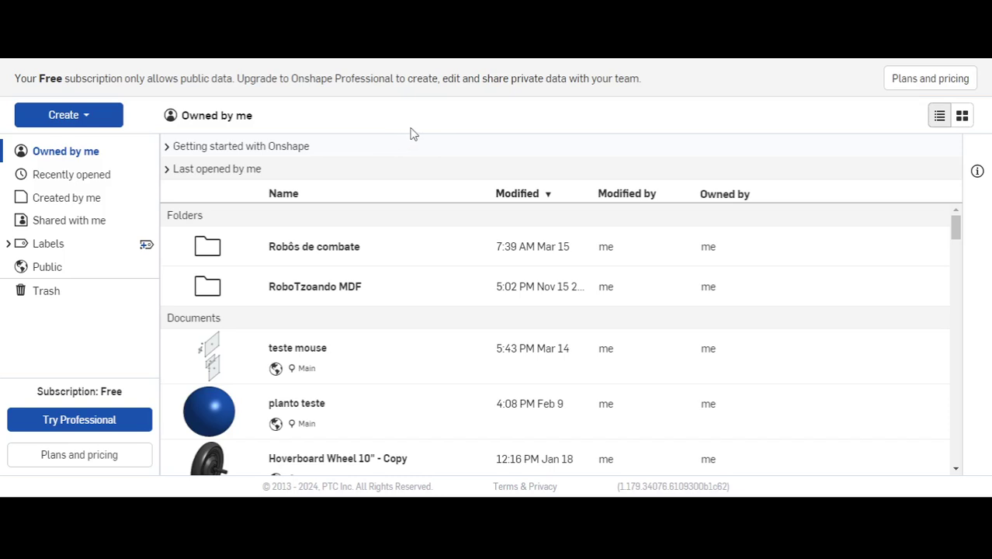
# Create a new public document named Robô 2024.
pyautogui.click(83, 122)
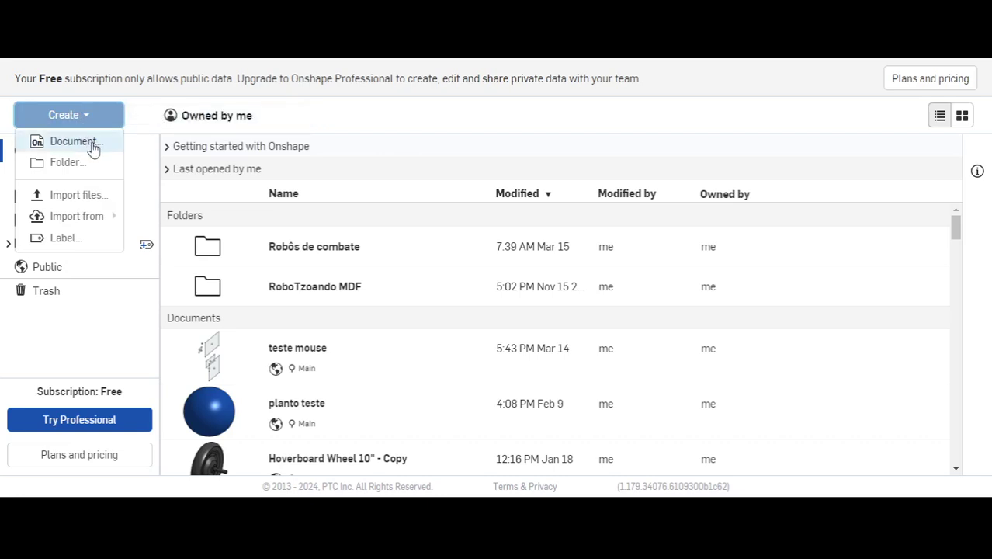
pyautogui.click(73, 142)
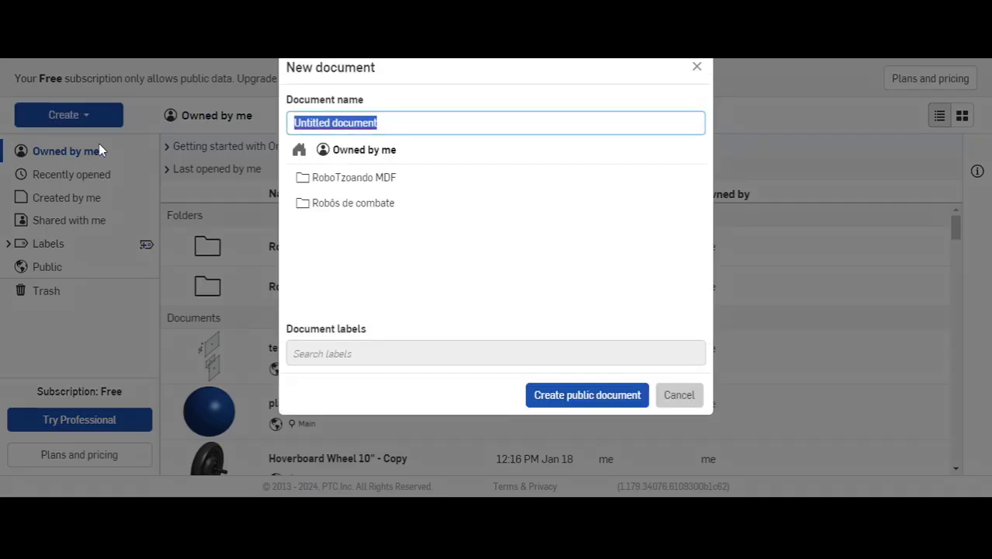
pyautogui.write('Robô 2024')
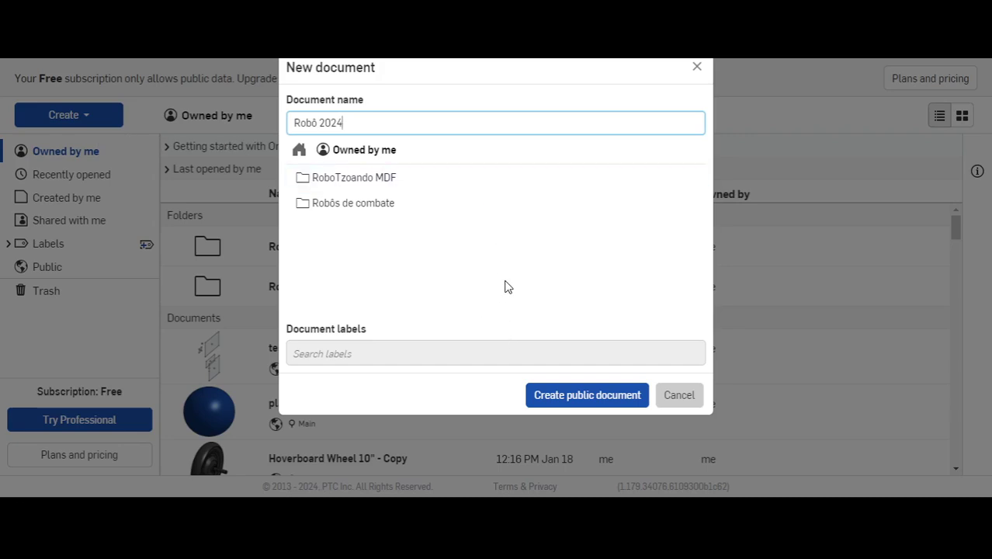
pyautogui.click(555, 396)
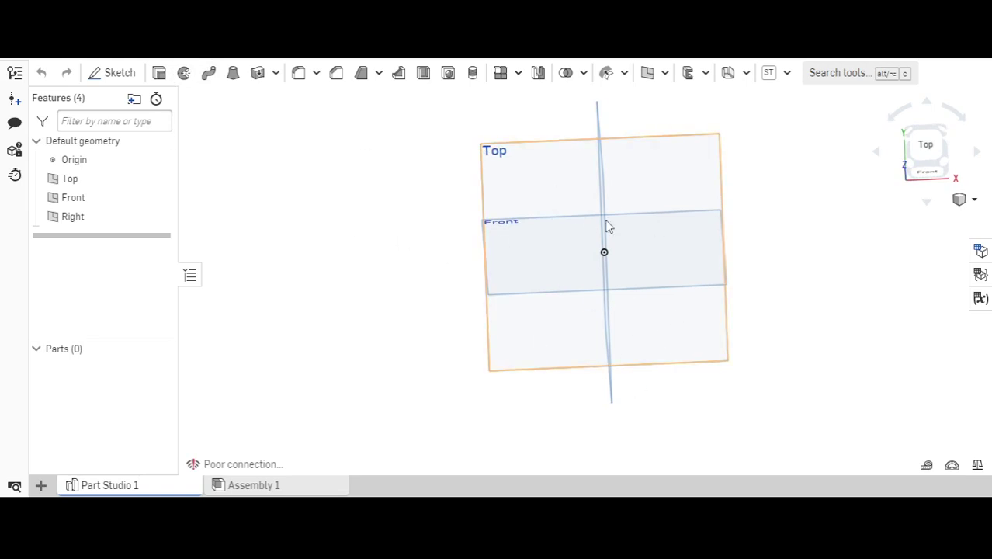
# Sketch a circle about 6.29 in in diameter, centred on the origin of the Top plane, and finish the sketch.
pyautogui.click(132, 78)
pyautogui.click(507, 176)
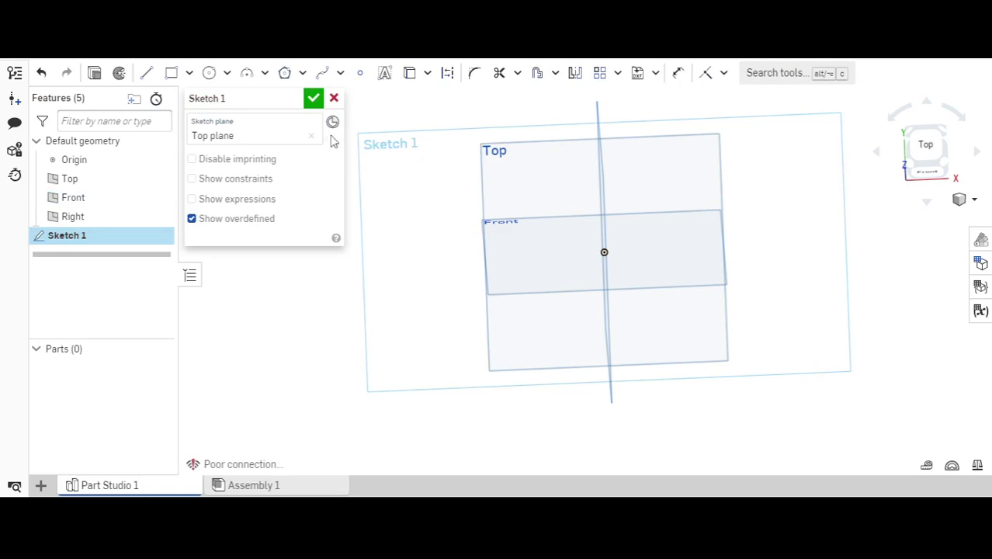
pyautogui.click(209, 72)
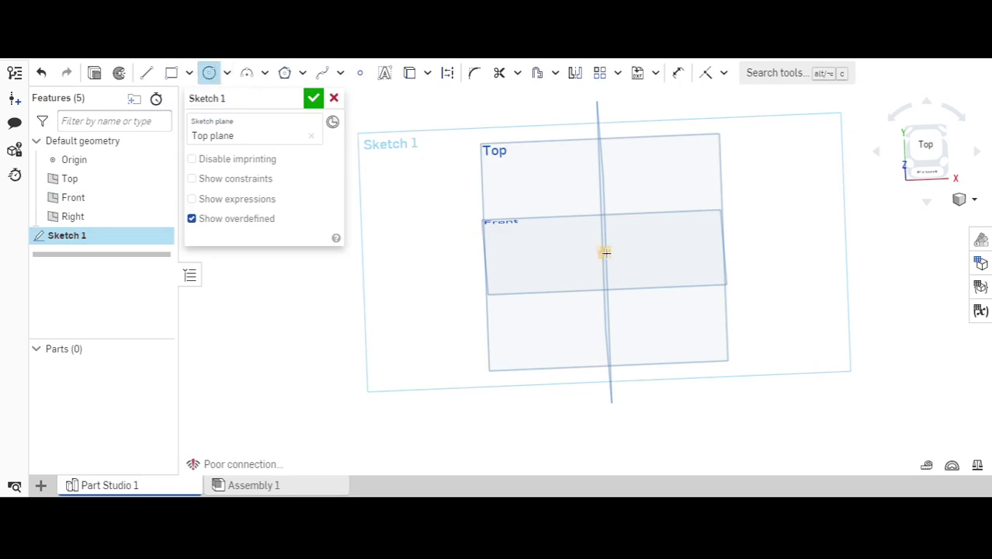
pyautogui.click(926, 144)
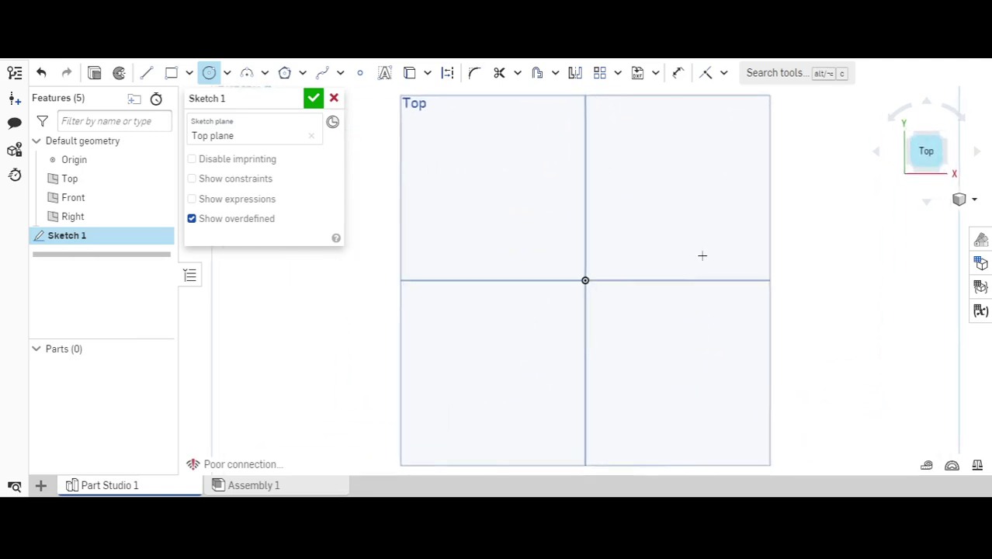
pyautogui.click(586, 281)
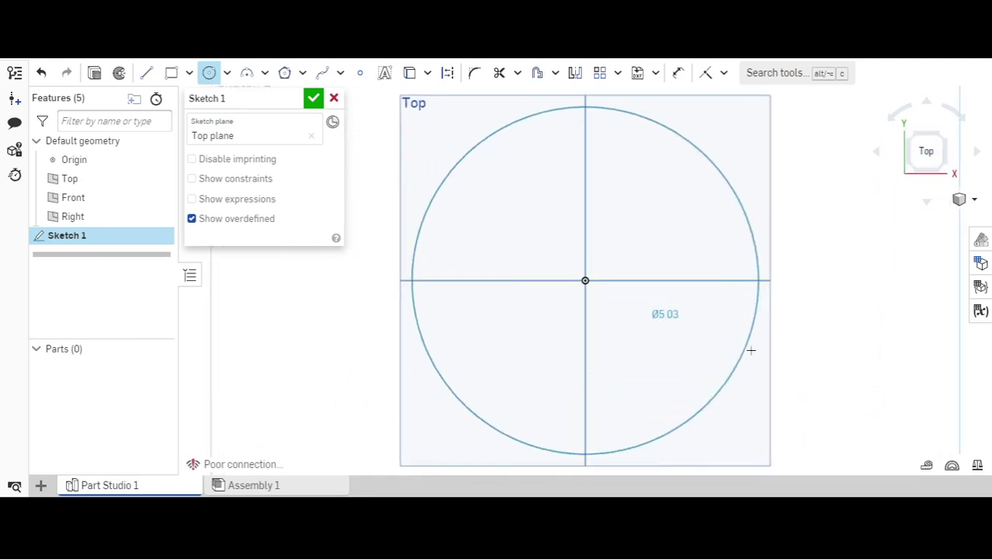
pyautogui.click(766, 350)
pyautogui.scroll(-2, 749, 124)
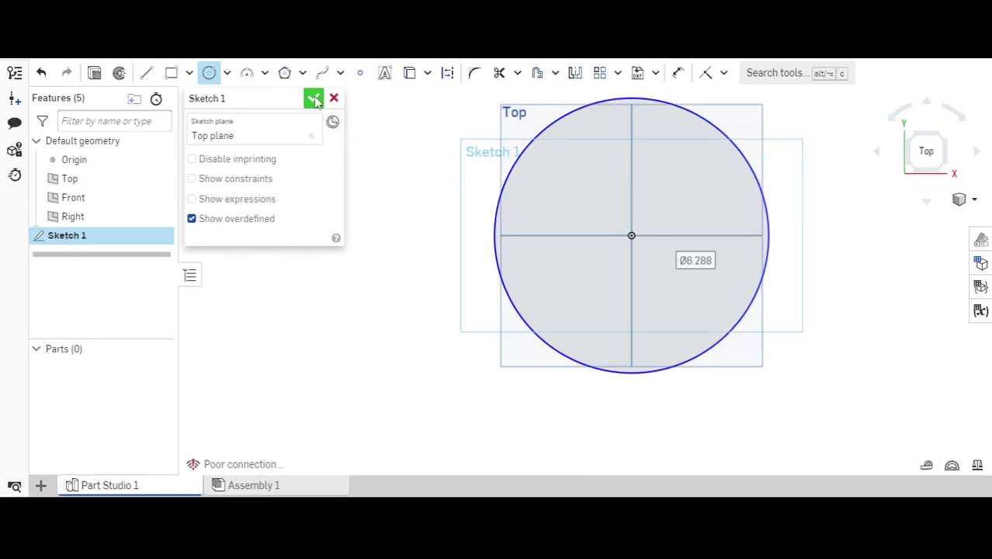
pyautogui.click(313, 97)
# Set the workspace units to Millimeter for length, Meter per second squared for linear acceleration and Kilogram for mass.
pyautogui.click(109, 63)
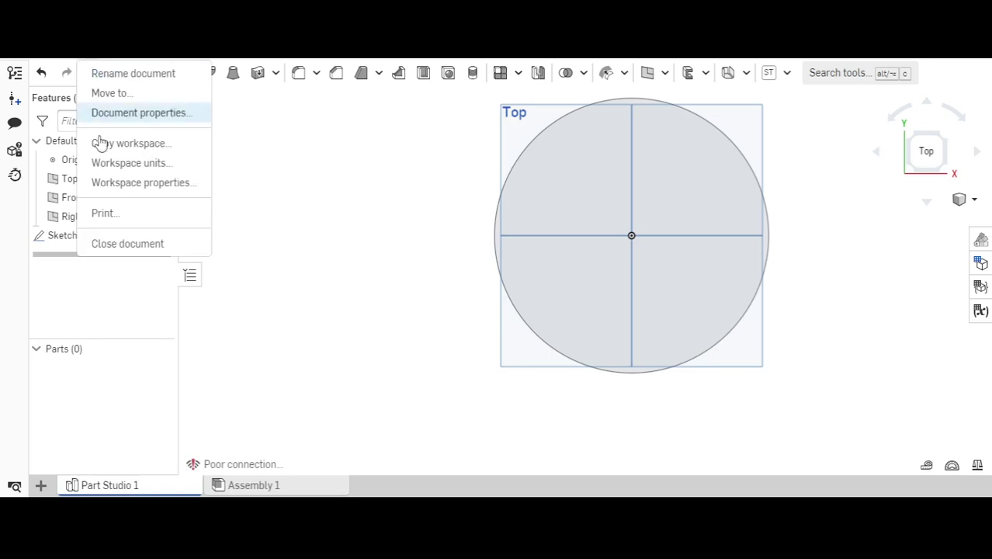
pyautogui.click(166, 165)
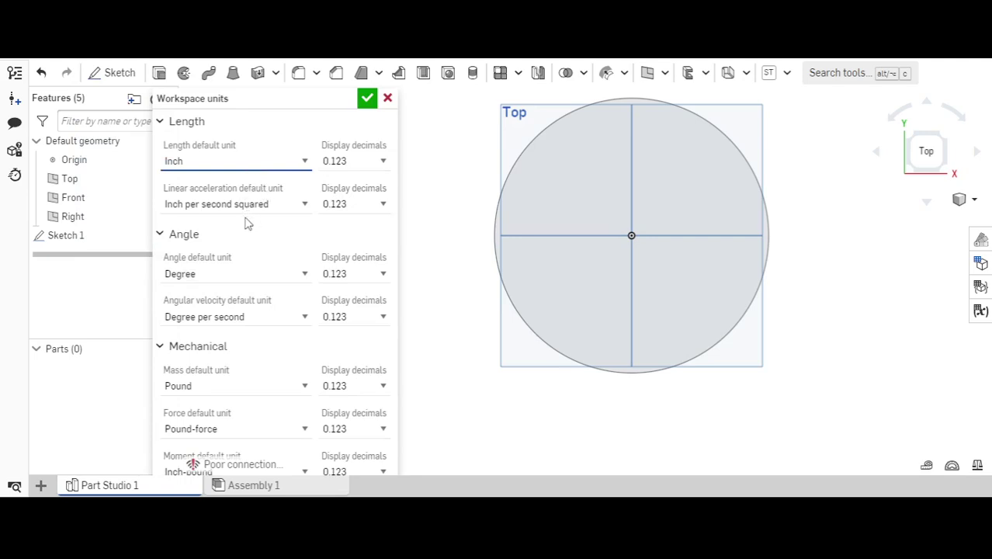
pyautogui.press('Up')
pyautogui.click(281, 215)
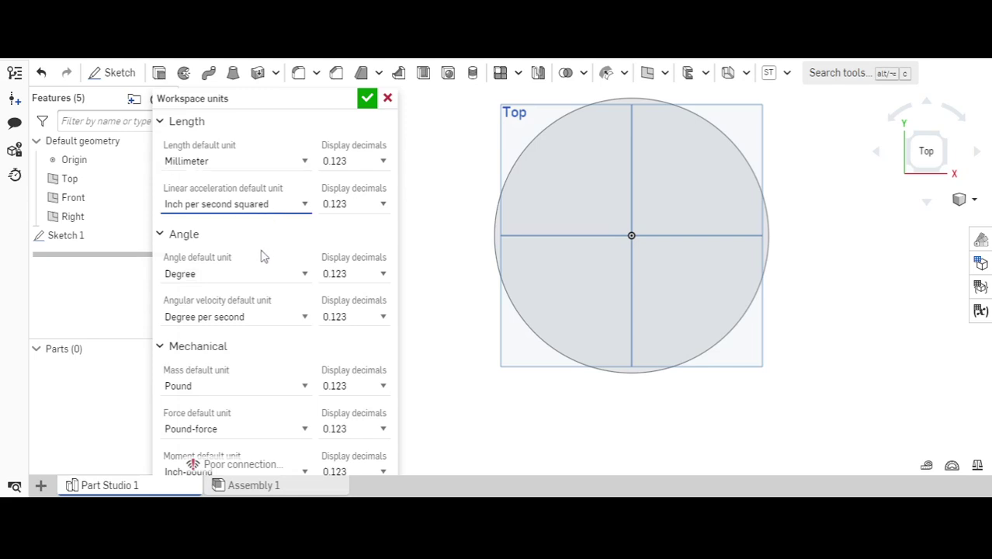
pyautogui.press('Up')
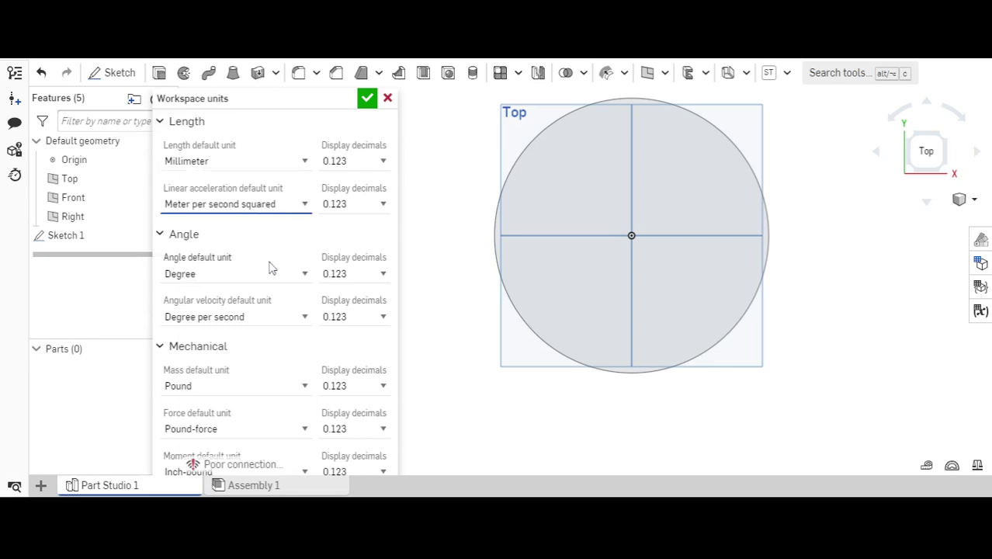
pyautogui.click(229, 394)
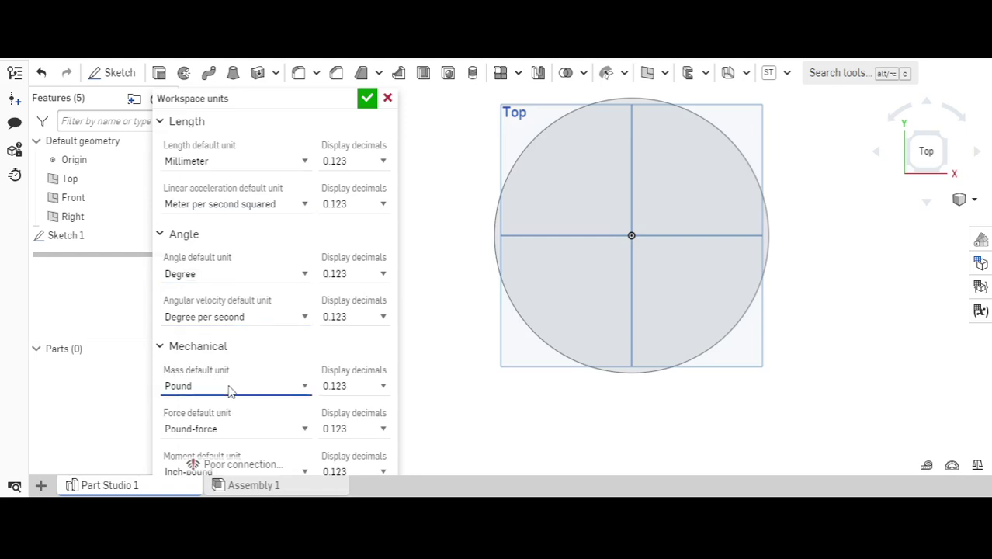
pyautogui.press('k')
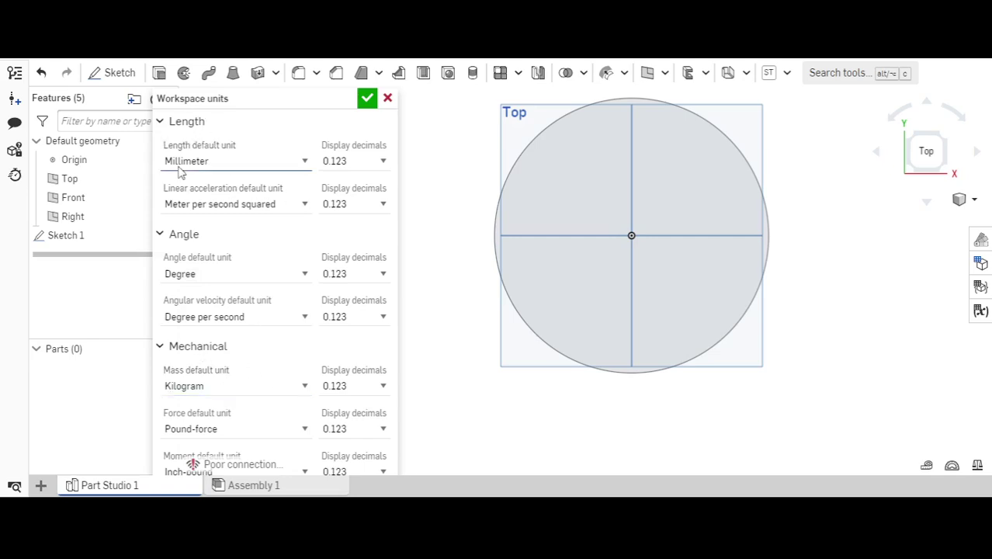
pyautogui.click(368, 101)
# Reopen the circle's sketch, dimension its diameter to 150 mm and finish the sketch.
pyautogui.scroll(-1, 808, 150)
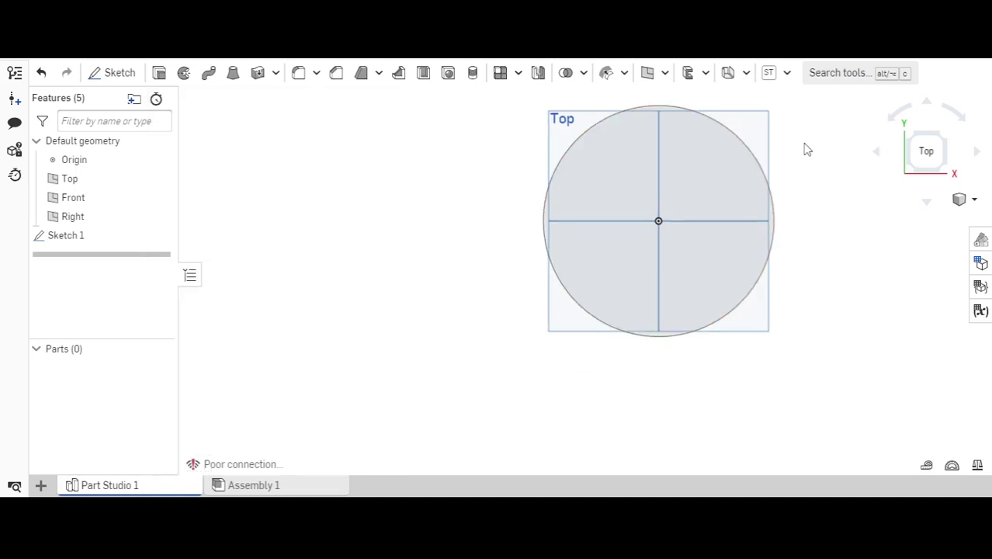
pyautogui.moveTo(808, 151); pyautogui.dragTo(588, 219, button='middle')
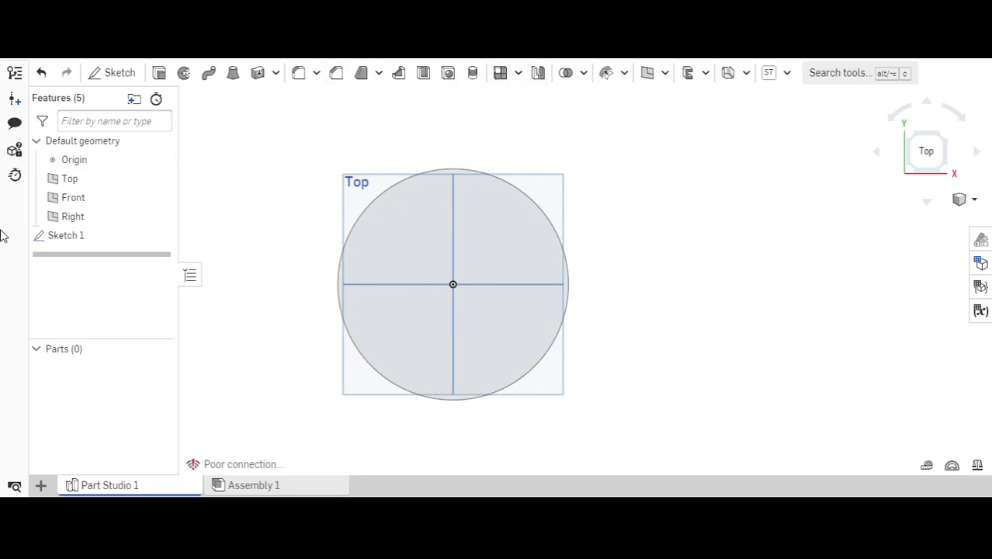
pyautogui.doubleClick(67, 241)
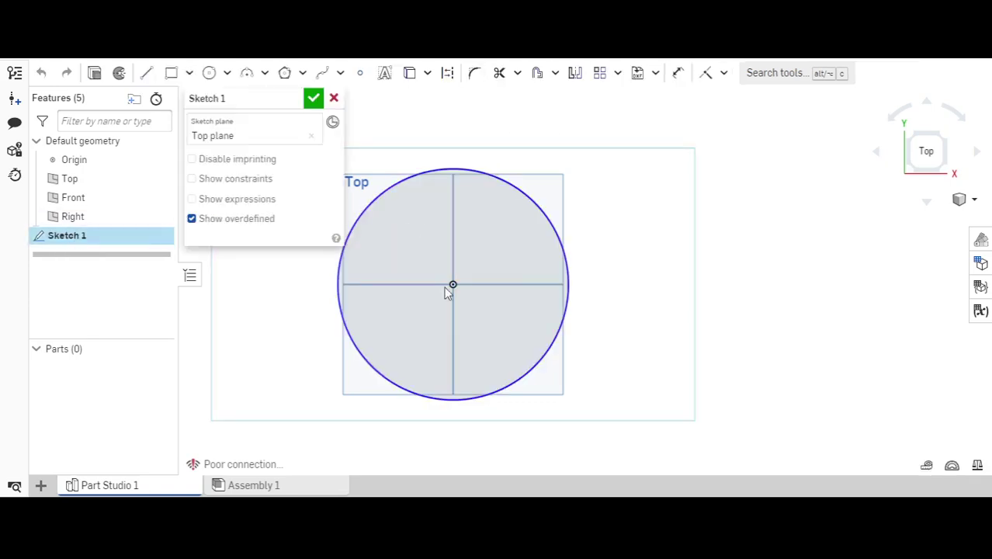
pyautogui.click(679, 74)
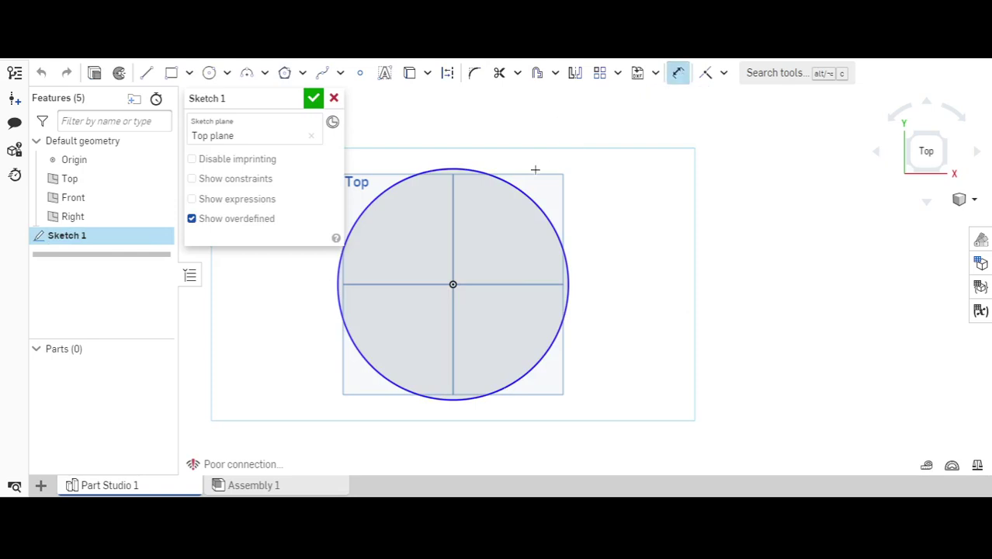
pyautogui.click(526, 193)
pyautogui.click(606, 196)
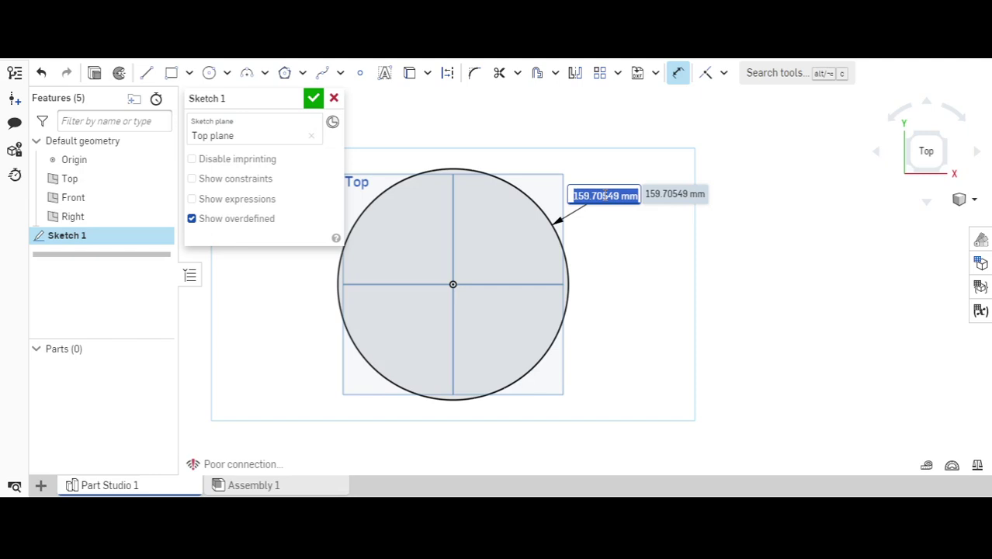
pyautogui.write('150')
pyautogui.press('Return')
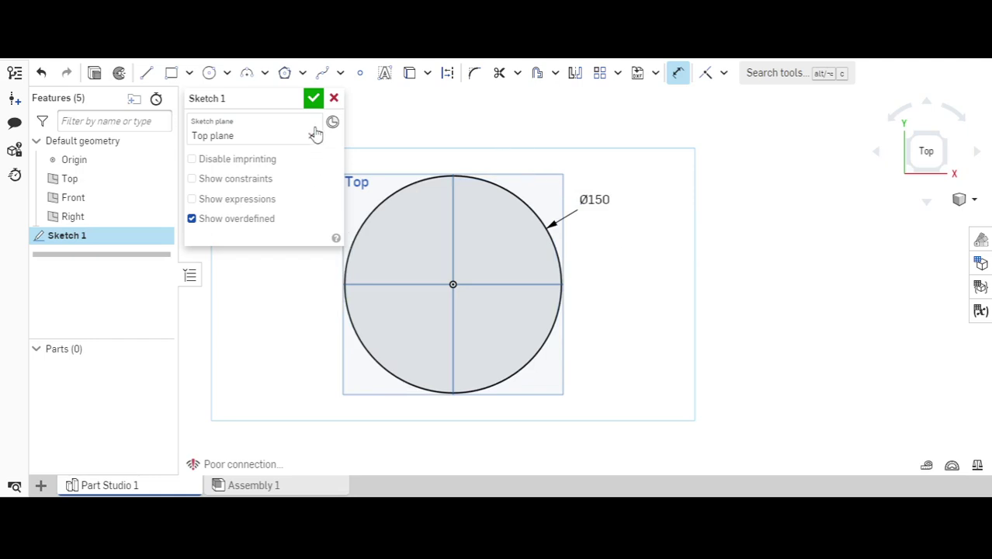
pyautogui.click(313, 99)
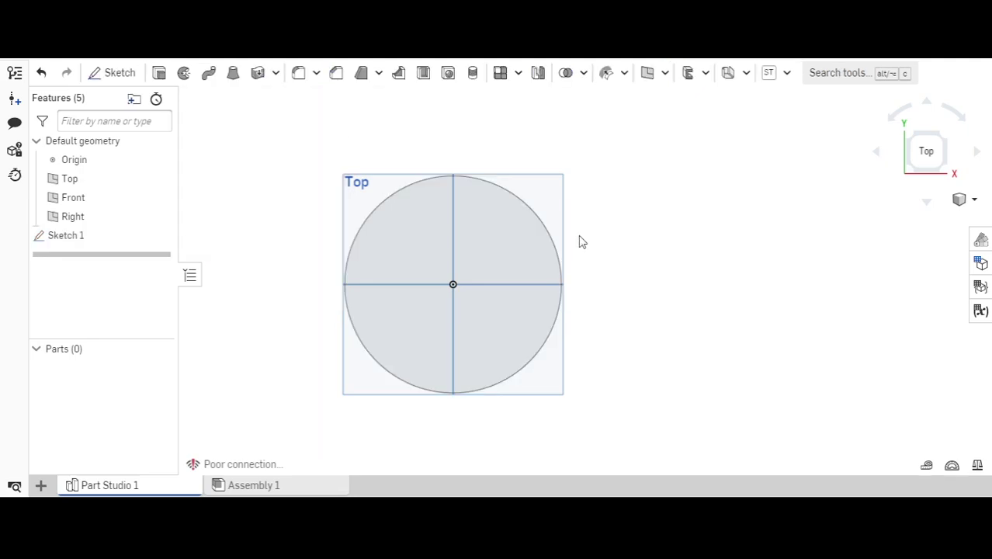
# Extrude the circle as a new solid with a blind depth of 3 mm.
pyautogui.moveTo(611, 253)
pyautogui.mouseDown(button='right')
pyautogui.moveTo(642, 225)
pyautogui.moveTo(599, 214)
pyautogui.moveTo(594, 192)
pyautogui.moveTo(654, 257)
pyautogui.moveTo(577, 210)
pyautogui.moveTo(648, 215)
pyautogui.moveTo(582, 161)
pyautogui.moveTo(574, 218)
pyautogui.moveTo(594, 195)
pyautogui.moveTo(597, 223)
pyautogui.mouseUp(button='right')
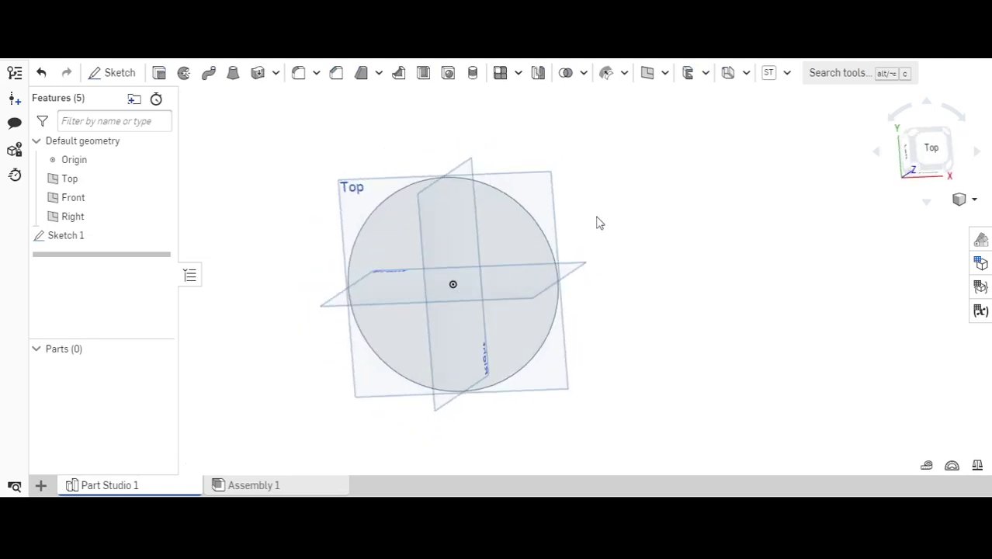
pyautogui.click(159, 72)
pyautogui.click(411, 215)
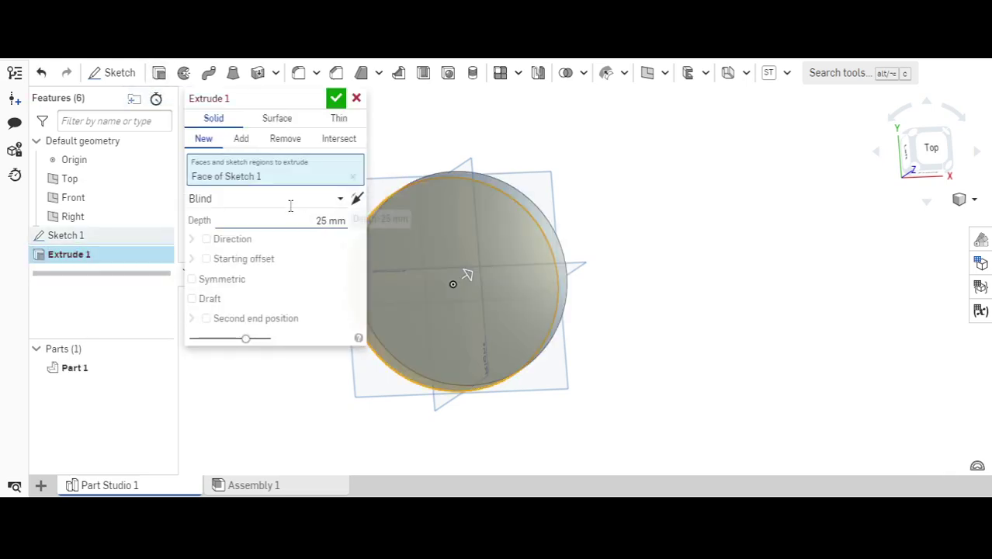
pyautogui.click(329, 220)
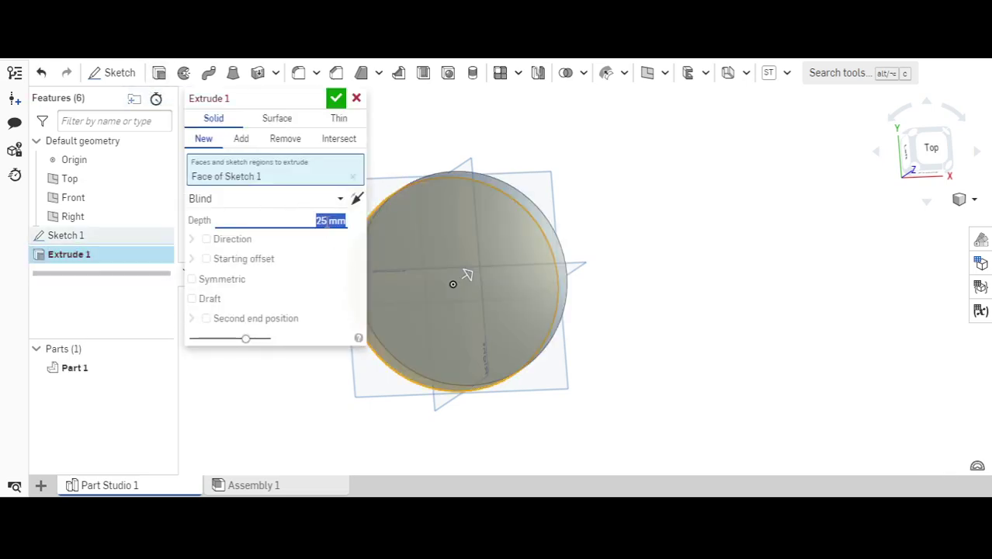
pyautogui.write('3')
pyautogui.press('Return')
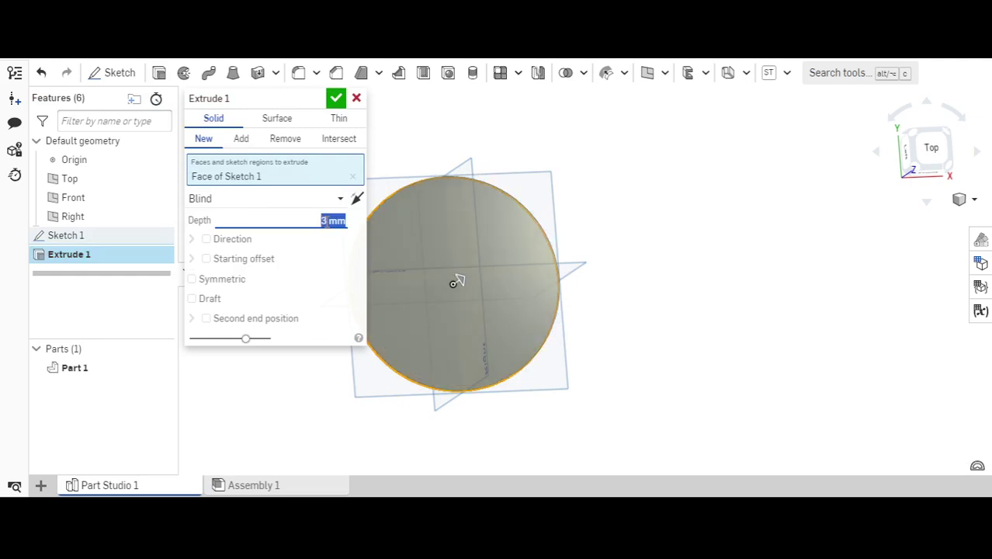
pyautogui.click(335, 98)
# Insert Part 1 from the current document into Assembly 1 at its default position.
pyautogui.moveTo(580, 301)
pyautogui.mouseDown(button='right')
pyautogui.moveTo(649, 278)
pyautogui.moveTo(582, 284)
pyautogui.mouseUp(button='right')
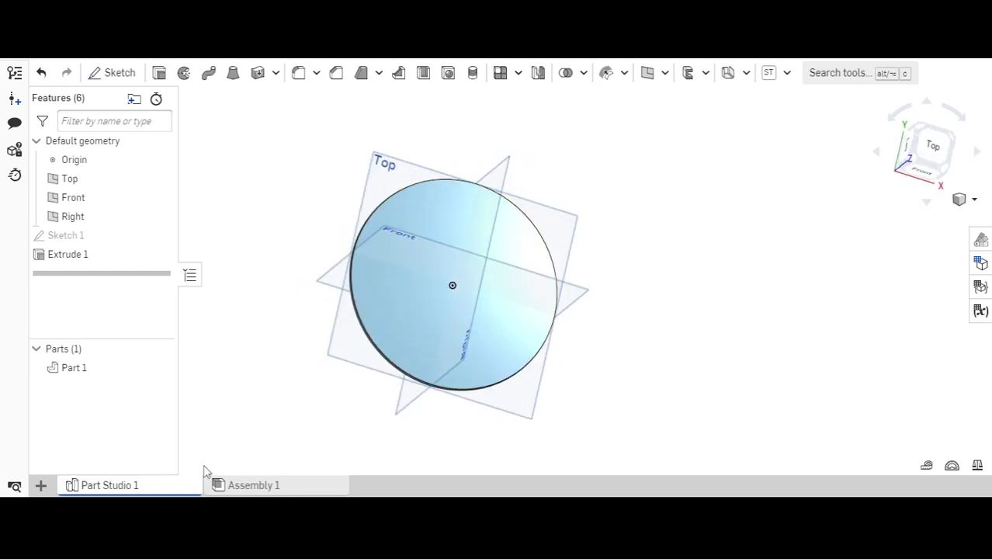
pyautogui.click(259, 484)
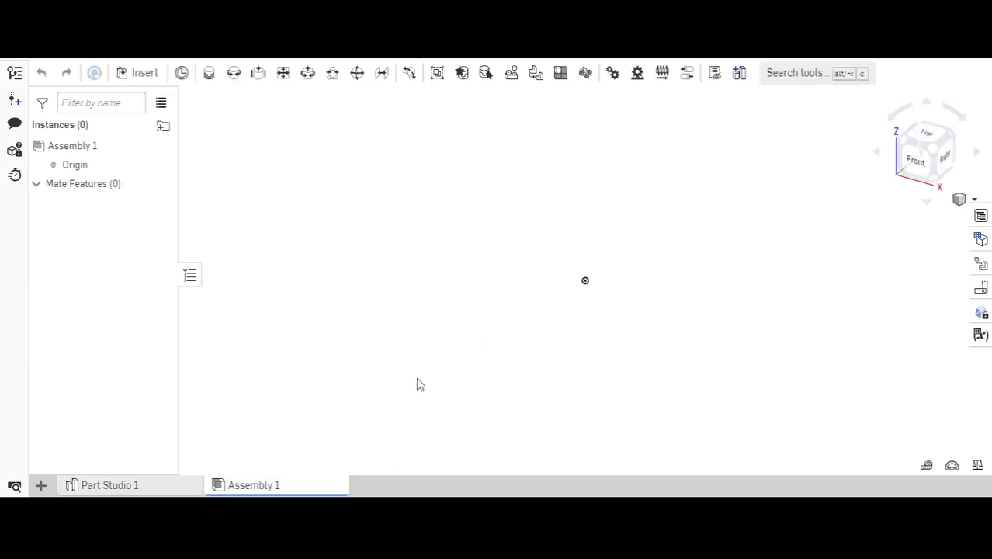
pyautogui.click(135, 73)
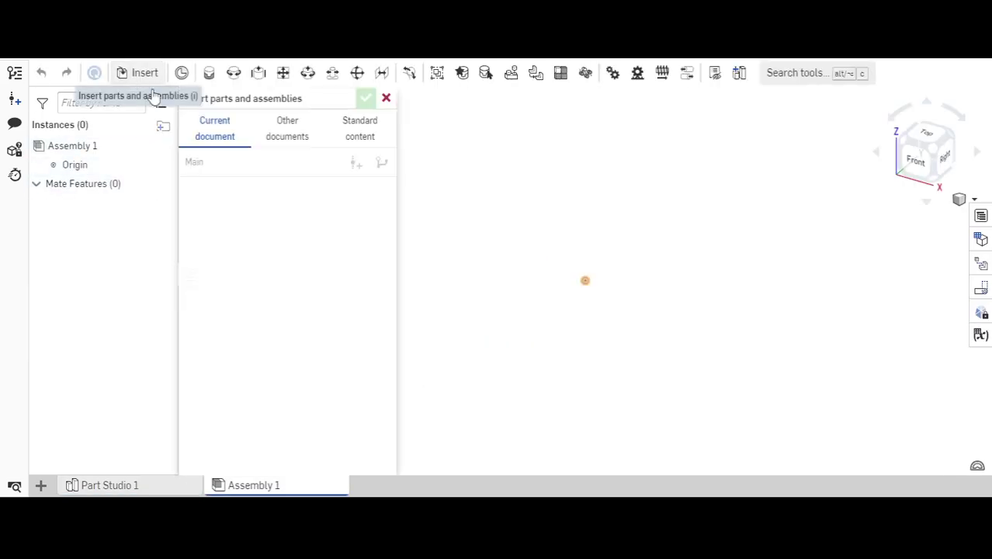
pyautogui.click(256, 308)
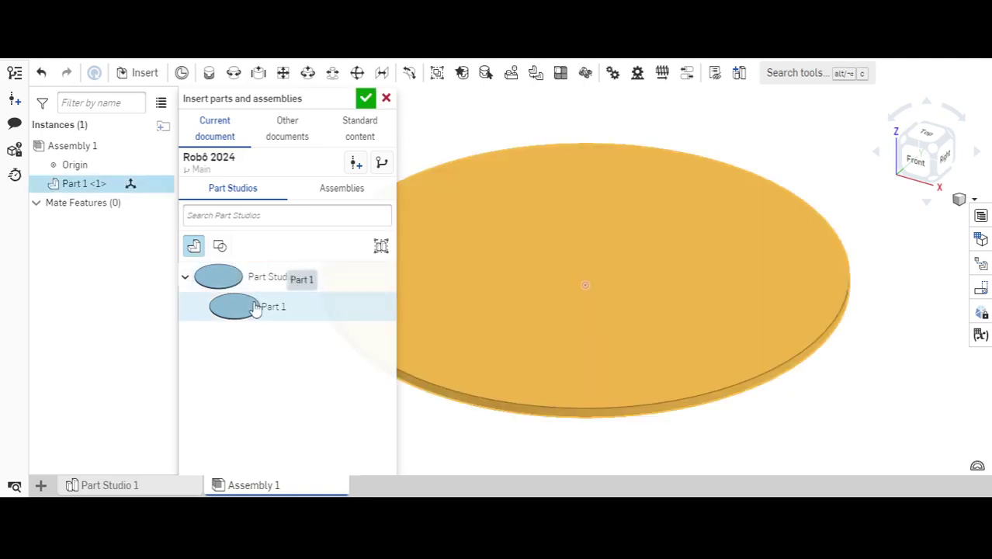
pyautogui.click(365, 98)
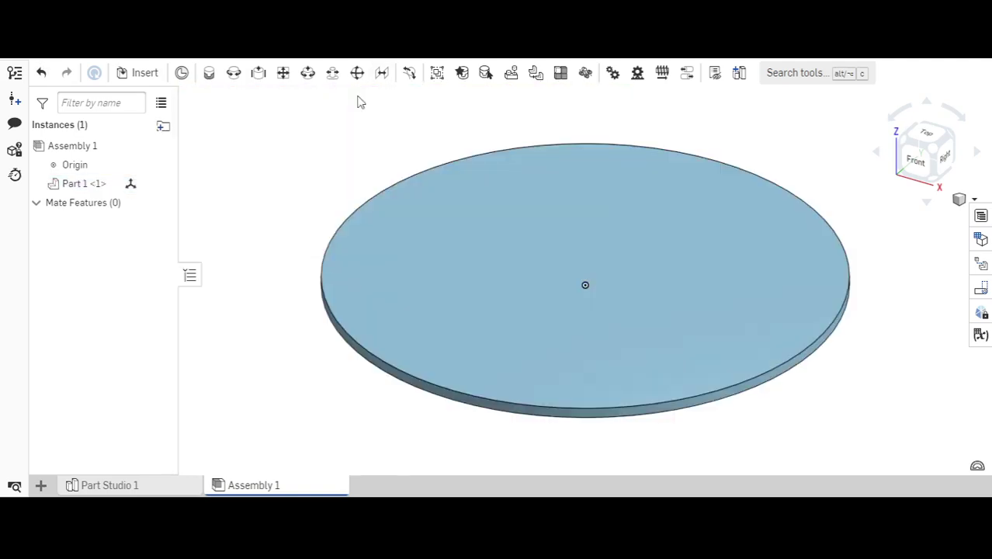
# From a top view of the disc, start inserting from other documents and go to the ones owned by me.
pyautogui.hotkey('shift', '3')
pyautogui.moveTo(324, 234); pyautogui.dragTo(417, 330, button='right')
pyautogui.hotkey('shift', '7')
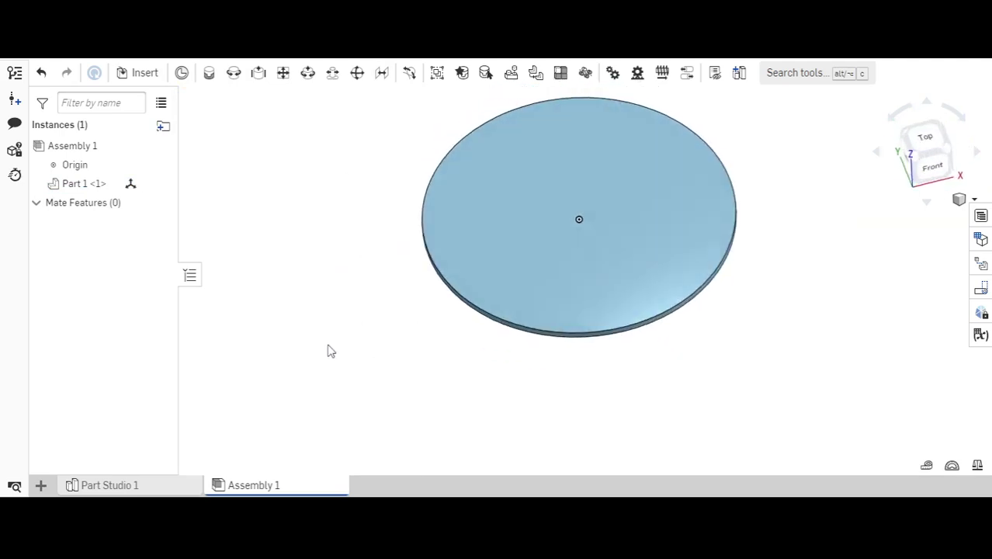
pyautogui.click(927, 138)
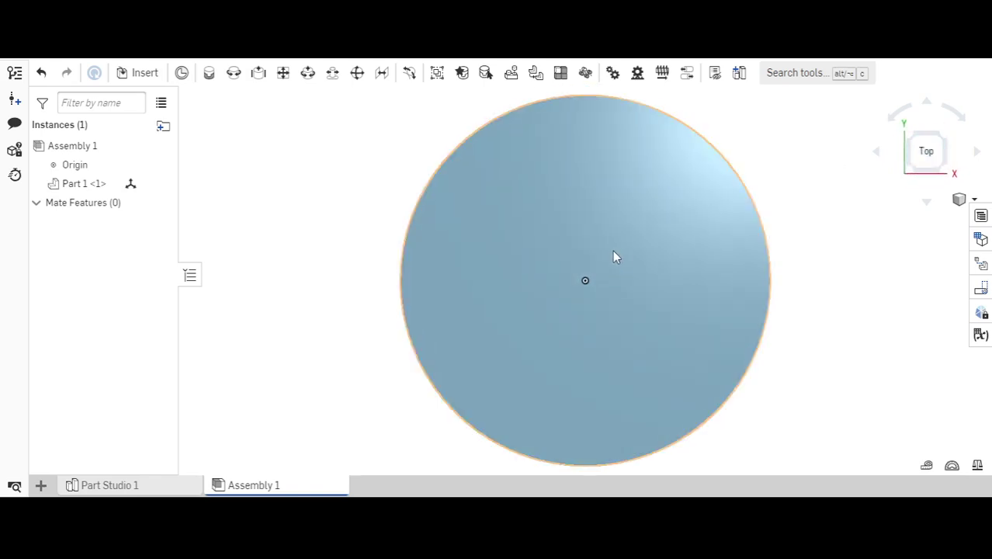
pyautogui.scroll(-3, 613, 257)
pyautogui.moveTo(850, 337); pyautogui.dragTo(744, 317, button='middle')
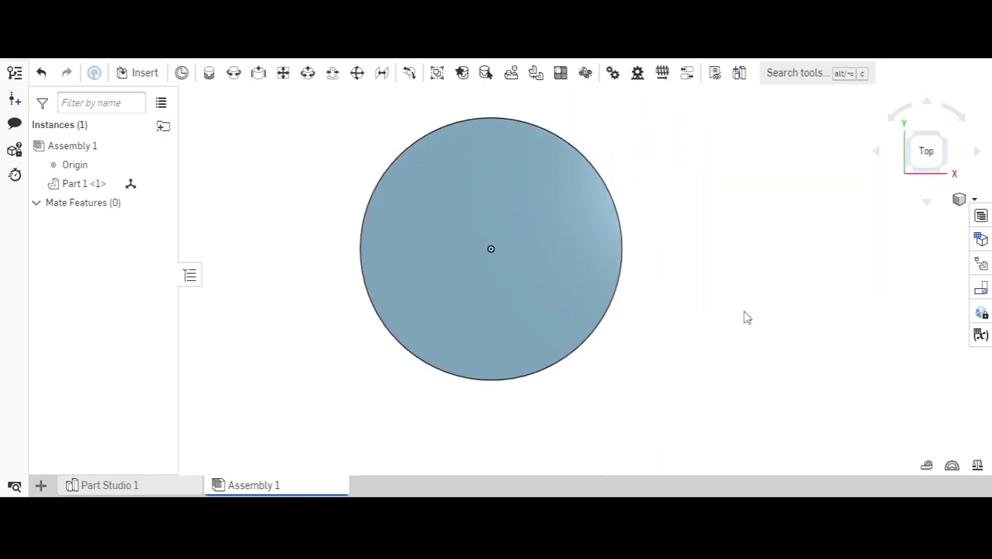
pyautogui.click(142, 73)
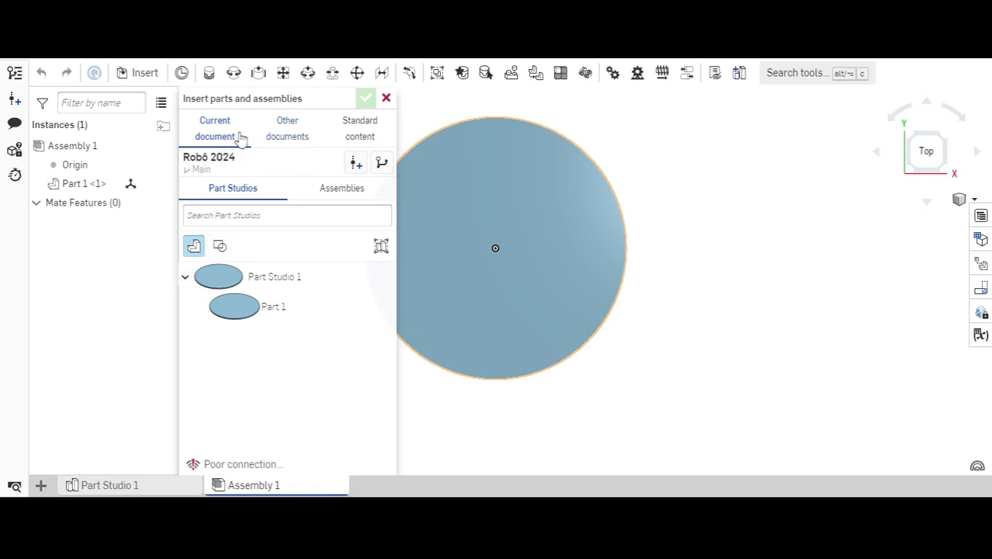
pyautogui.click(283, 137)
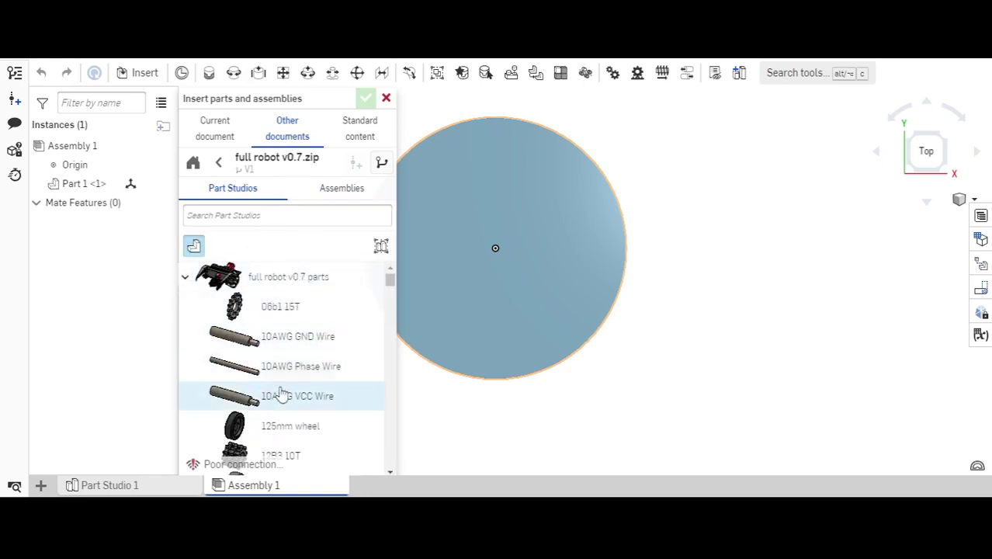
pyautogui.scroll(-6, 288, 357)
pyautogui.scroll(4, 295, 348)
pyautogui.scroll(3, 295, 347)
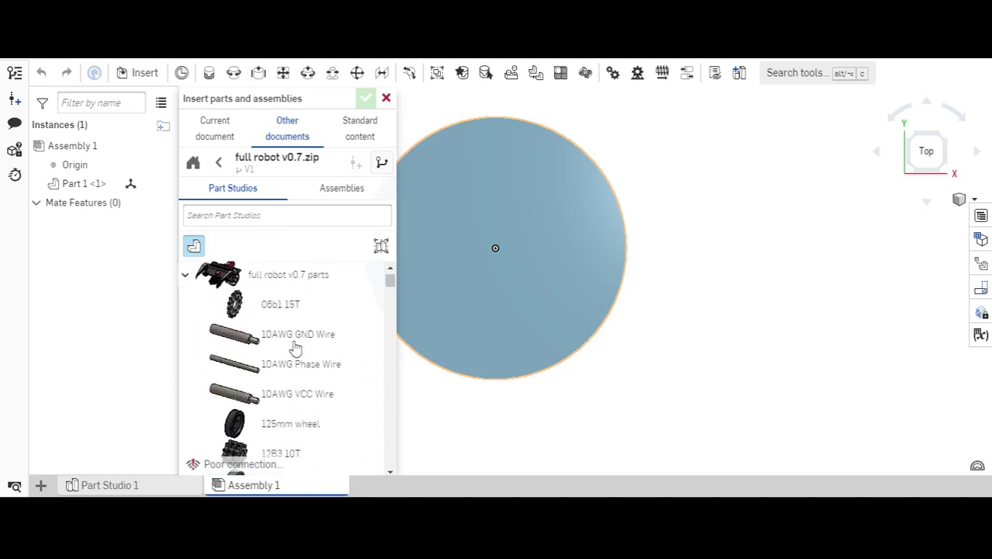
pyautogui.click(221, 165)
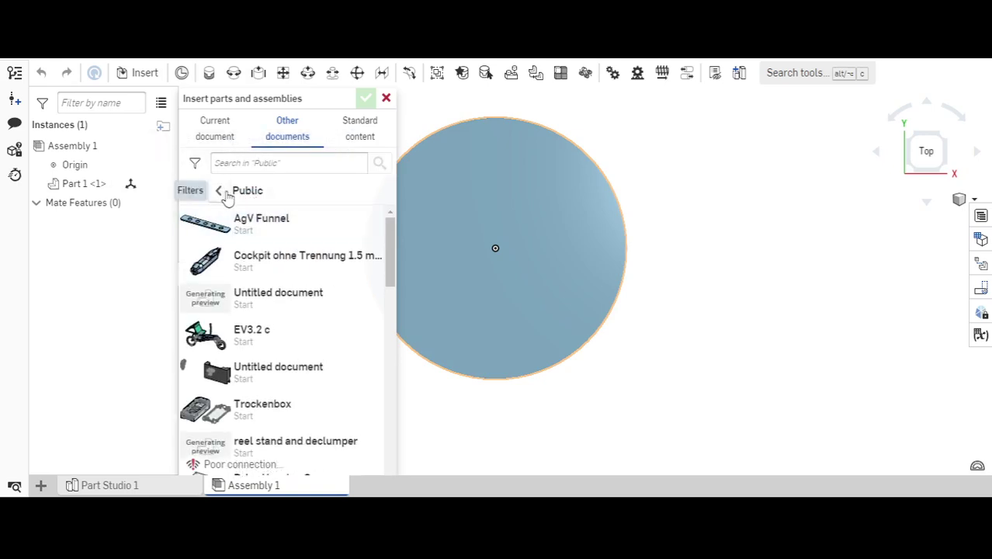
pyautogui.click(219, 193)
pyautogui.click(223, 200)
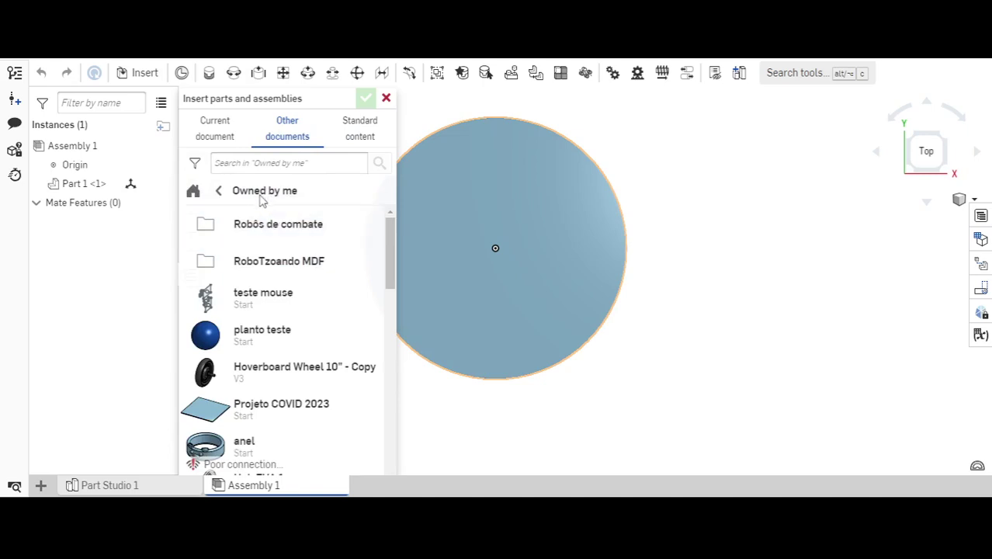
# Look through the documents in the Robôs de combate folder.
pyautogui.click(264, 224)
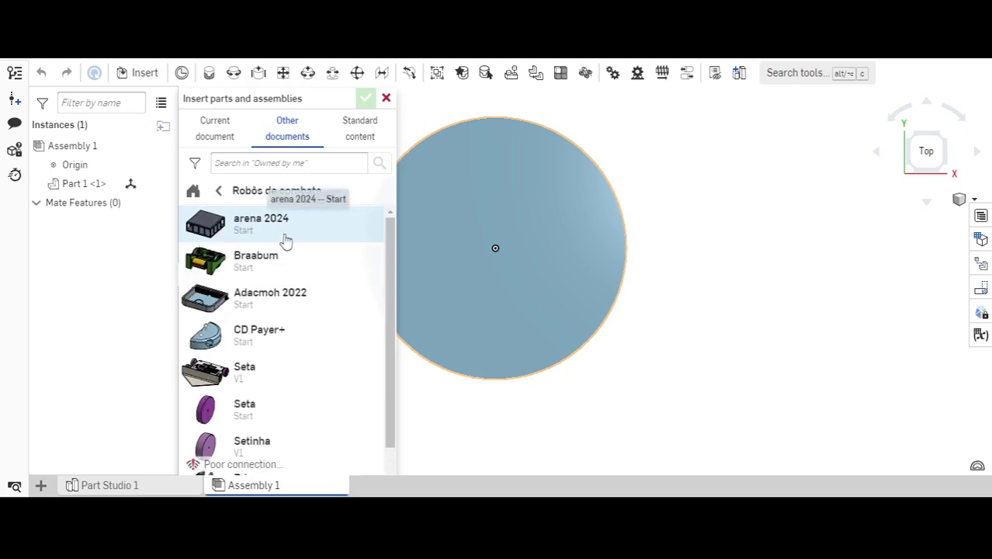
pyautogui.scroll(-1, 284, 244)
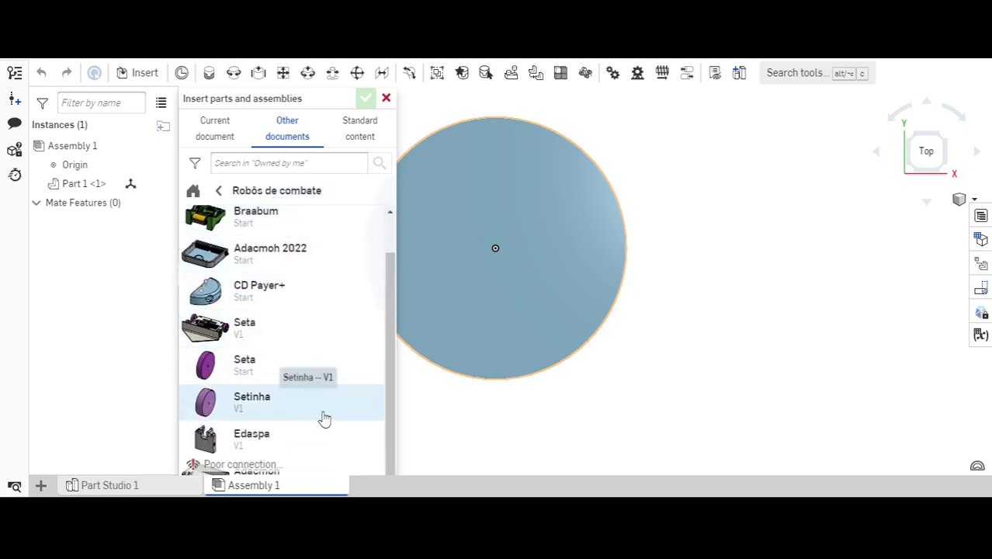
pyautogui.scroll(1, 344, 400)
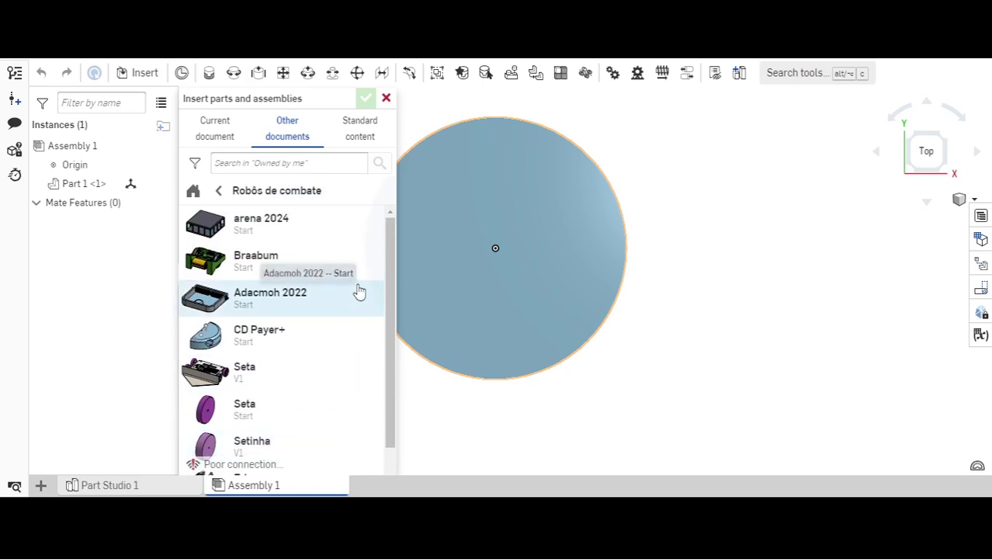
pyautogui.moveTo(391, 283); pyautogui.dragTo(335, 250)
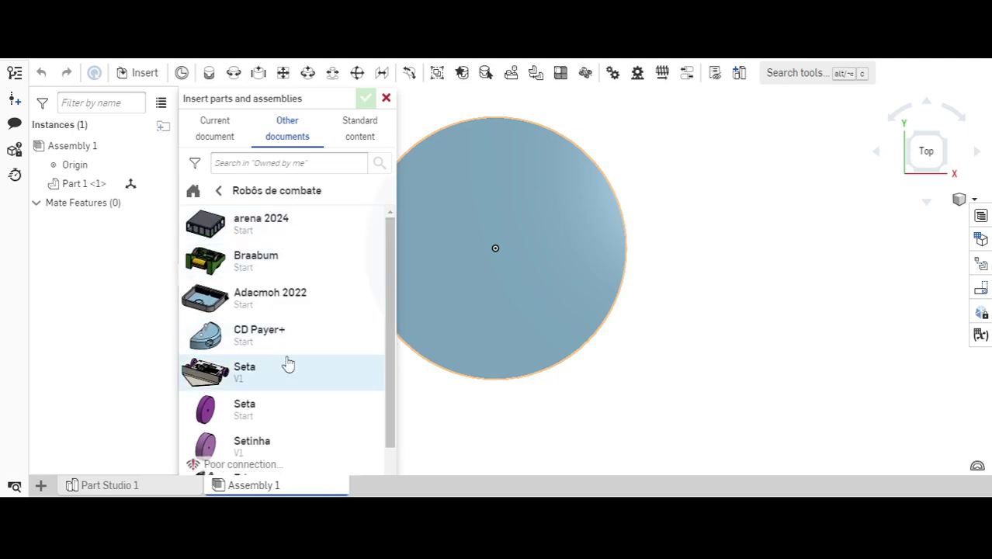
# Open the Motor Amarelo document from the RoboTzoando MDF folder and list its assemblies.
pyautogui.scroll(-1, 300, 320)
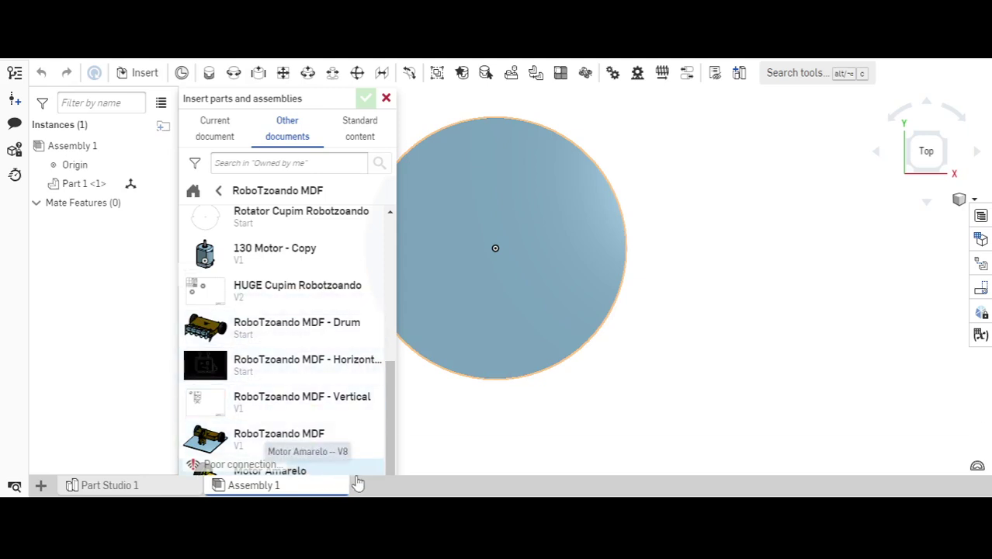
pyautogui.click(350, 471)
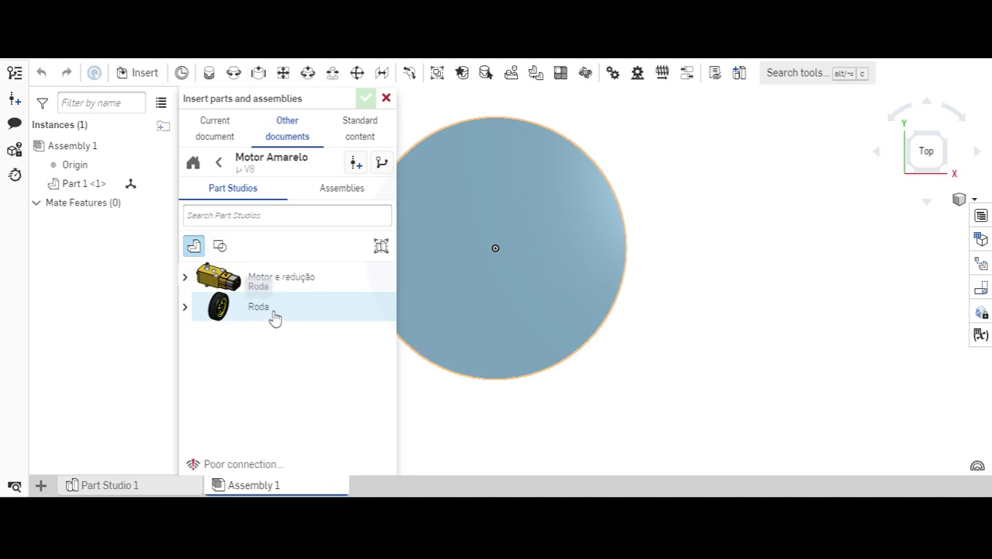
pyautogui.click(346, 201)
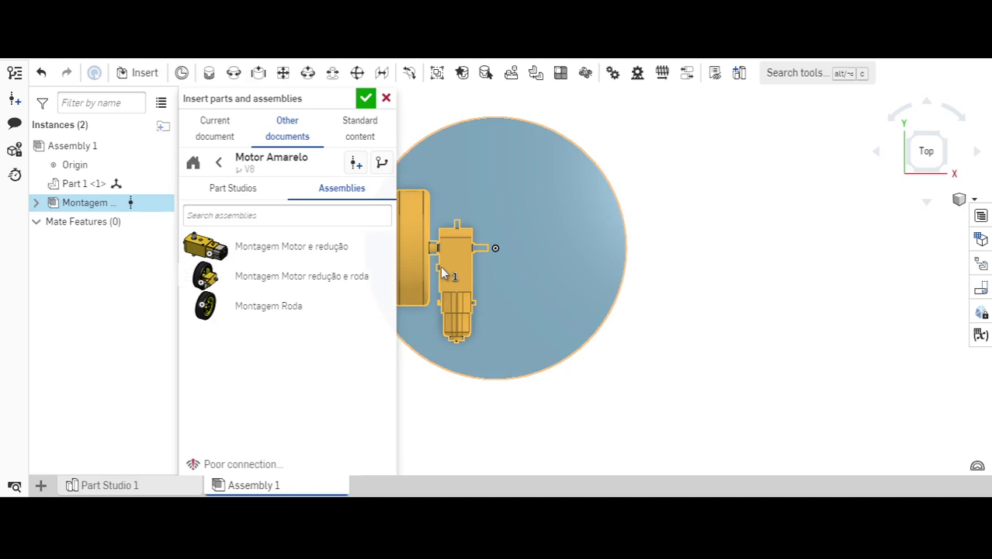
# Insert two instances of Montagem Motor redução e roda side by side on the disc.
pyautogui.click(440, 265)
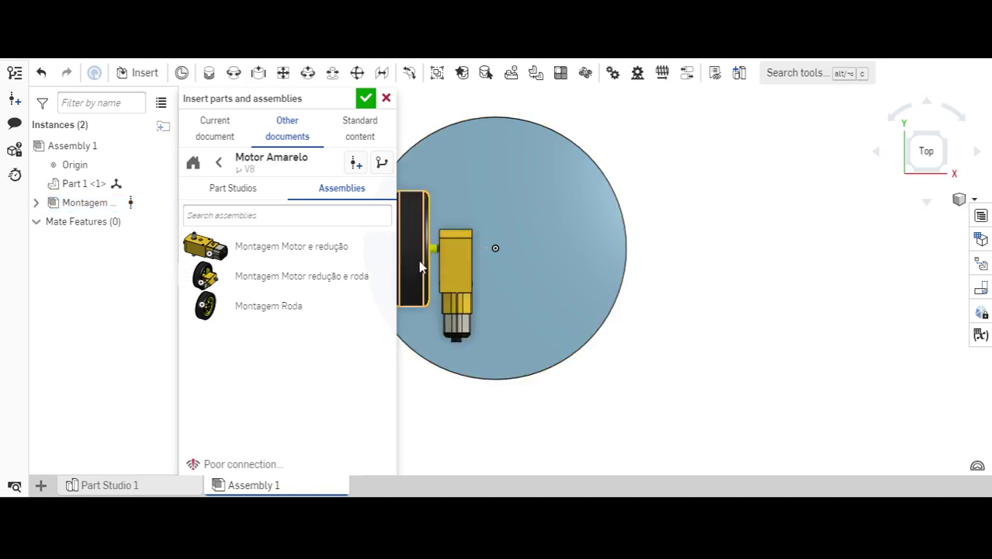
pyautogui.click(252, 280)
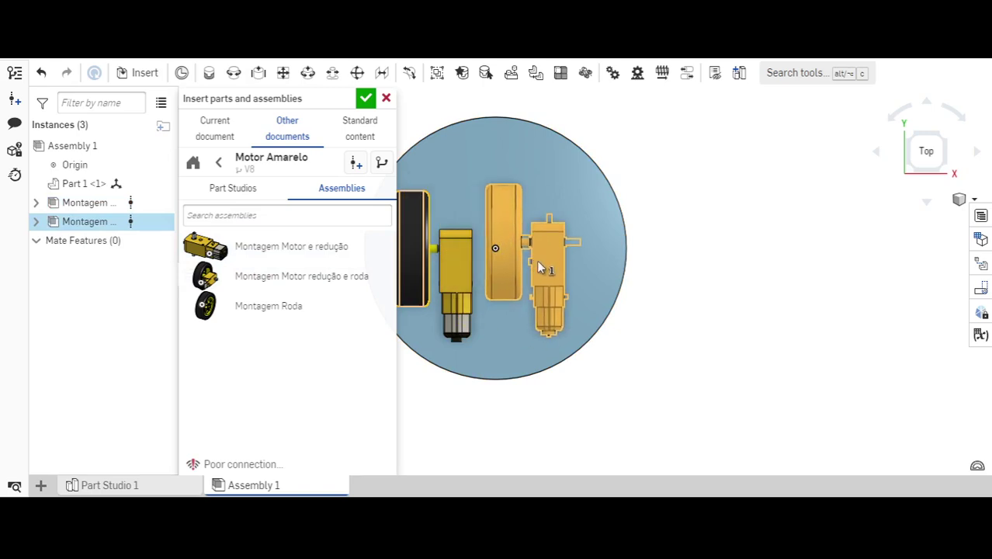
pyautogui.click(536, 265)
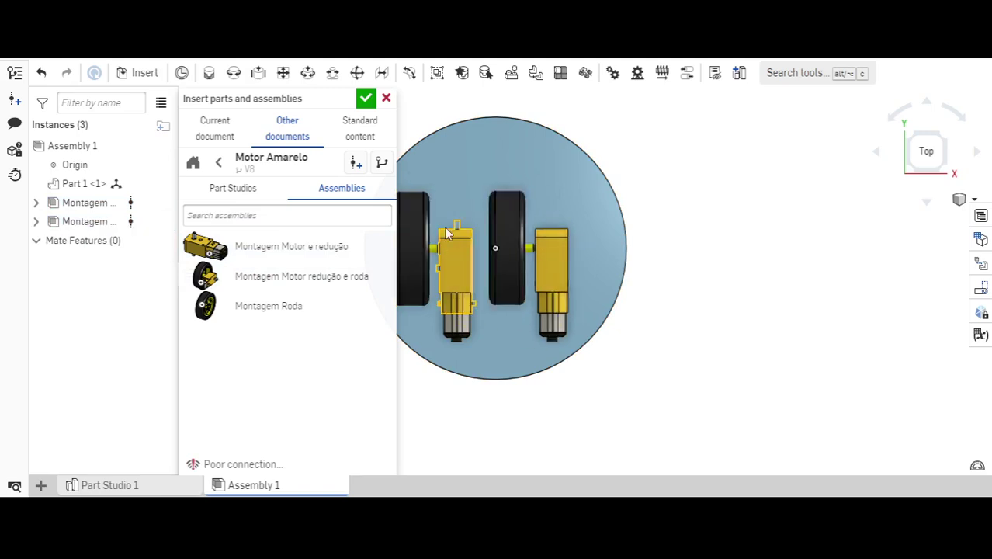
pyautogui.click(366, 98)
# Add a planar mate between the underside of the first gearmotor body and the top face of the disc.
pyautogui.moveTo(717, 326); pyautogui.dragTo(731, 202, button='right')
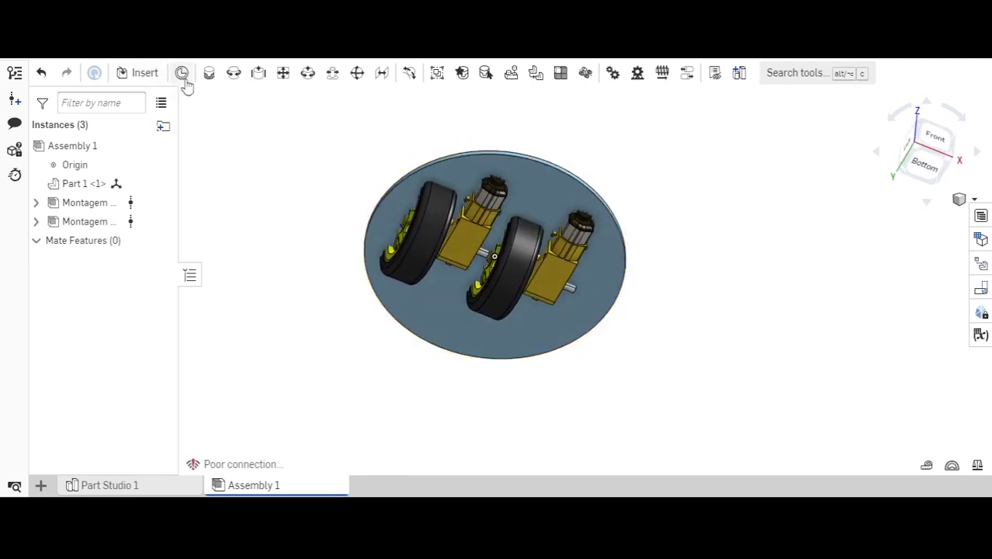
pyautogui.click(284, 76)
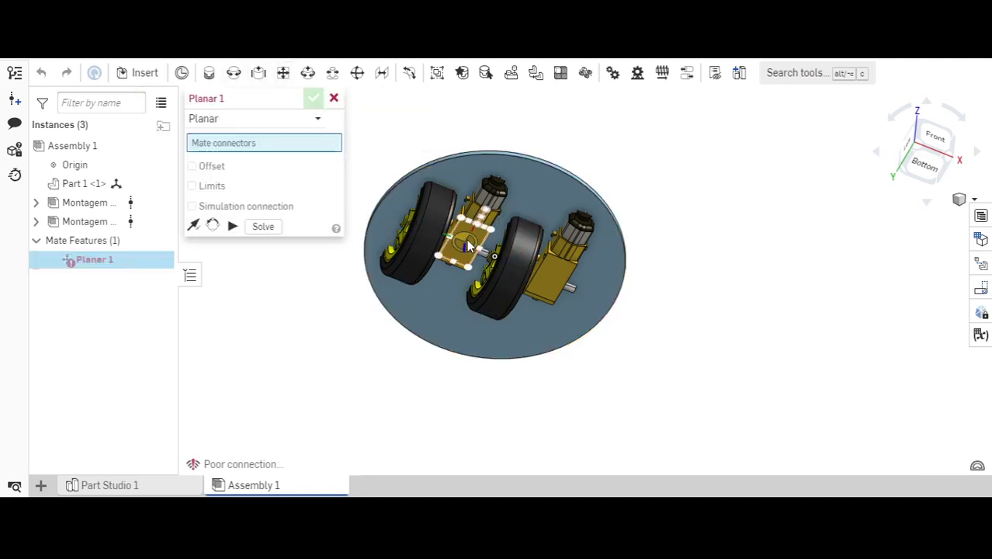
pyautogui.click(466, 245)
pyautogui.moveTo(698, 176); pyautogui.dragTo(675, 257, button='right')
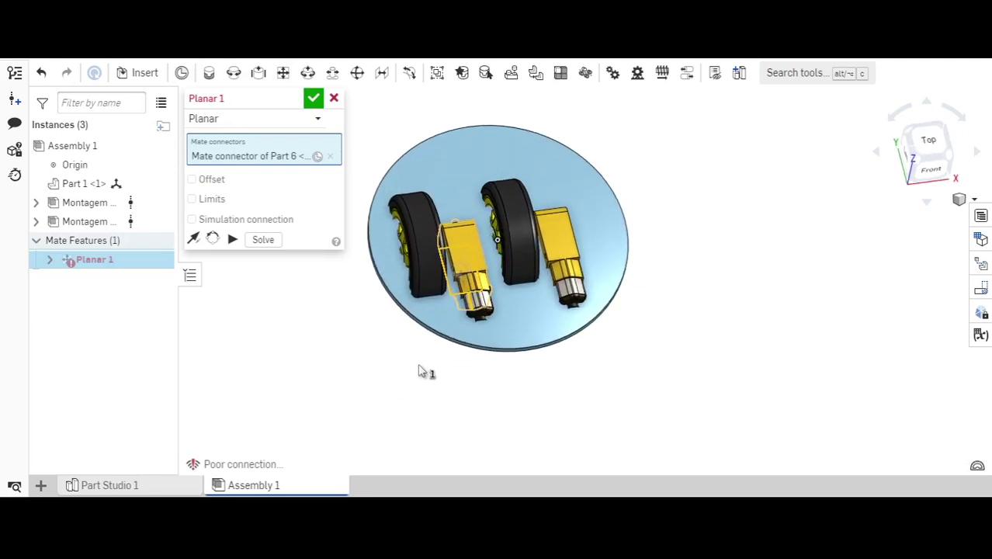
pyautogui.click(508, 333)
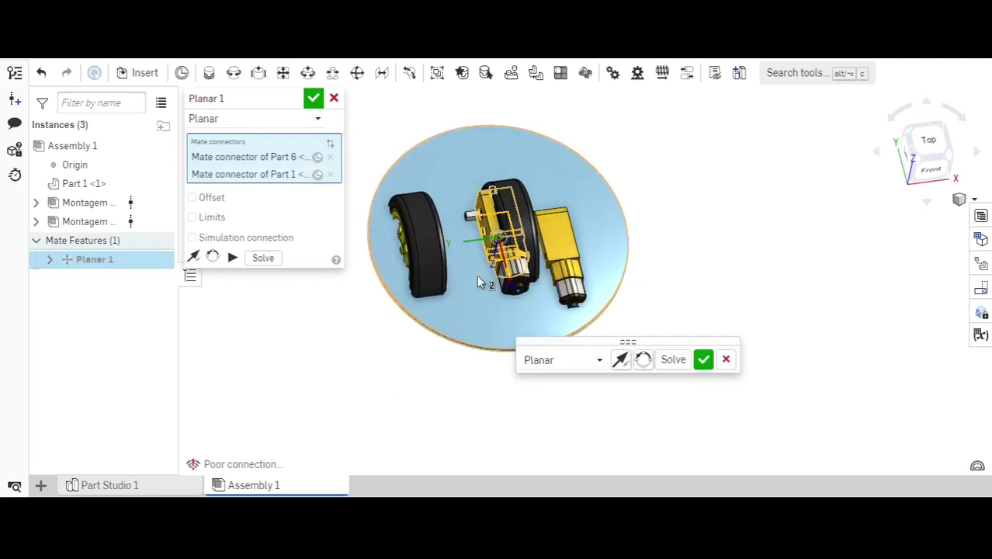
pyautogui.click(703, 360)
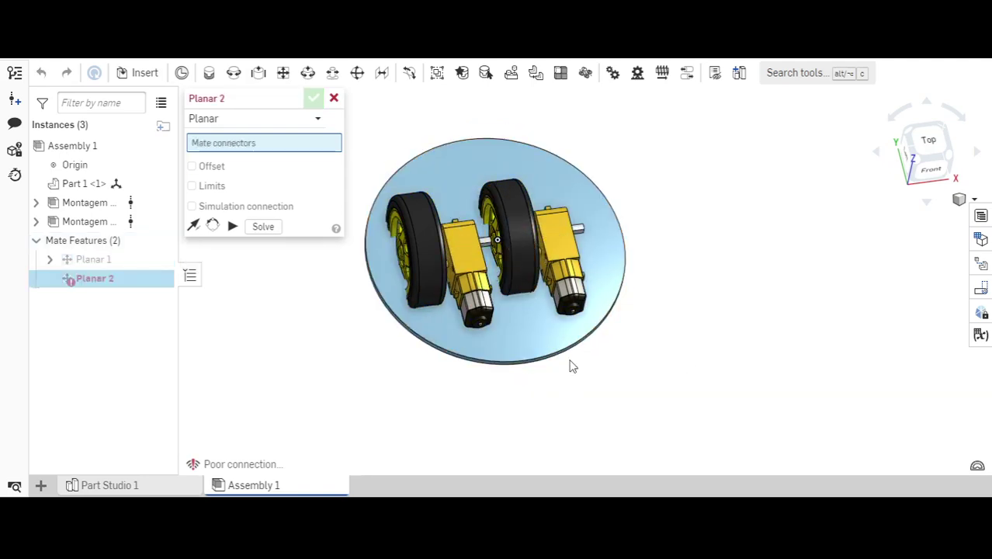
# Cancel the empty second planar mate and move the second motor-and-wheel assembly off the disc.
pyautogui.moveTo(570, 366); pyautogui.dragTo(587, 382, button='right')
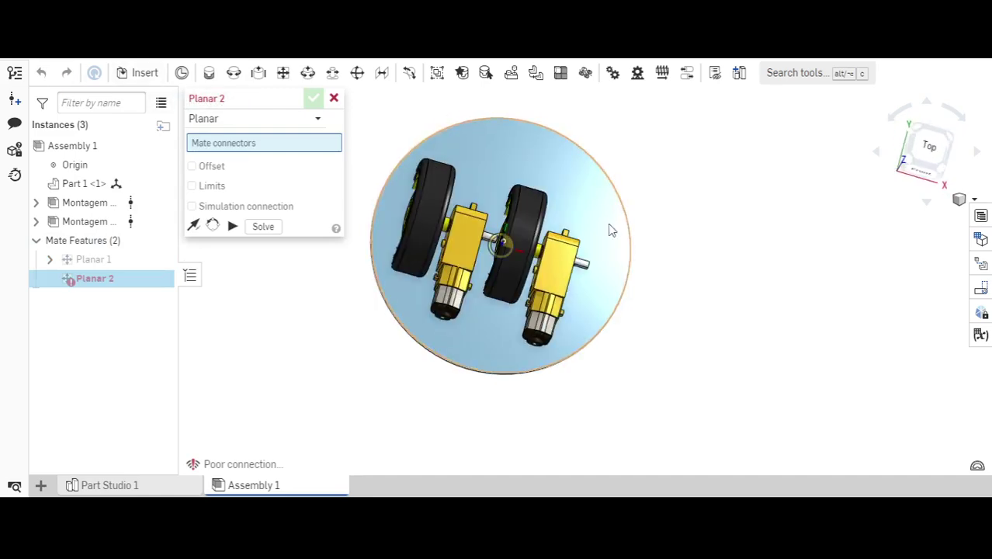
pyautogui.moveTo(611, 228); pyautogui.dragTo(636, 257, button='right')
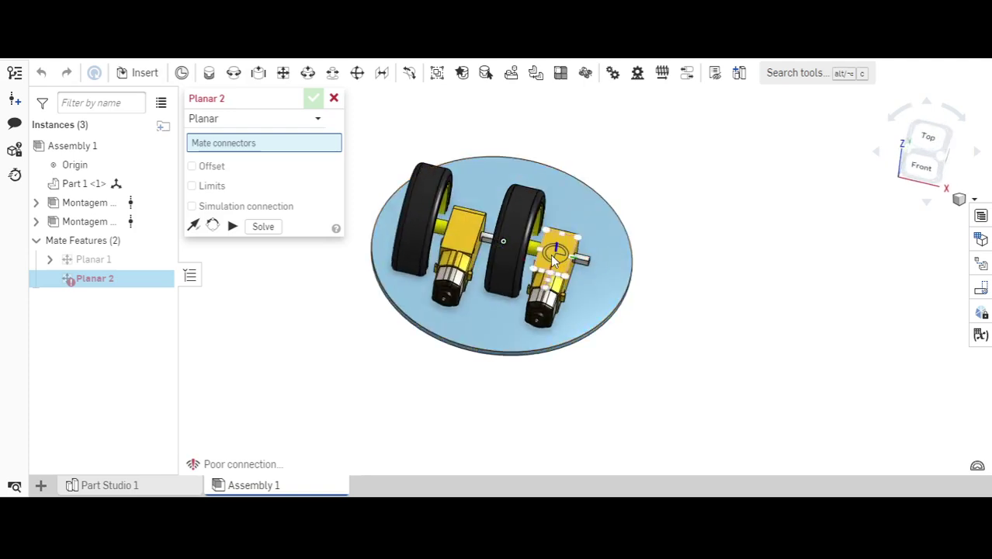
pyautogui.click(336, 100)
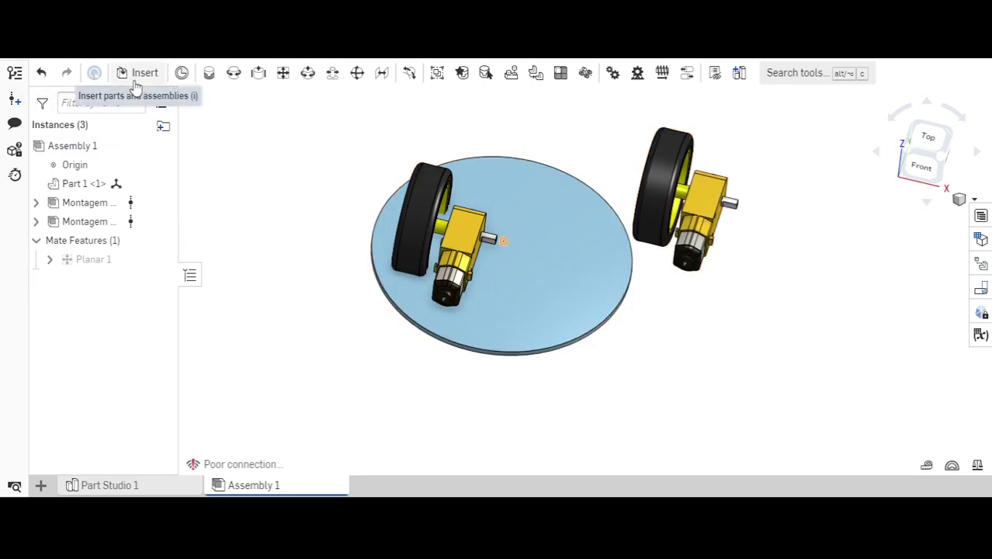
pyautogui.moveTo(329, 355)
pyautogui.mouseDown(button='right')
pyautogui.moveTo(316, 315)
pyautogui.moveTo(349, 323)
pyautogui.moveTo(328, 334)
pyautogui.moveTo(329, 350)
pyautogui.mouseUp(button='right')
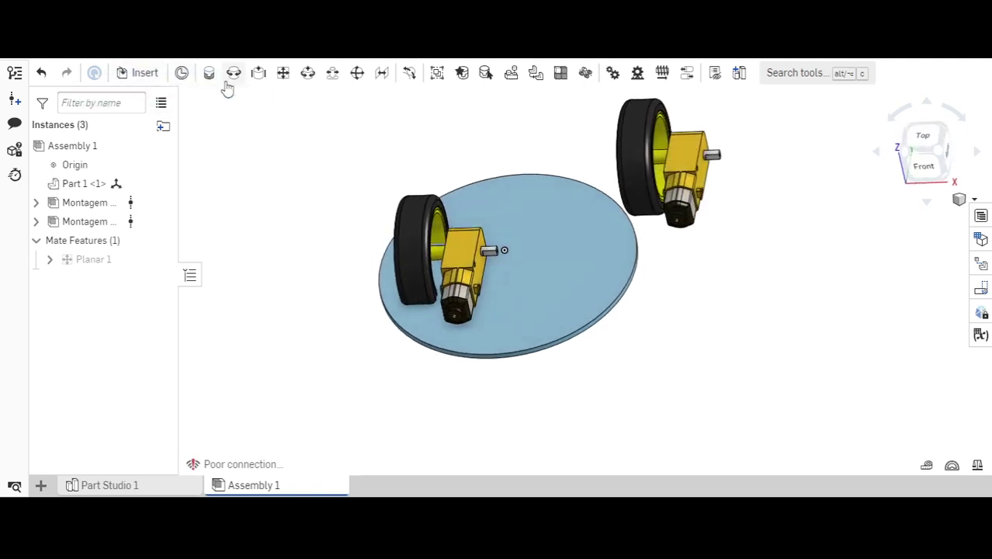
# Create a planar mate between the upper face of the second gearmotor body and the top face of the disc.
pyautogui.click(280, 78)
pyautogui.moveTo(670, 264); pyautogui.dragTo(784, 205, button='right')
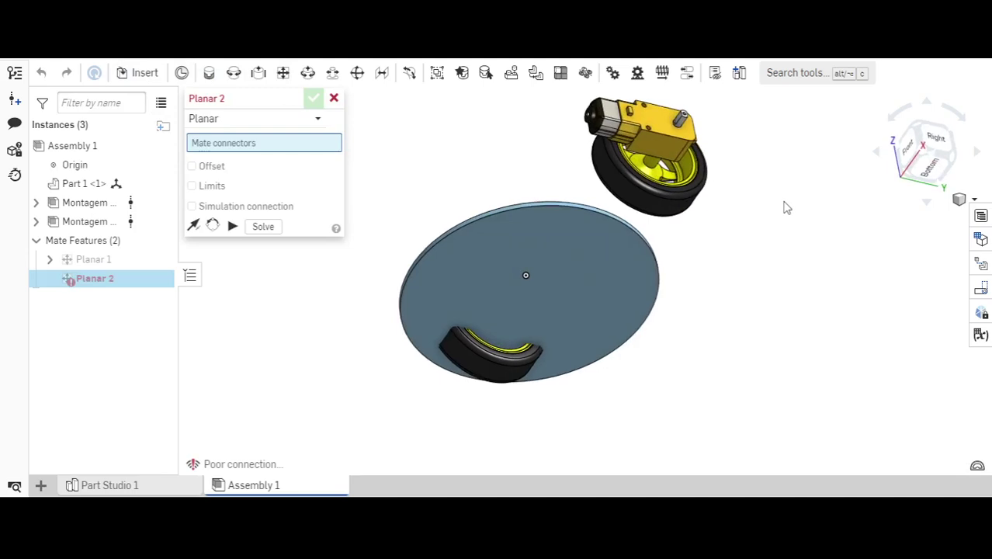
pyautogui.click(671, 155)
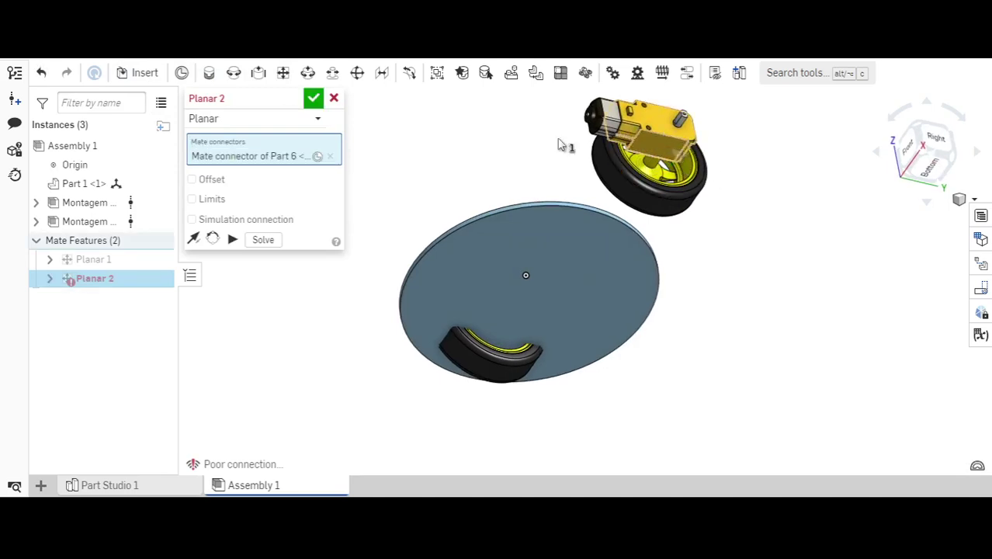
pyautogui.click(330, 156)
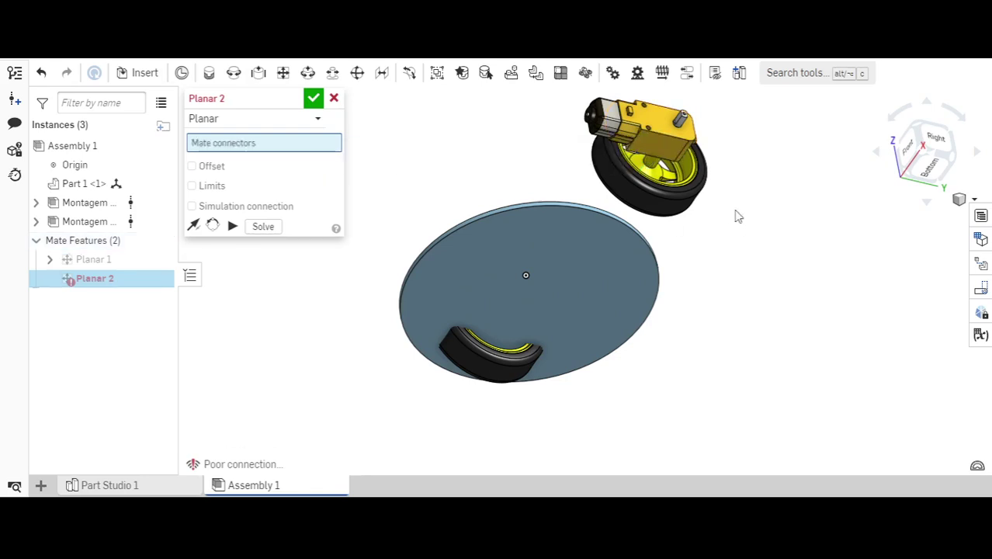
pyautogui.click(644, 144)
pyautogui.moveTo(644, 143); pyautogui.dragTo(496, 180, button='right')
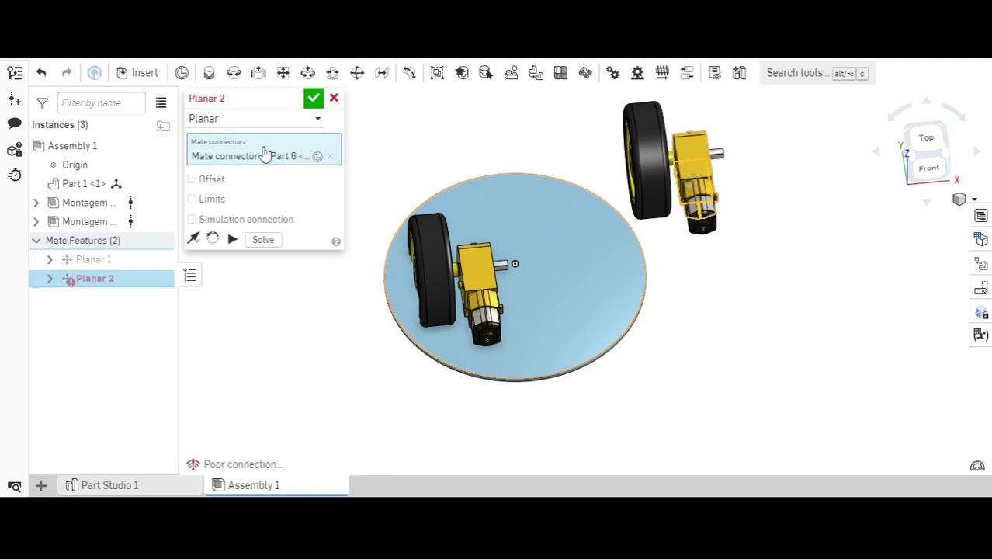
pyautogui.click(330, 157)
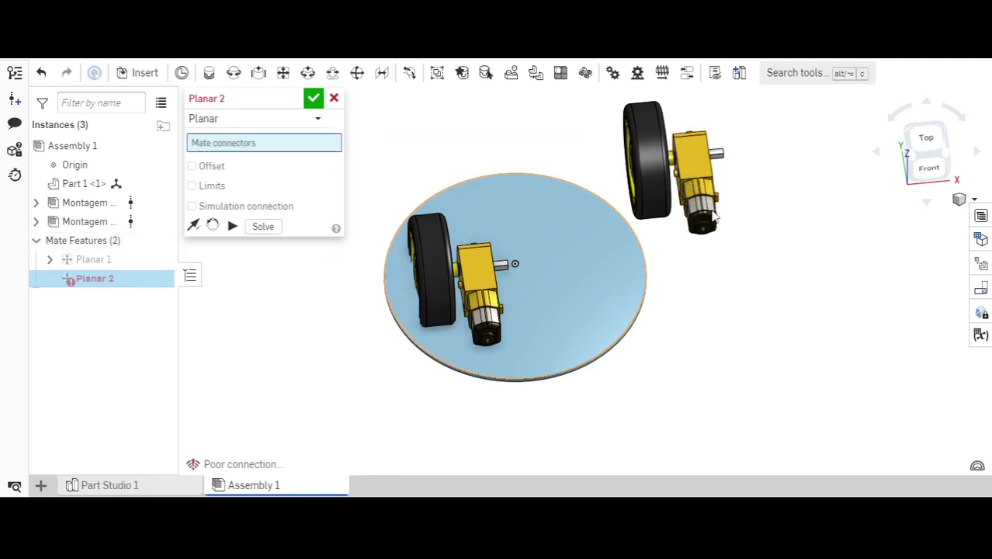
pyautogui.click(693, 158)
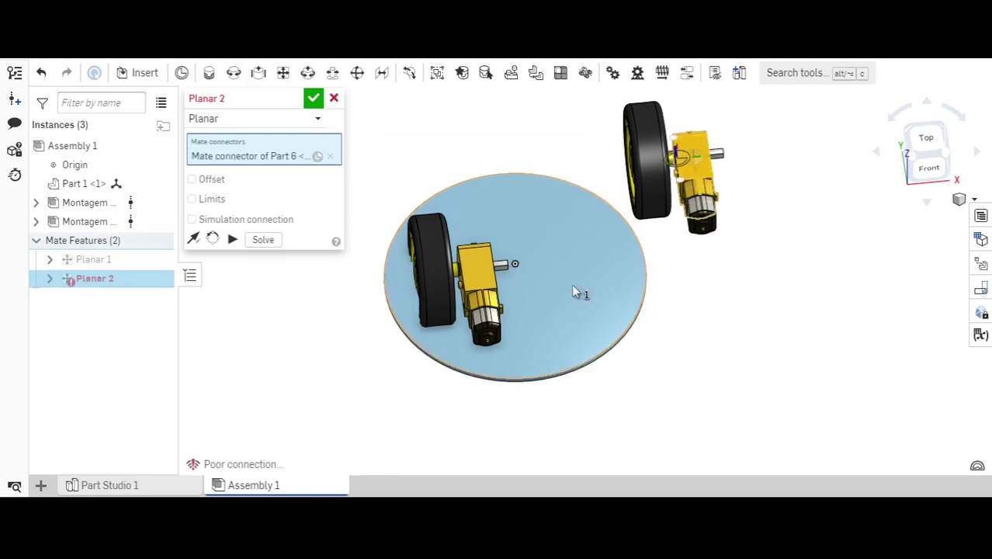
pyautogui.click(577, 274)
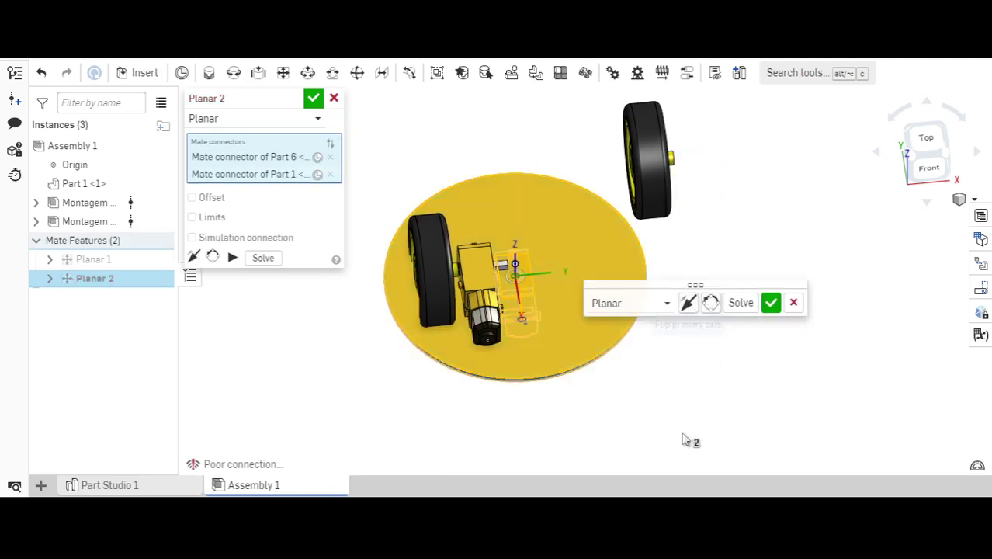
# Flip the mate's primary axis to seat the second gearmotor above the disc, commit it and cancel the extra mate.
pyautogui.hotkey('shift', '1')
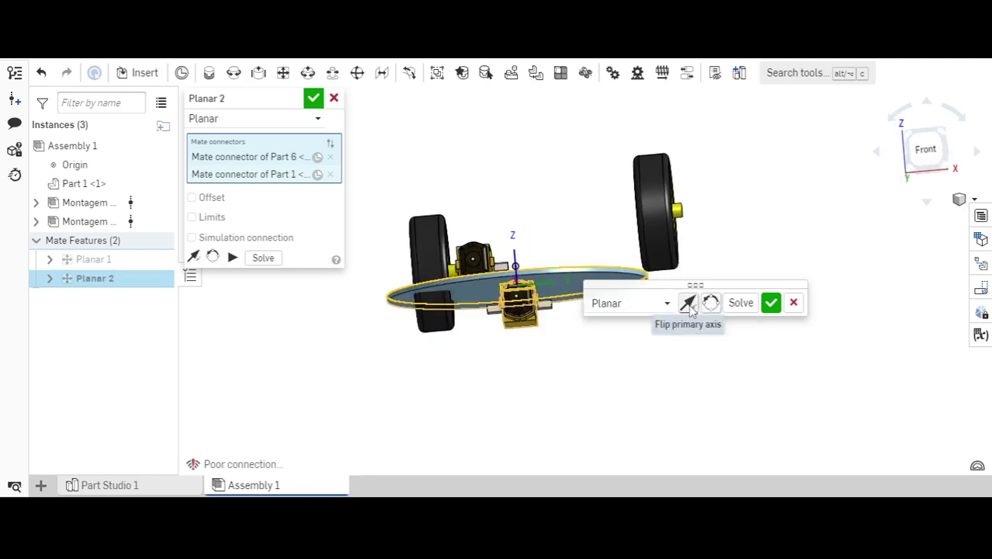
pyautogui.click(688, 304)
pyautogui.moveTo(708, 406); pyautogui.dragTo(779, 299, button='right')
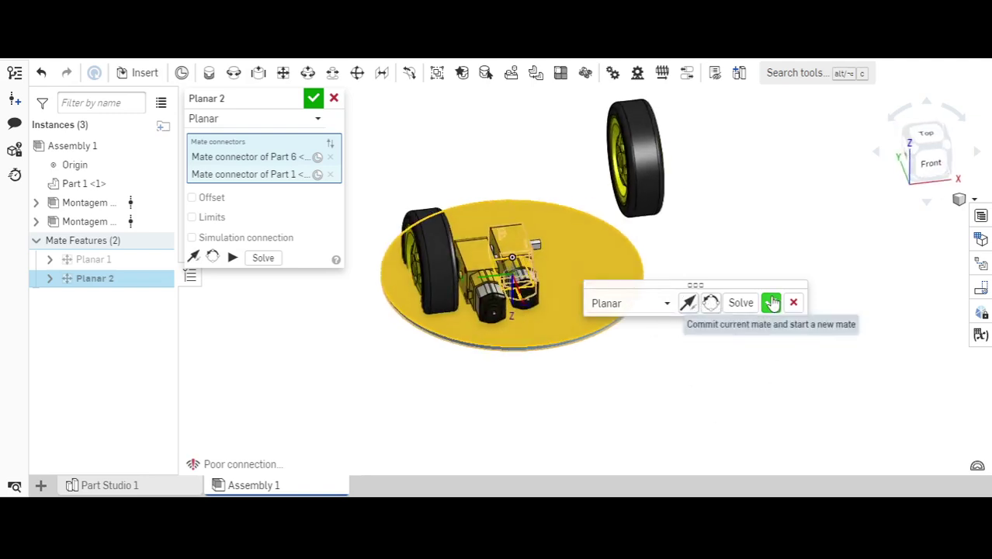
pyautogui.click(771, 302)
pyautogui.hotkey('shift', '5')
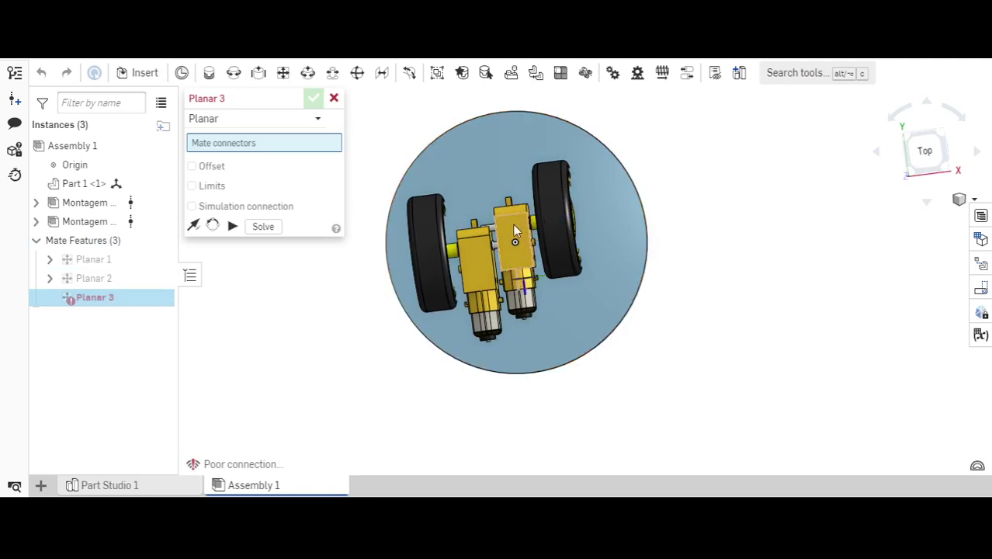
pyautogui.click(334, 98)
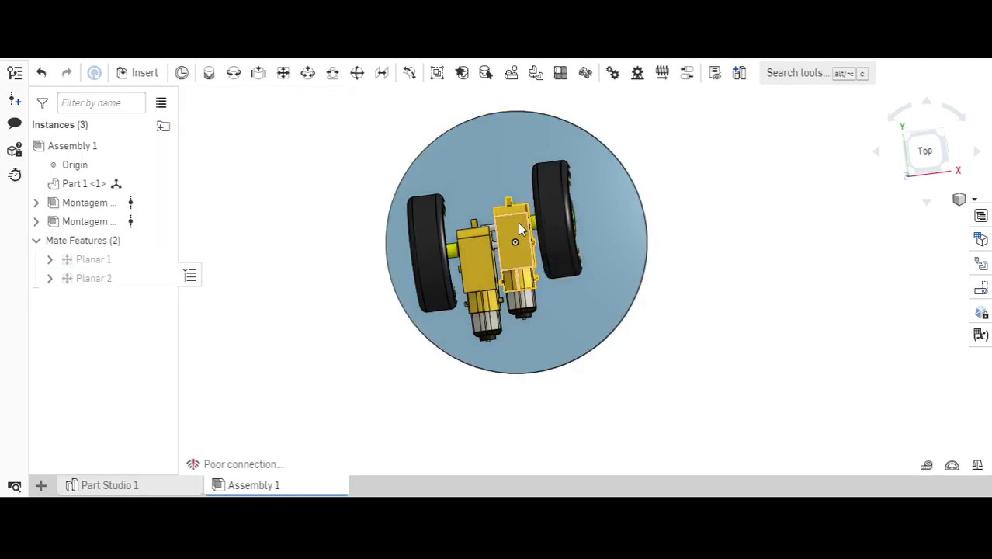
# Slide the second motor-and-wheel assembly across the disc to mirror the first about the centre, with a gap between the shafts.
pyautogui.moveTo(541, 235)
pyautogui.mouseDown()
pyautogui.moveTo(572, 240)
pyautogui.moveTo(559, 236)
pyautogui.mouseUp()
pyautogui.moveTo(712, 272); pyautogui.dragTo(715, 194, button='right')
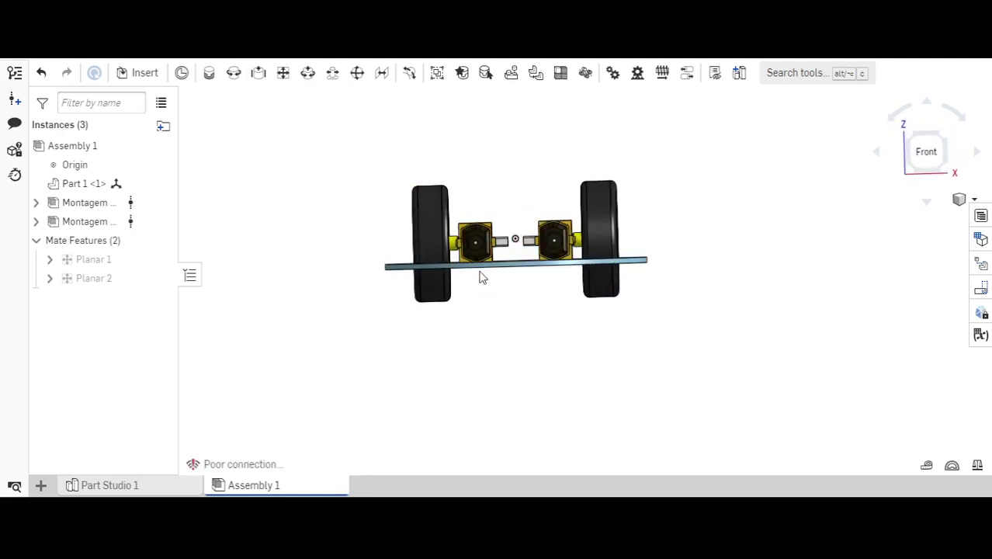
pyautogui.click(924, 153)
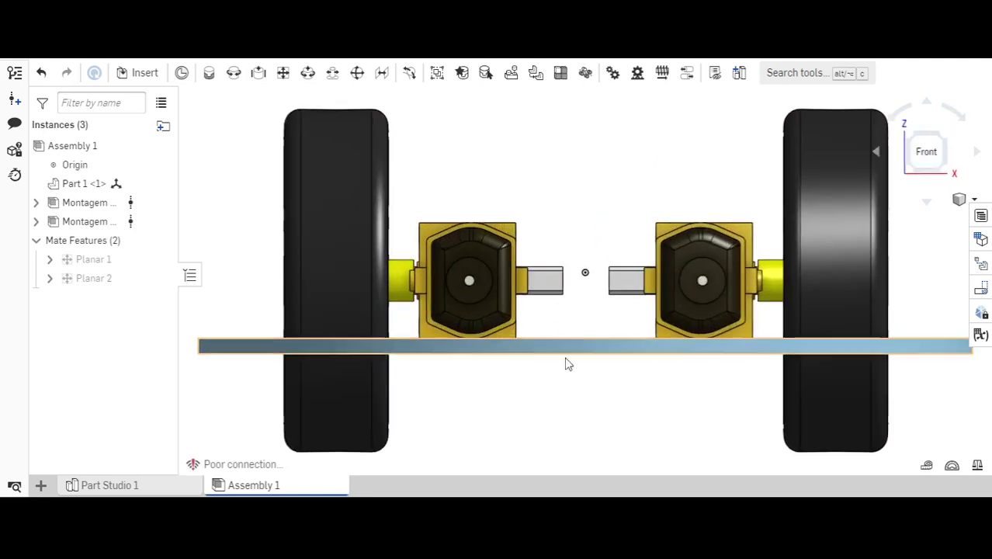
pyautogui.scroll(-4, 589, 365)
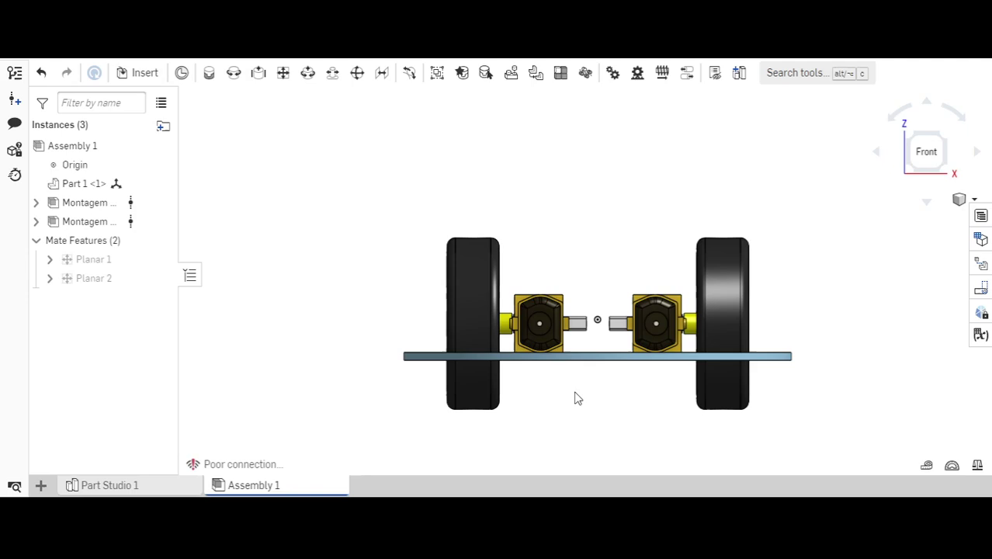
pyautogui.scroll(-2, 574, 398)
pyautogui.moveTo(570, 396); pyautogui.dragTo(608, 325, button='right')
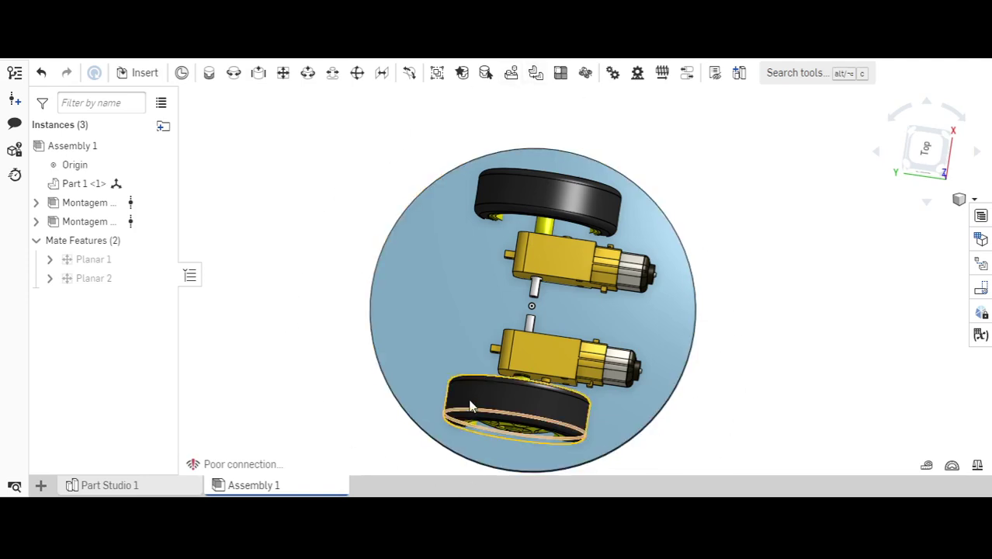
pyautogui.moveTo(623, 356); pyautogui.dragTo(582, 314, button='right')
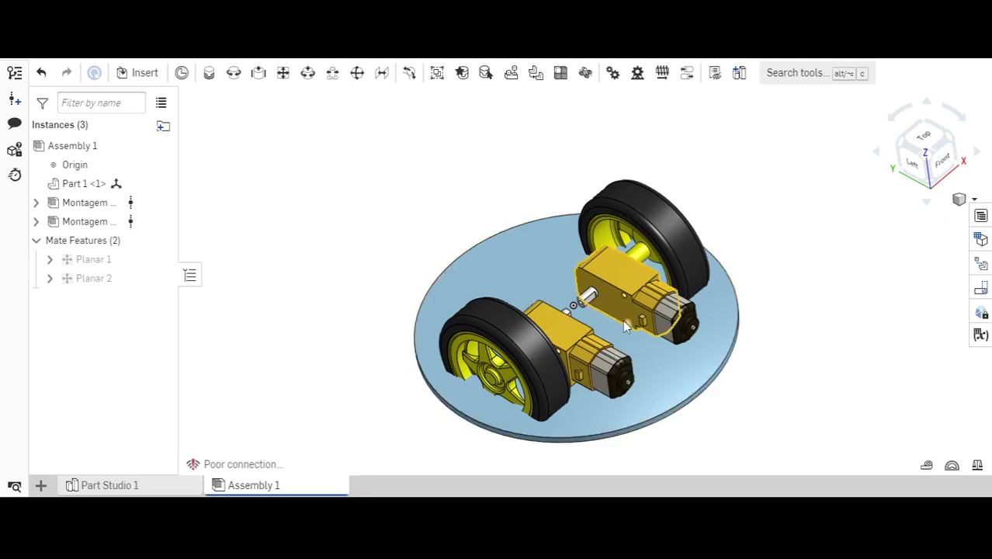
# Open the 130 Motor - Copy document from the RoboTzoando MDF folder and list its assemblies.
pyautogui.click(145, 75)
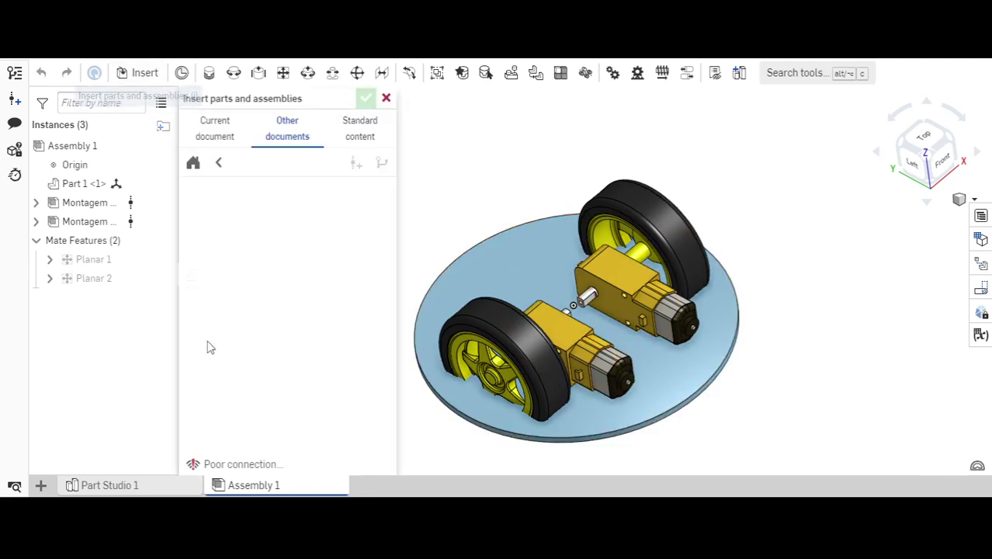
pyautogui.click(218, 165)
pyautogui.scroll(-5, 281, 378)
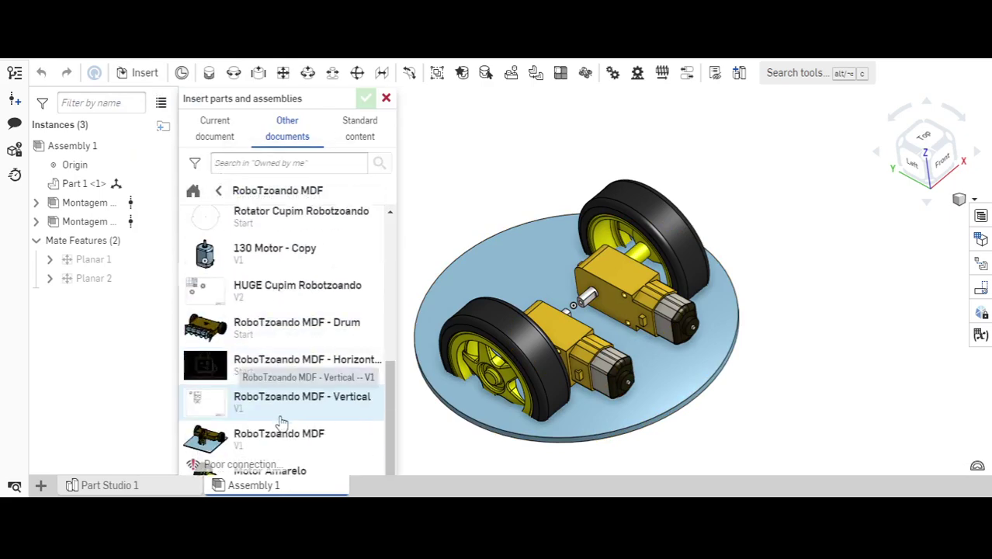
pyautogui.click(260, 262)
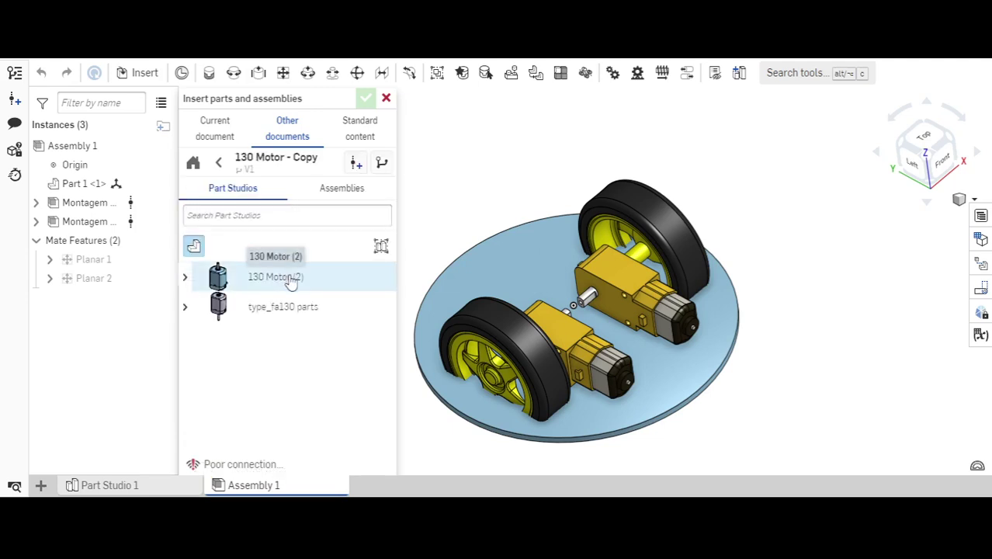
pyautogui.click(333, 191)
# Insert two instances of the 130 Motor assembly, one behind and one between the gearmotors.
pyautogui.click(262, 248)
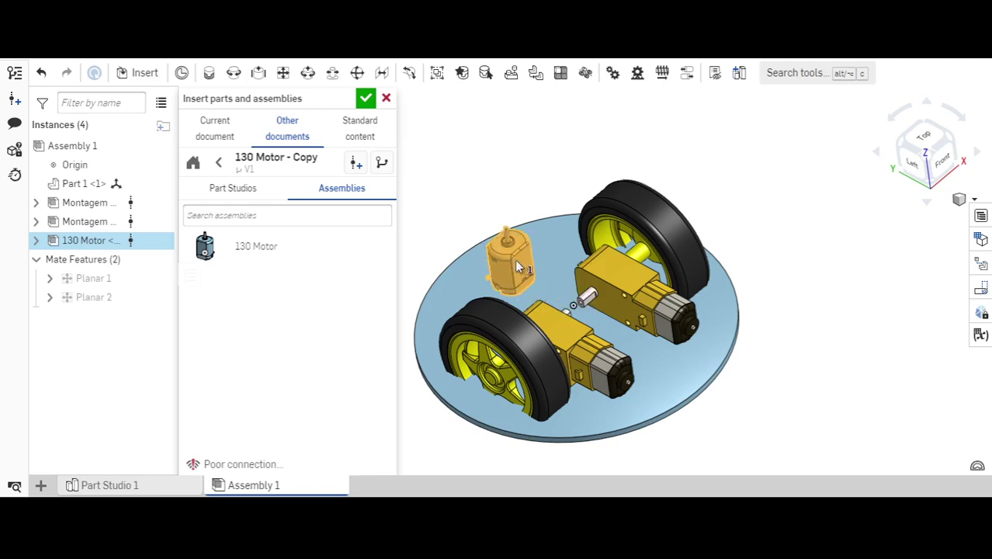
pyautogui.click(519, 261)
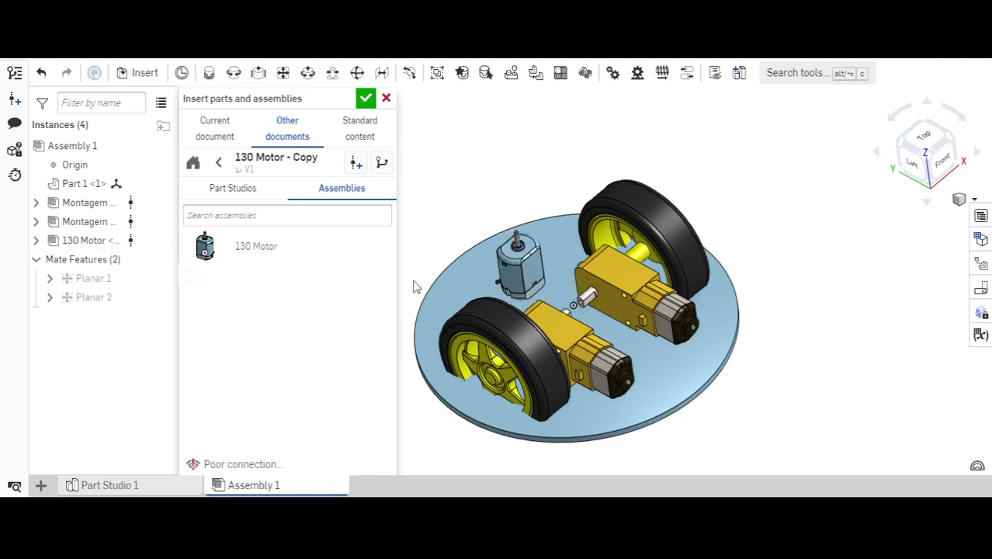
pyautogui.click(250, 256)
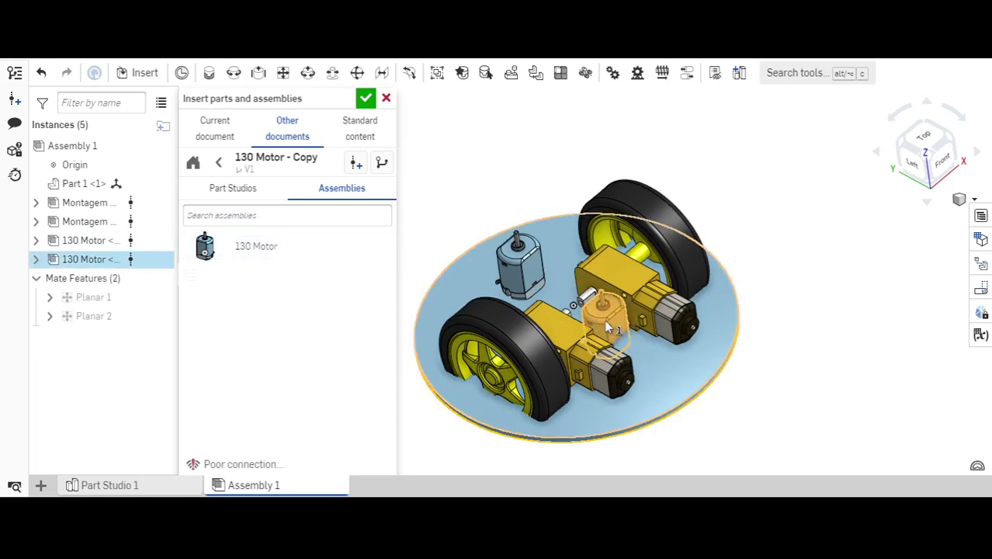
pyautogui.click(604, 319)
pyautogui.click(366, 98)
# Move both 130 Motor instances to the disc's centreline and set their height to rest on its top face.
pyautogui.moveTo(865, 226); pyautogui.dragTo(977, 234, button='right')
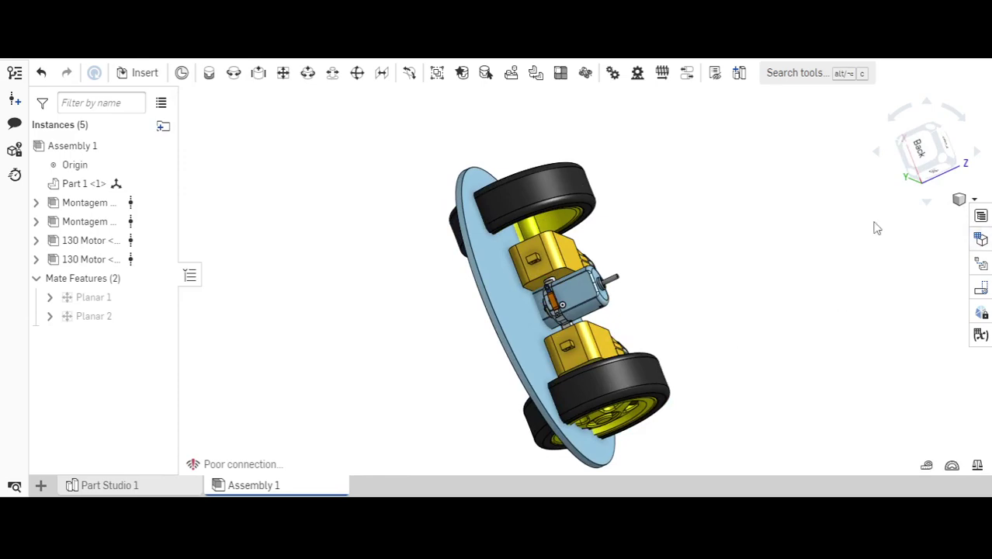
pyautogui.click(917, 149)
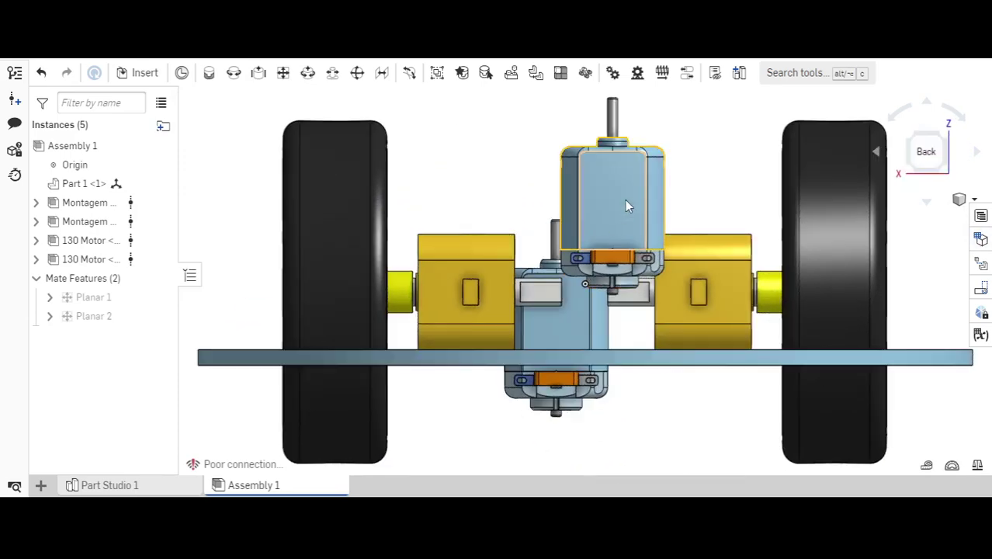
pyautogui.moveTo(614, 245); pyautogui.dragTo(596, 265)
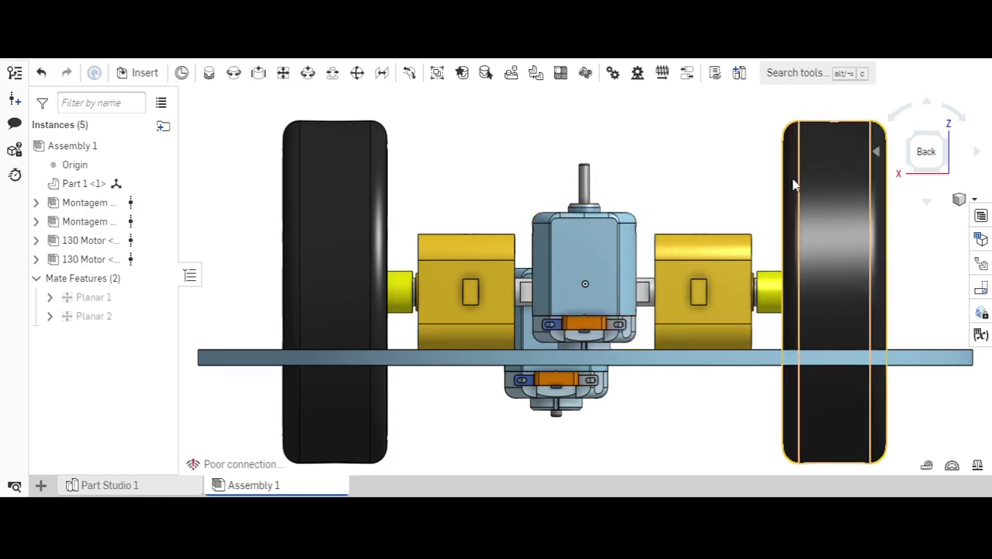
pyautogui.moveTo(715, 170); pyautogui.dragTo(586, 194, button='right')
pyautogui.click(929, 156)
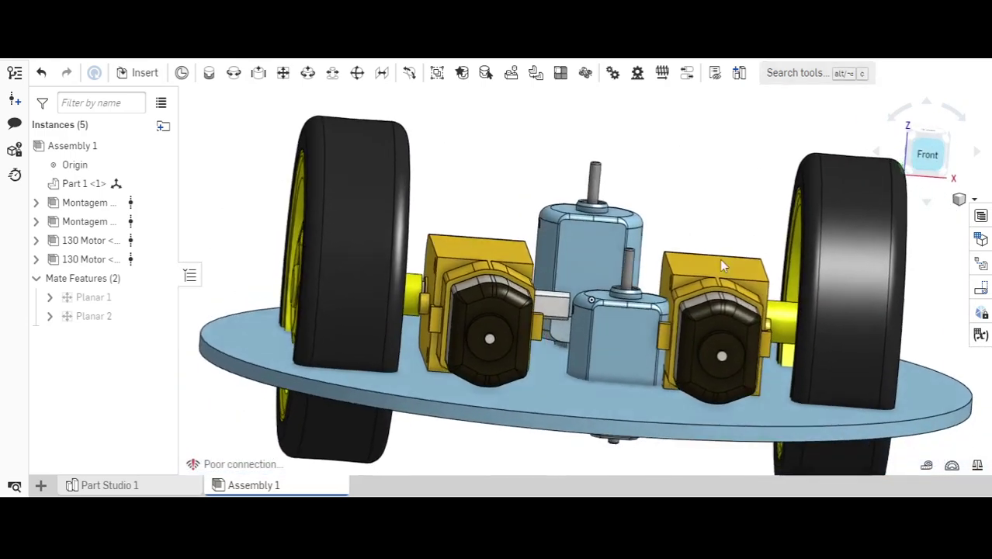
pyautogui.hotkey('ctrl', 'z')
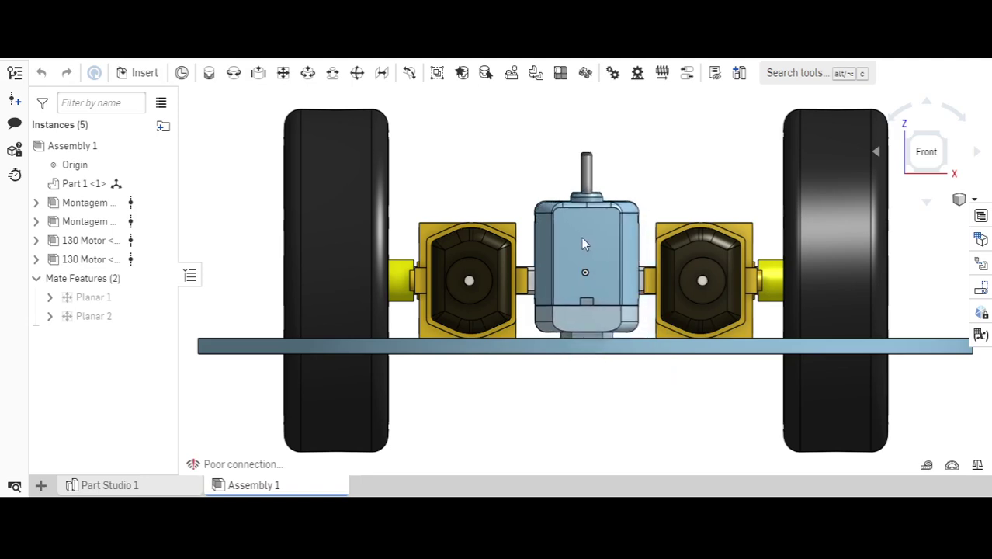
# Move the rear 130 Motor forward along the centreline to just behind the gearmotor shafts.
pyautogui.moveTo(704, 139); pyautogui.dragTo(706, 159, button='right')
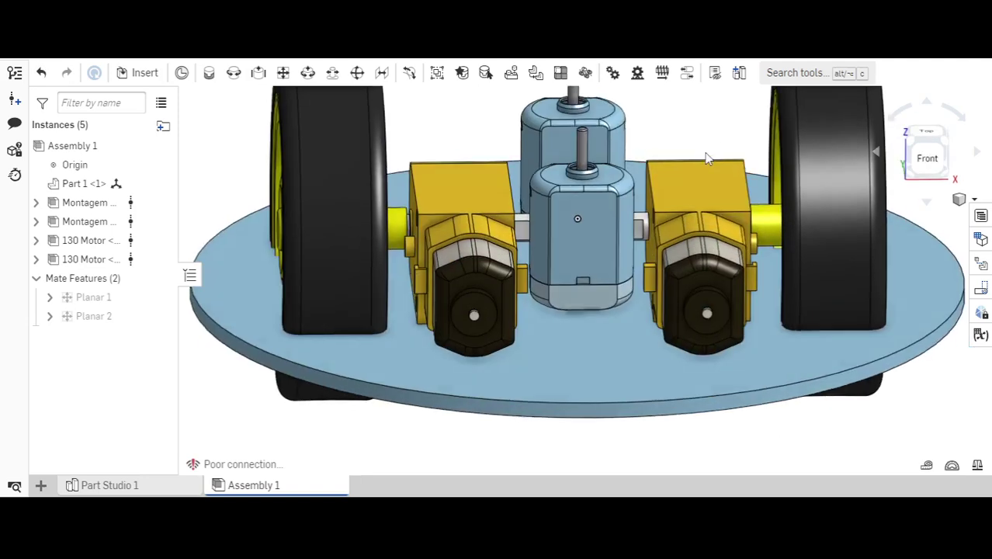
pyautogui.click(928, 137)
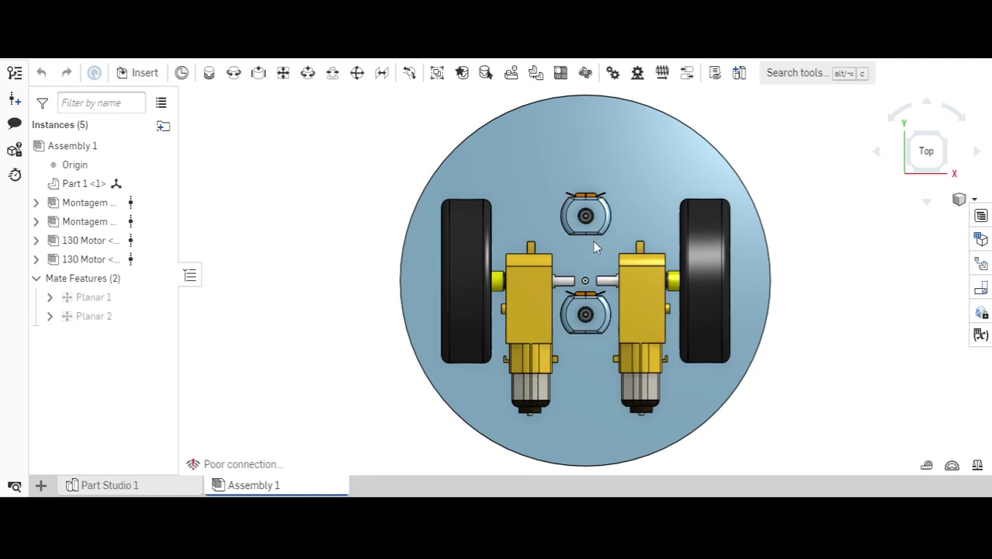
pyautogui.moveTo(595, 246); pyautogui.dragTo(598, 245)
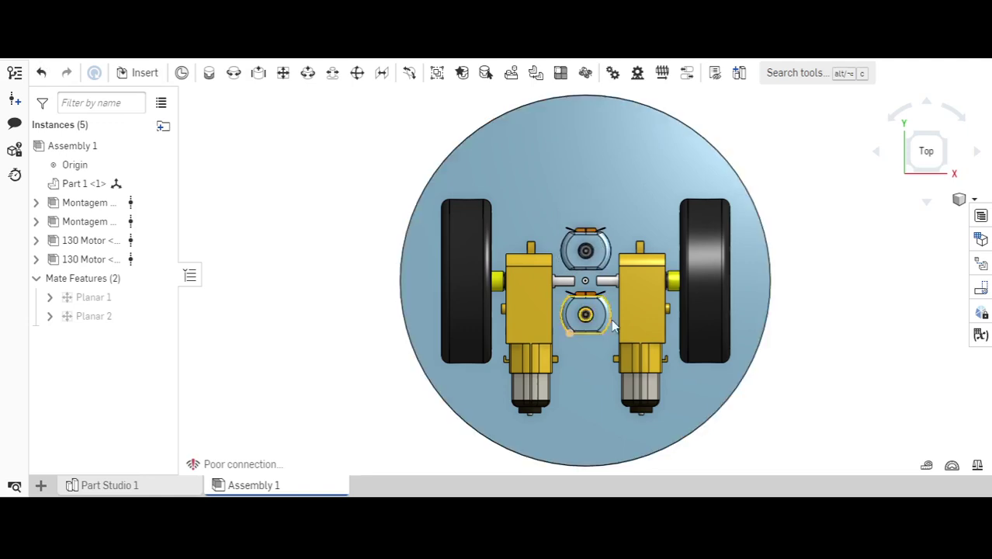
pyautogui.moveTo(587, 361); pyautogui.dragTo(621, 289, button='right')
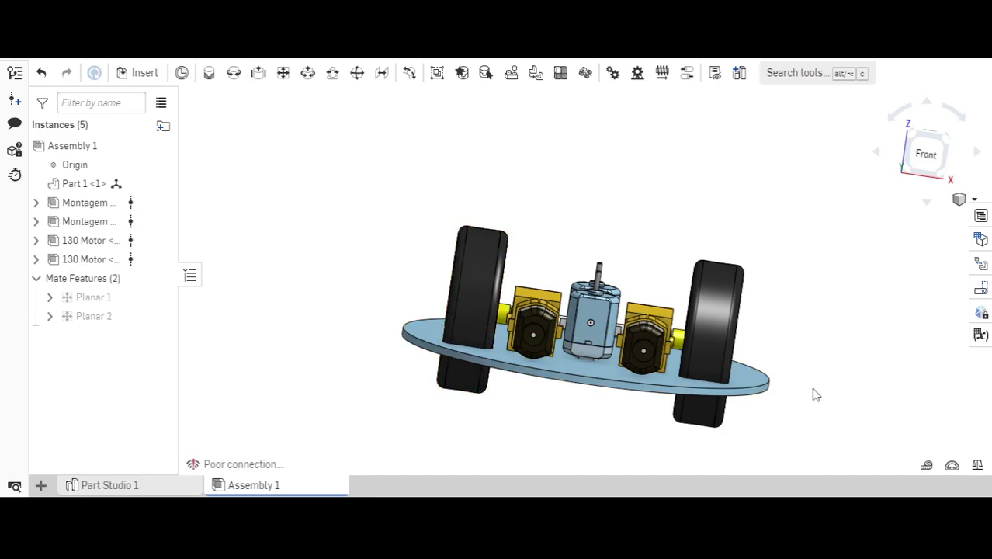
pyautogui.moveTo(764, 356); pyautogui.dragTo(728, 377, button='right')
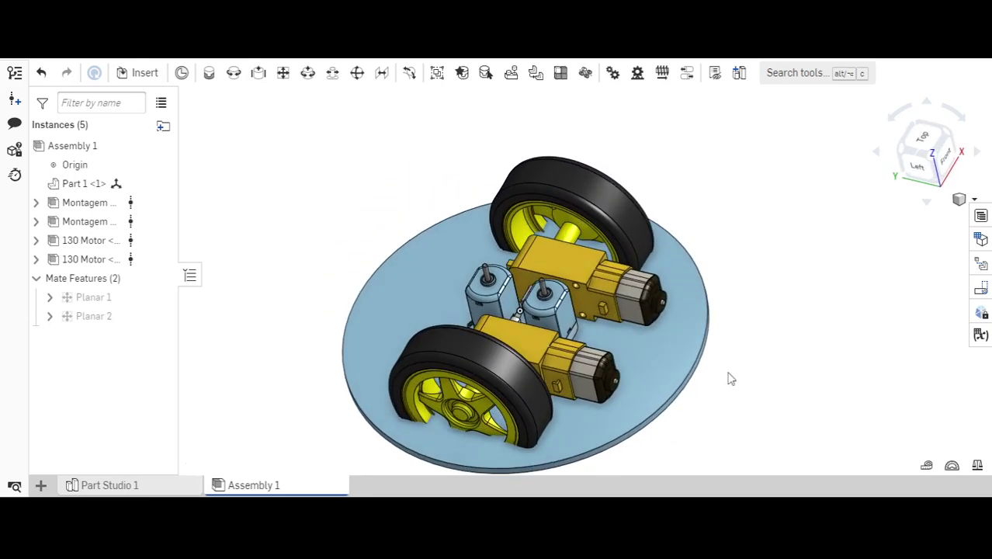
# Move the front 130 Motor along the centreline to the disc's front edge, beyond the gearmotors.
pyautogui.click(567, 325)
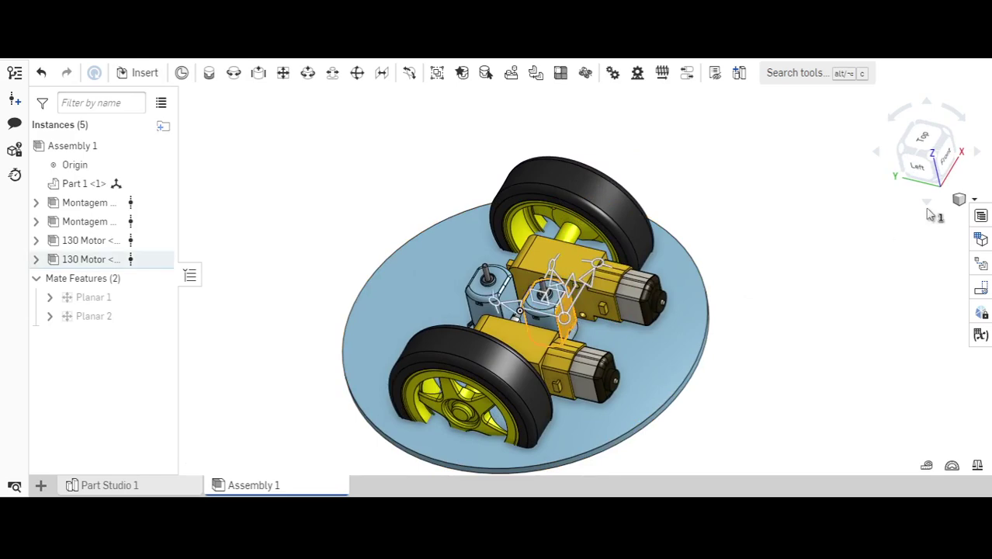
pyautogui.click(922, 138)
pyautogui.click(859, 264)
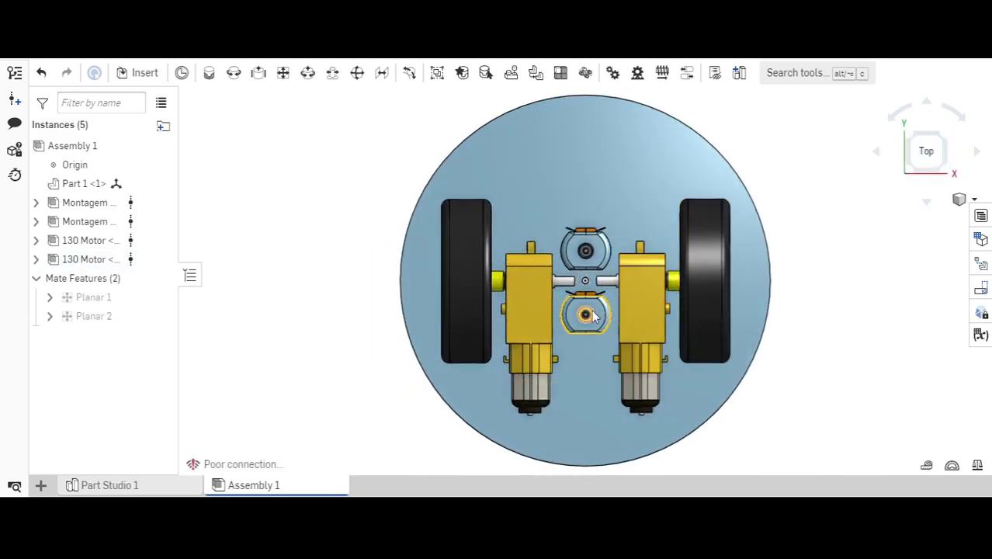
pyautogui.moveTo(596, 419); pyautogui.dragTo(596, 437)
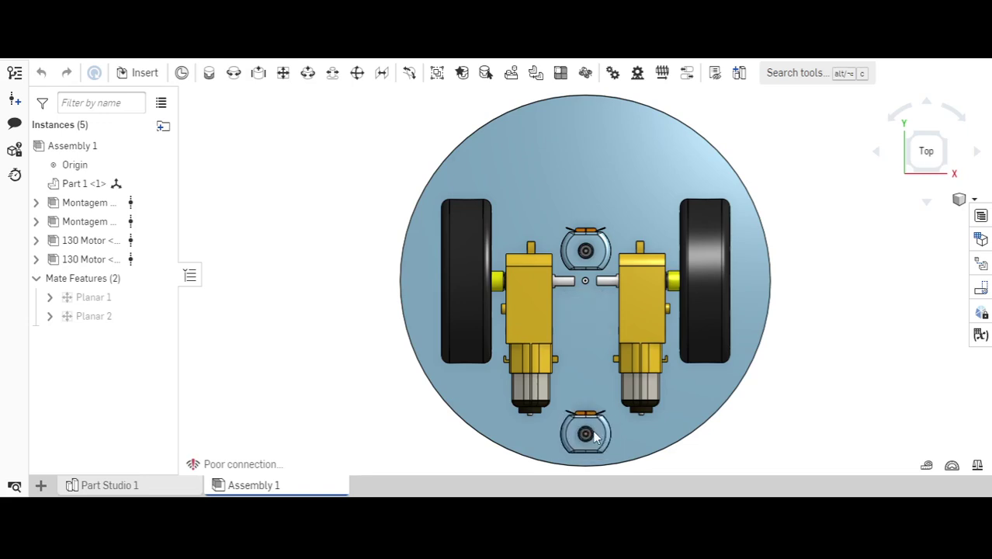
# Move the 130 Motor behind the gearmotor shafts along the centreline to the disc's rear edge.
pyautogui.moveTo(606, 262); pyautogui.dragTo(612, 138)
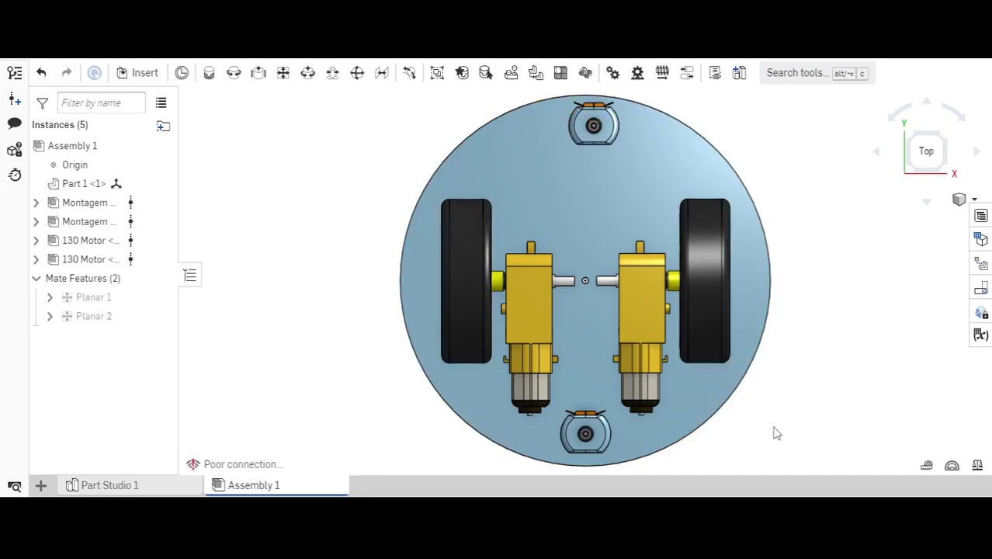
pyautogui.moveTo(774, 432); pyautogui.dragTo(776, 404, button='right')
pyautogui.moveTo(674, 154); pyautogui.dragTo(621, 385, button='right')
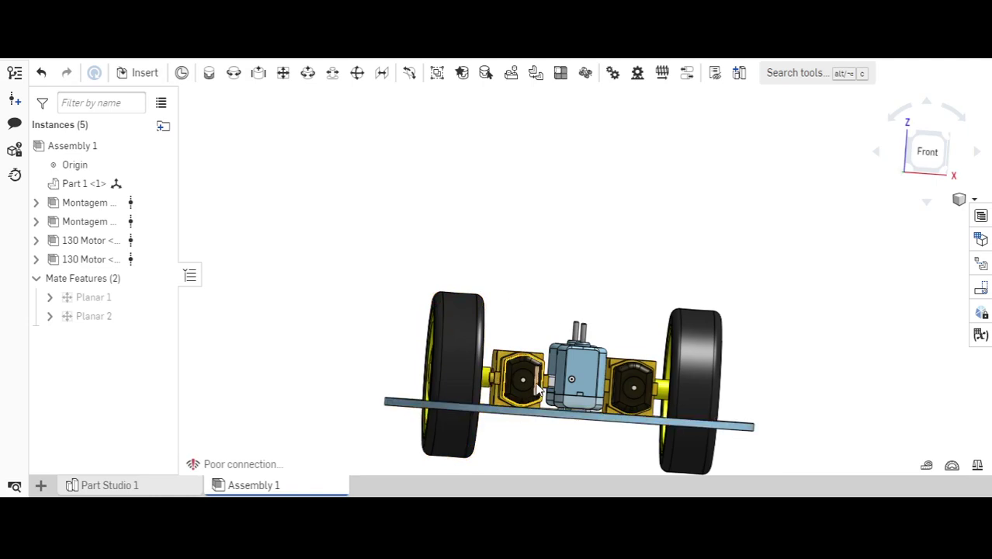
# Lower both 130 Motors by equal amounts so their bodies pass through the disc, and align them on the centreline.
pyautogui.moveTo(580, 395); pyautogui.dragTo(655, 376, button='right')
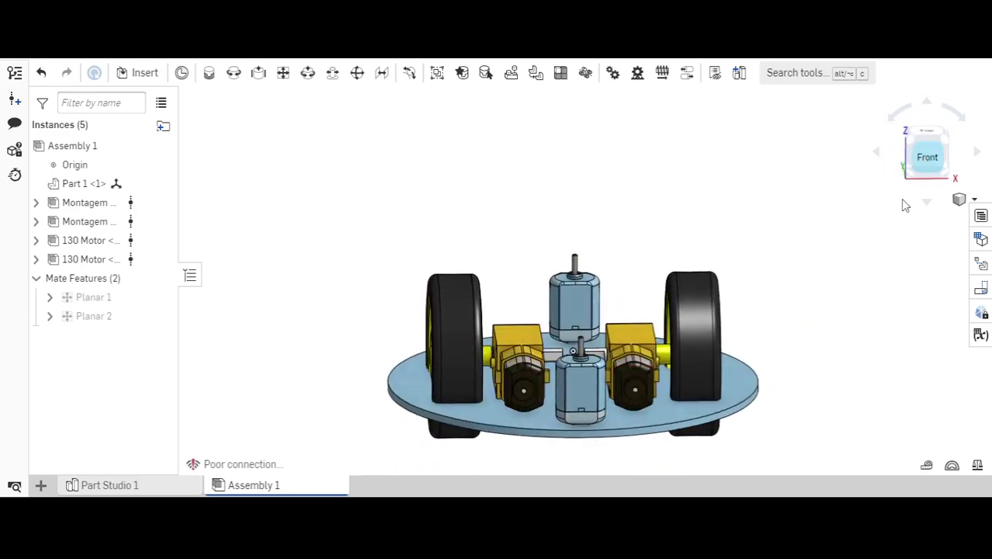
pyautogui.click(593, 253)
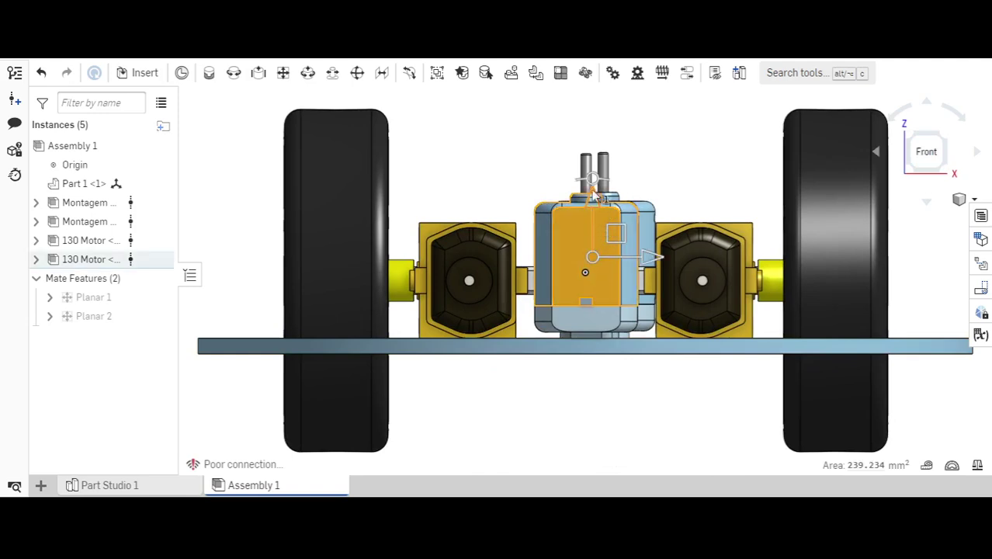
pyautogui.moveTo(562, 242); pyautogui.dragTo(562, 305)
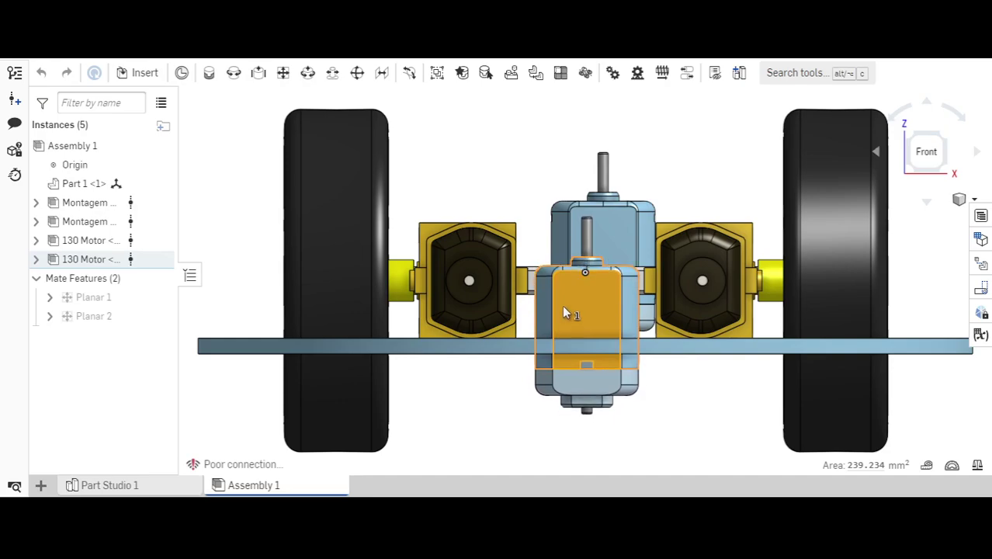
pyautogui.moveTo(562, 305)
pyautogui.mouseDown(button='right')
pyautogui.moveTo(439, 289)
pyautogui.moveTo(544, 302)
pyautogui.mouseUp(button='right')
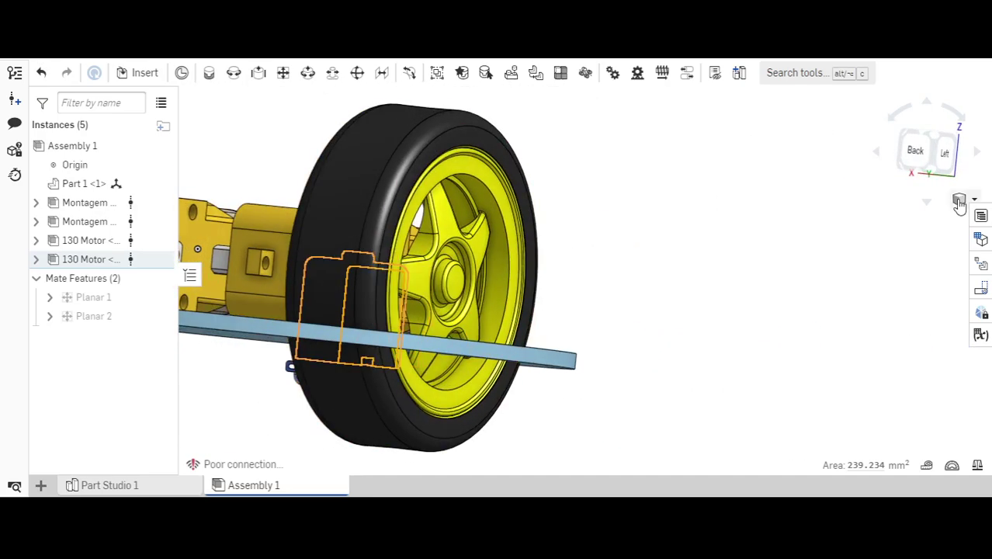
pyautogui.click(913, 164)
pyautogui.click(580, 259)
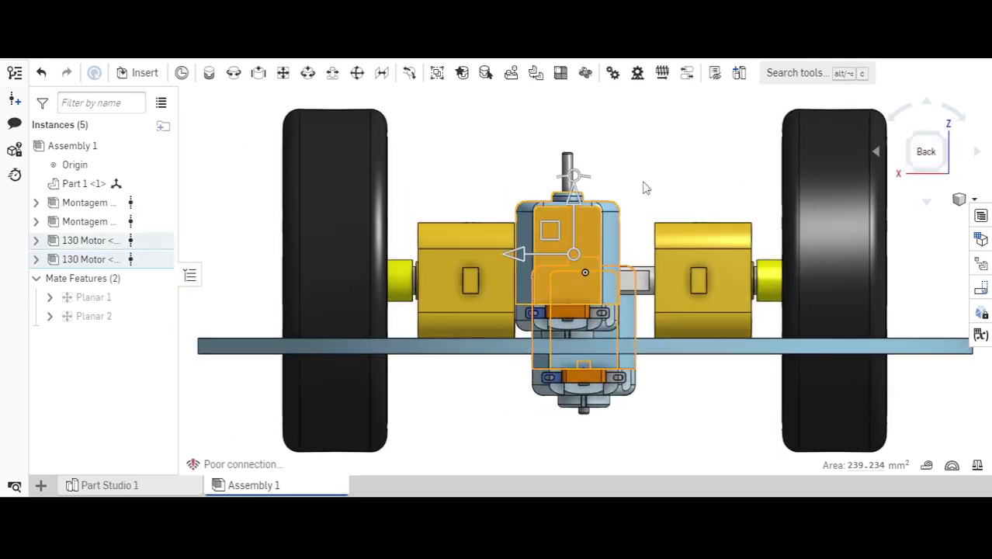
pyautogui.click(641, 194)
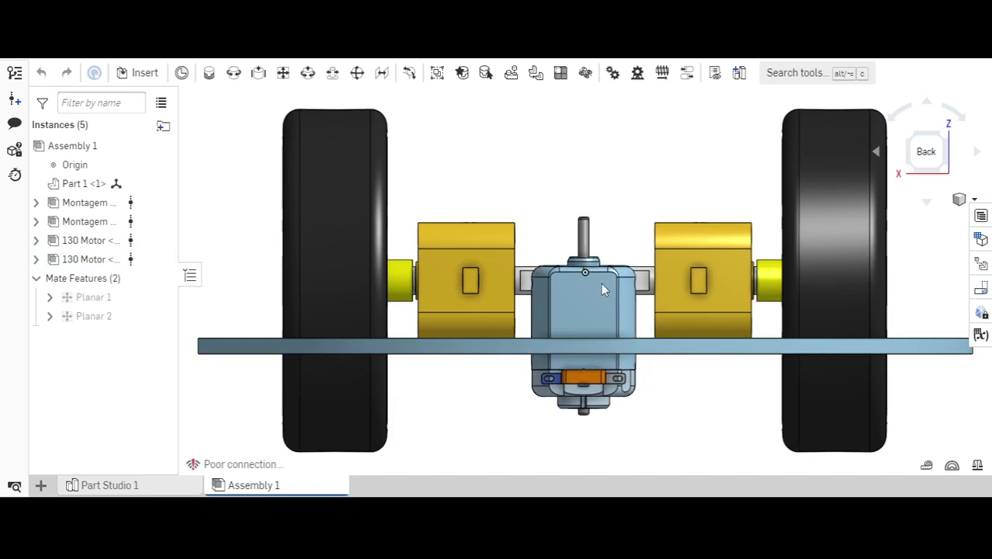
pyautogui.moveTo(658, 174); pyautogui.dragTo(728, 344, button='right')
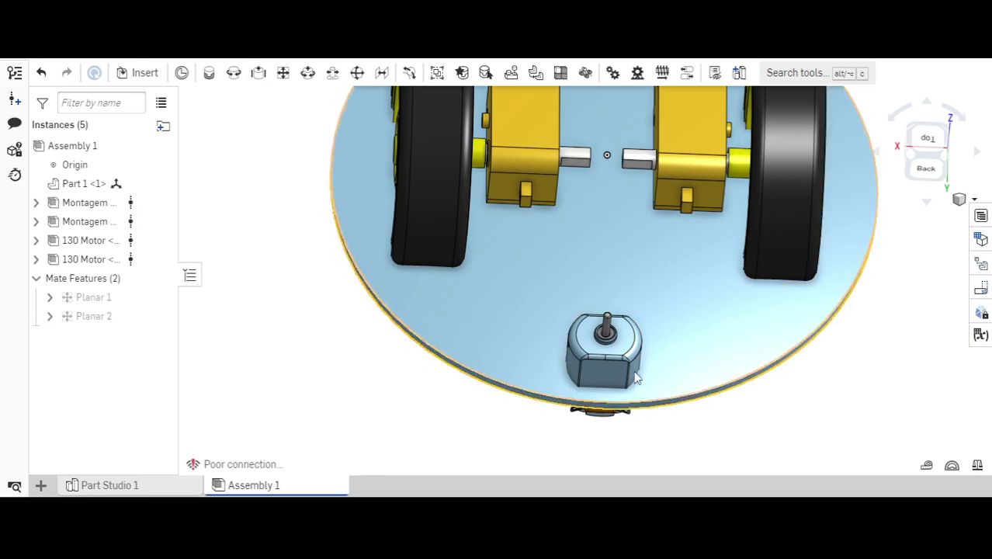
pyautogui.moveTo(618, 431); pyautogui.dragTo(700, 375, button='right')
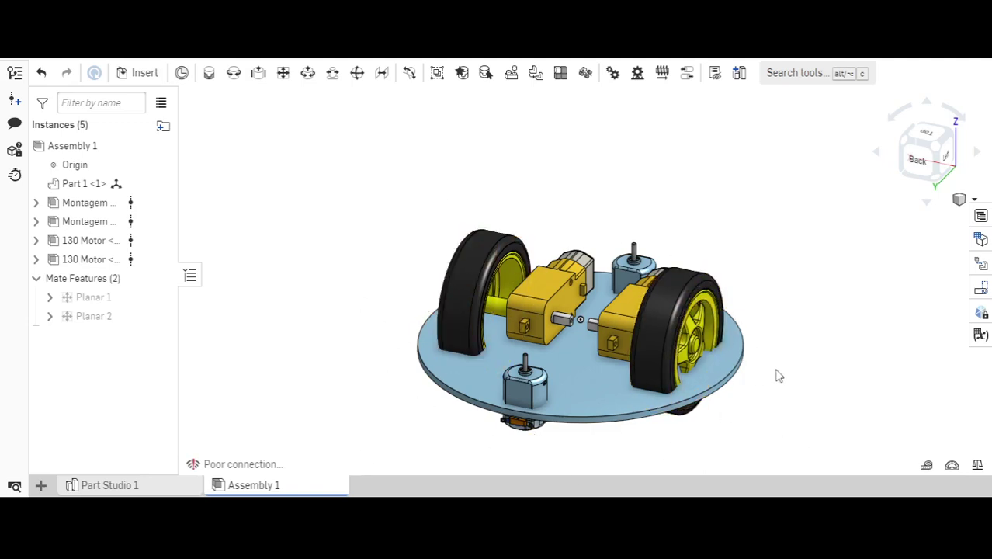
pyautogui.moveTo(784, 366); pyautogui.dragTo(695, 376, button='right')
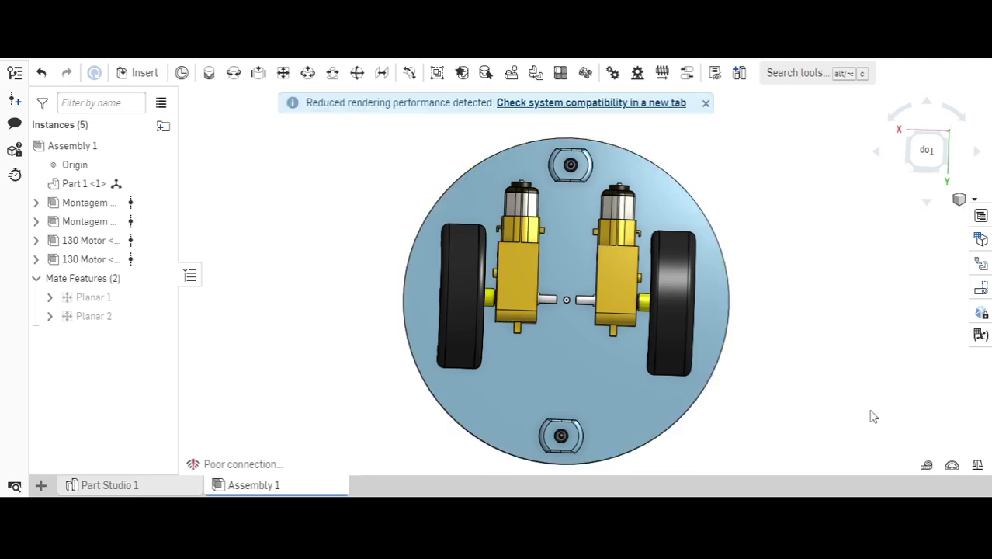
pyautogui.moveTo(870, 415)
pyautogui.mouseDown(button='right')
pyautogui.moveTo(874, 387)
pyautogui.moveTo(837, 264)
pyautogui.moveTo(816, 243)
pyautogui.mouseUp(button='right')
pyautogui.click(804, 237)
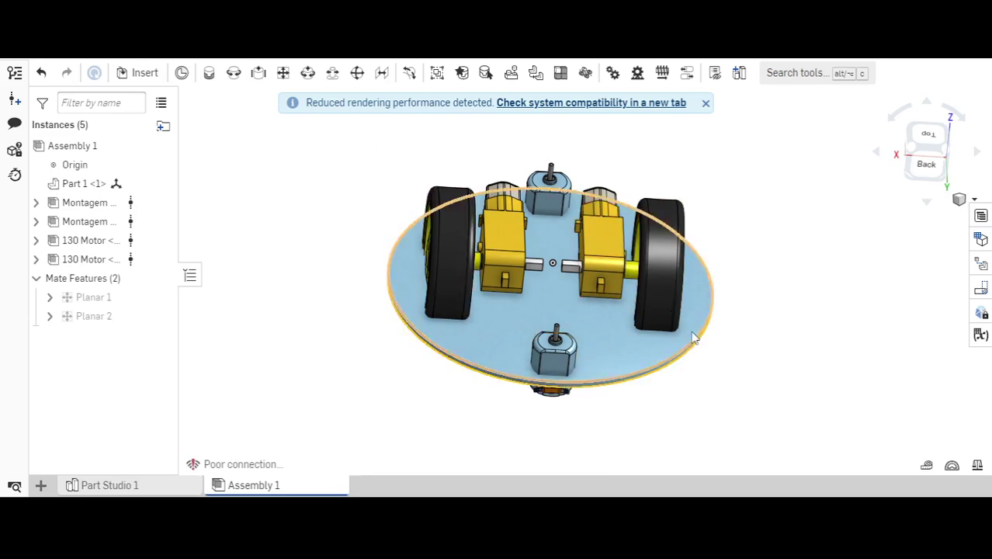
pyautogui.moveTo(693, 337)
pyautogui.mouseDown(button='right')
pyautogui.moveTo(643, 336)
pyautogui.moveTo(715, 319)
pyautogui.moveTo(680, 361)
pyautogui.moveTo(709, 350)
pyautogui.moveTo(654, 394)
pyautogui.moveTo(696, 334)
pyautogui.mouseUp(button='right')
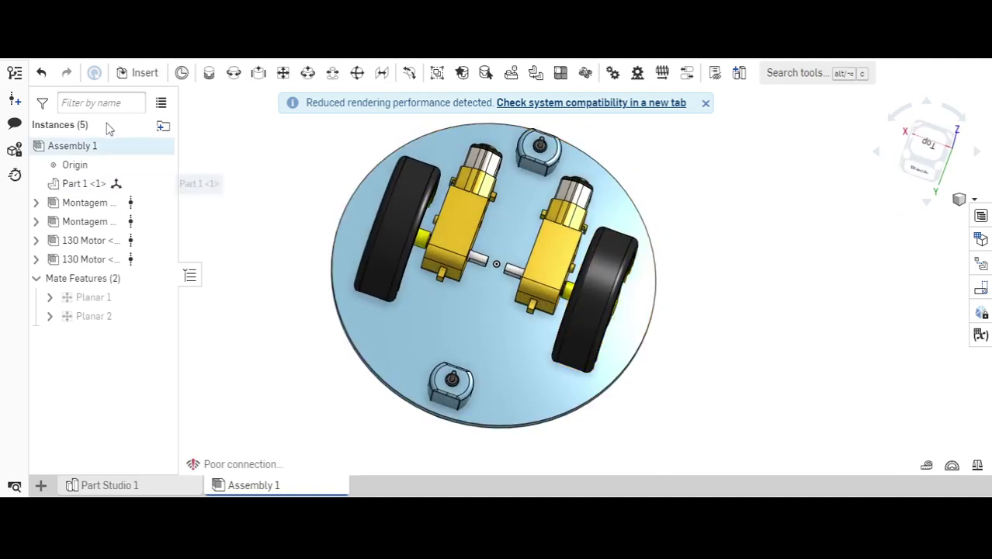
# Insert two more instances of the 130 Motor assembly, one ahead of the left wheel and one behind the right wheel.
pyautogui.click(140, 77)
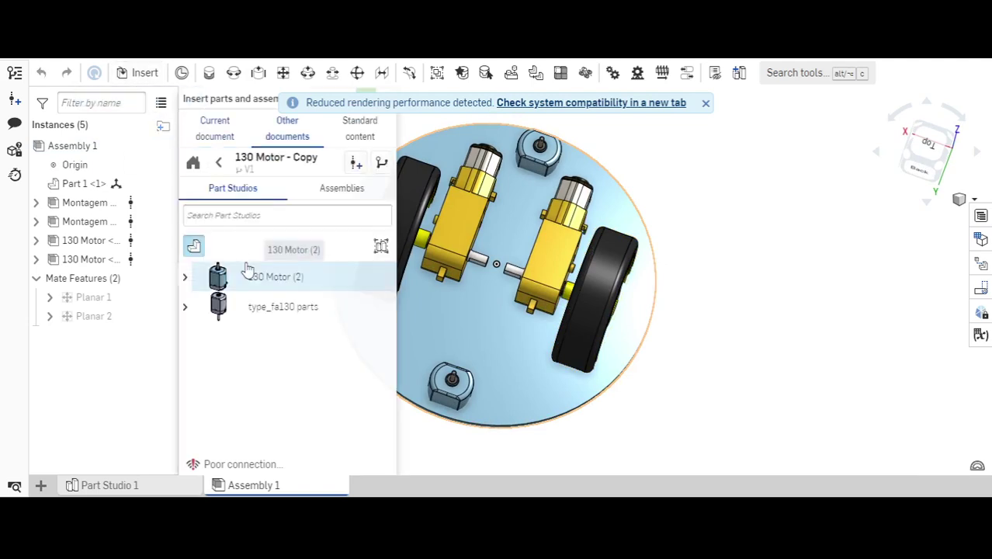
pyautogui.click(342, 188)
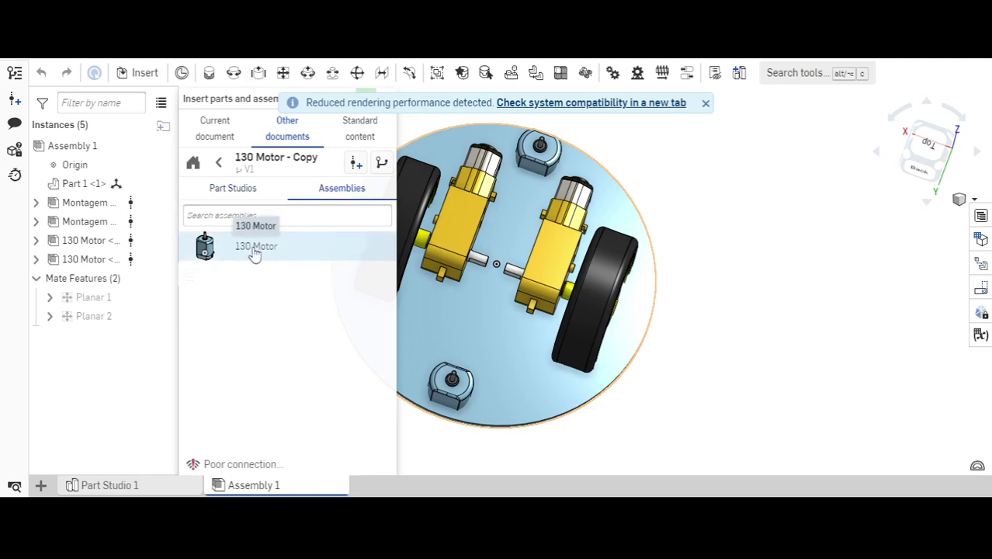
pyautogui.click(285, 264)
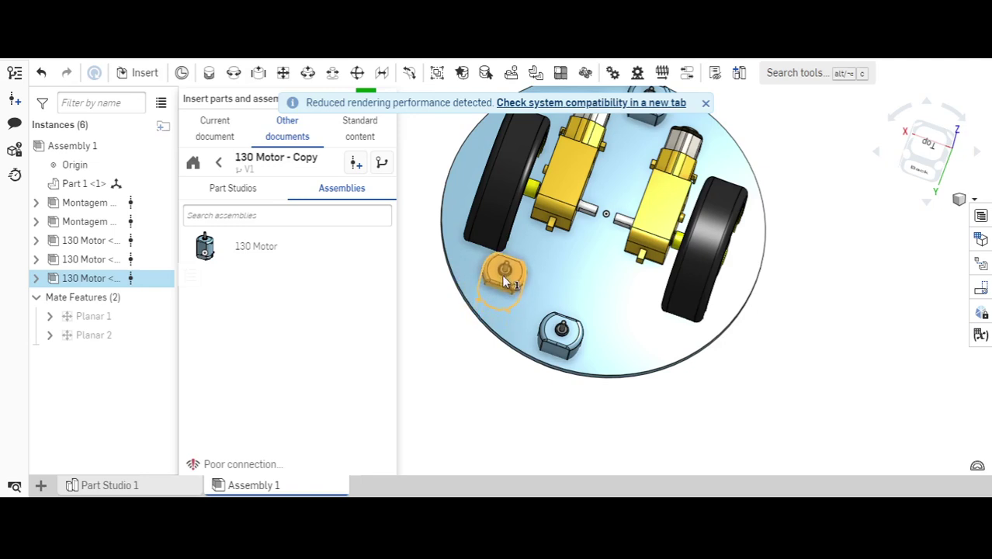
pyautogui.click(245, 250)
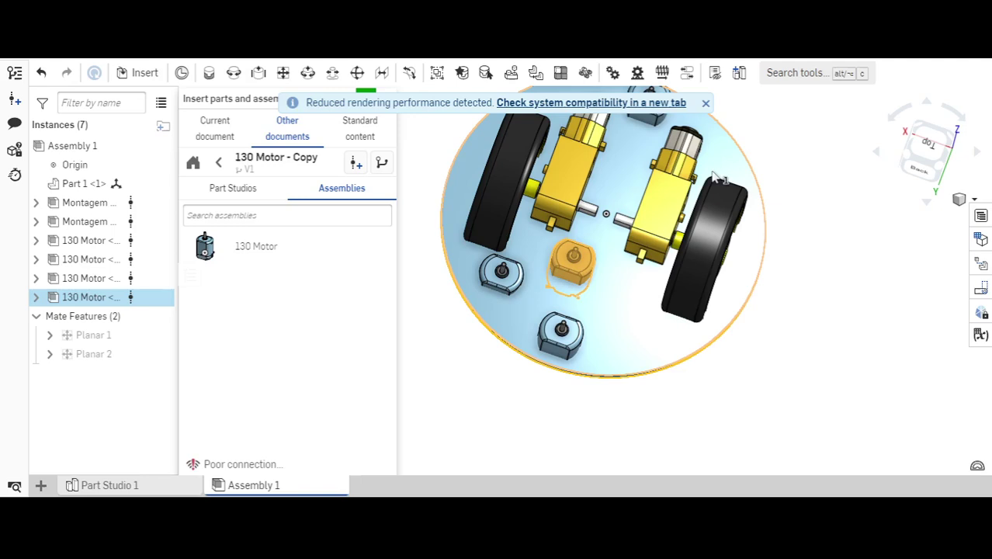
pyautogui.click(651, 332)
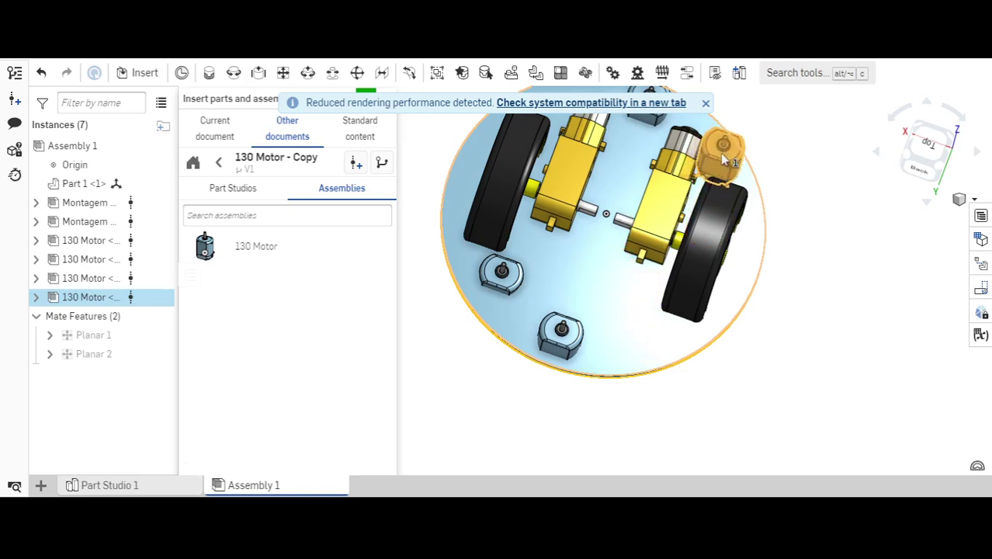
pyautogui.click(720, 153)
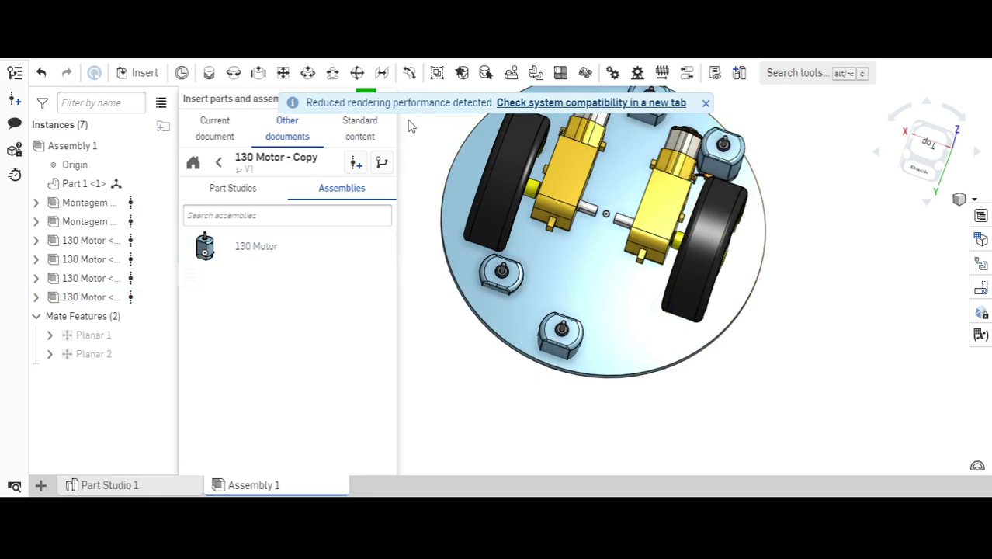
pyautogui.click(705, 103)
pyautogui.click(365, 99)
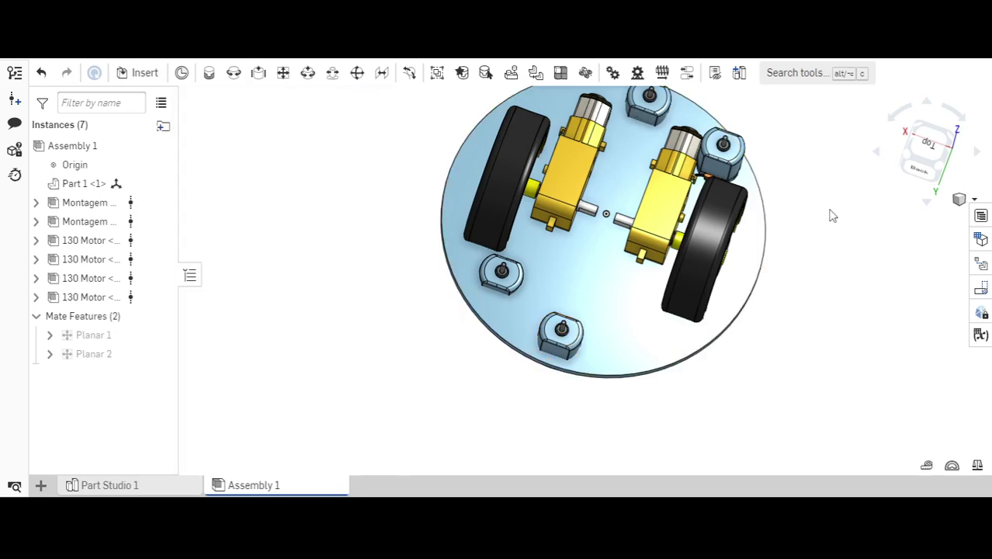
# Move the rear centreline 130 Motor behind the left wheel, and shift the right one rearward to roughly match it.
pyautogui.click(927, 147)
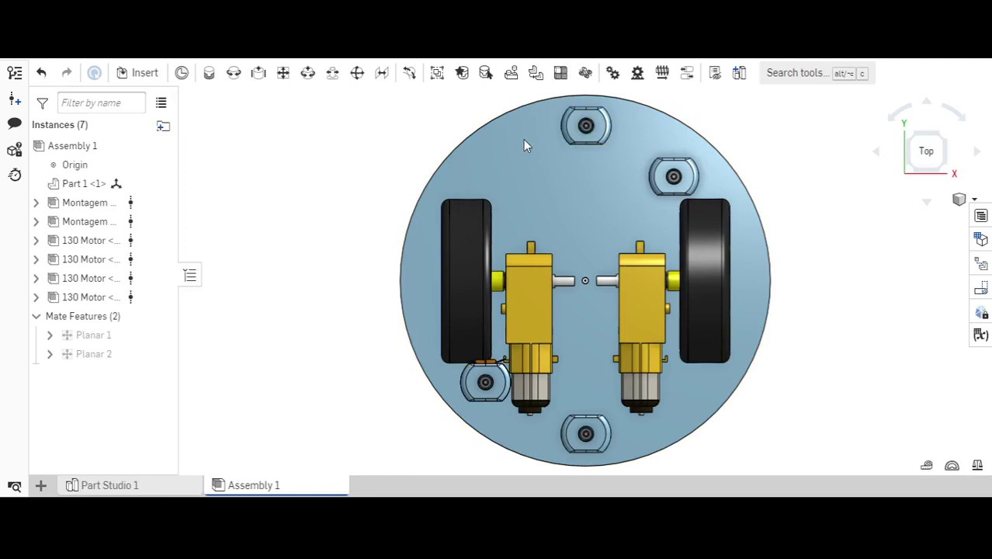
pyautogui.moveTo(586, 125); pyautogui.dragTo(483, 164)
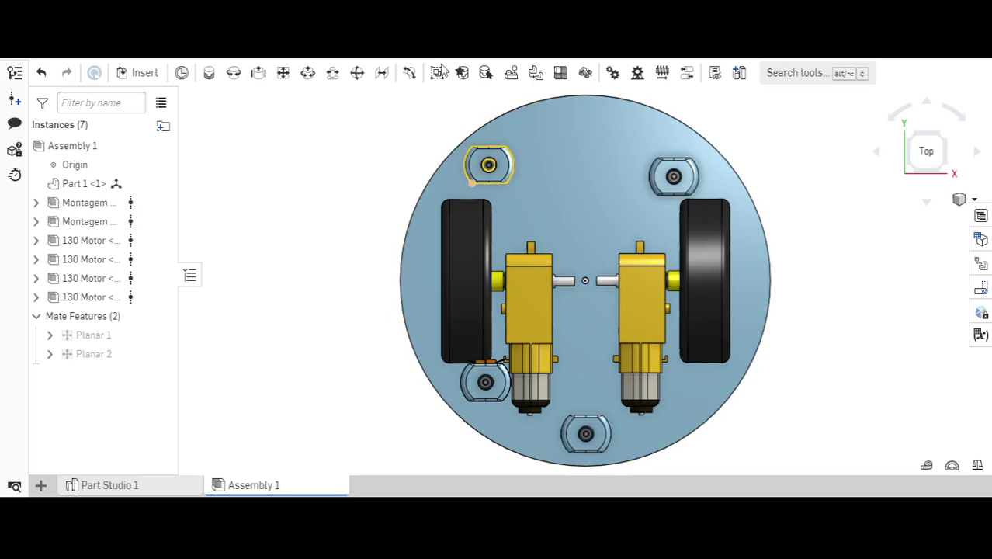
pyautogui.press('Escape')
pyautogui.moveTo(512, 143); pyautogui.dragTo(521, 153)
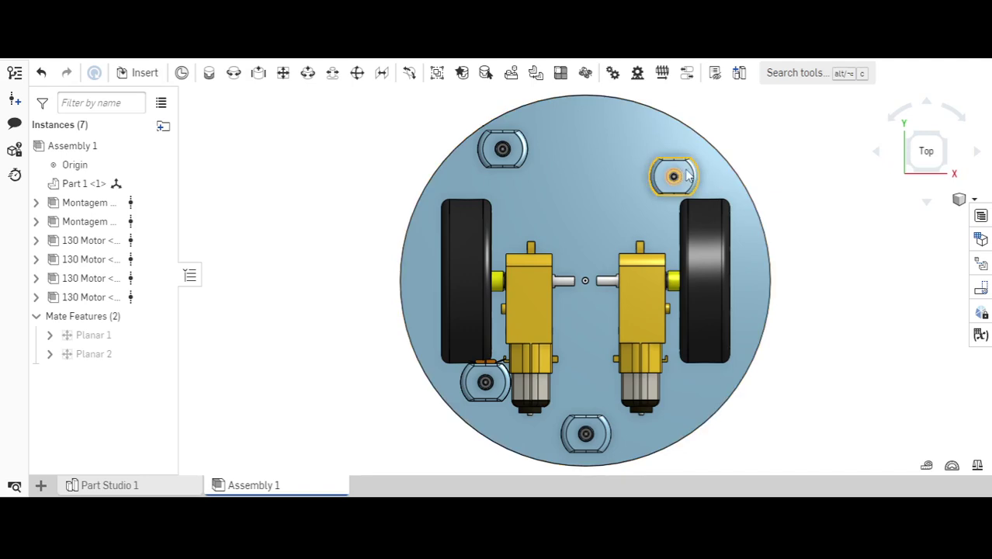
pyautogui.moveTo(686, 175); pyautogui.dragTo(683, 153)
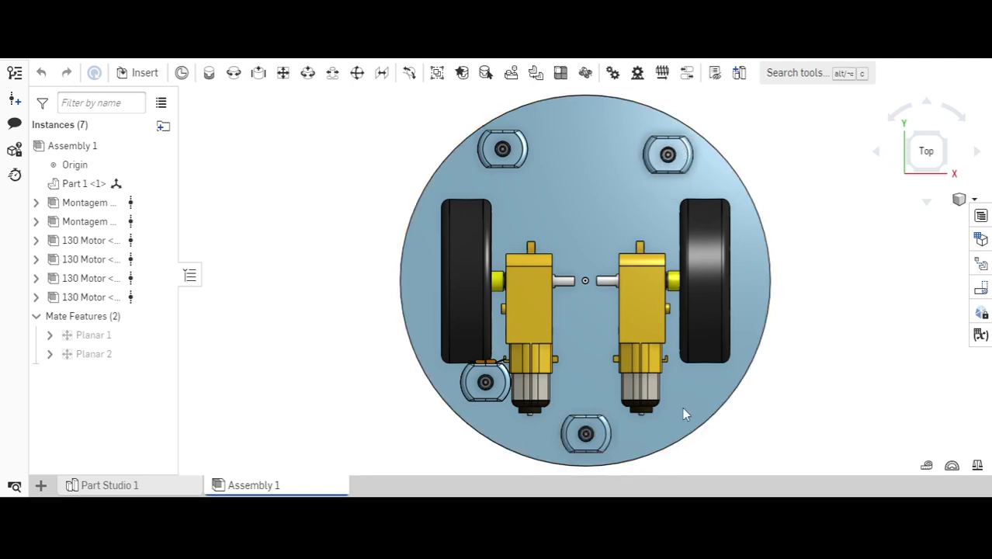
# Move the front centreline 130 Motor ahead of the right wheel, and shift the front-left one forward, clear of its wheel.
pyautogui.moveTo(682, 407); pyautogui.dragTo(696, 413)
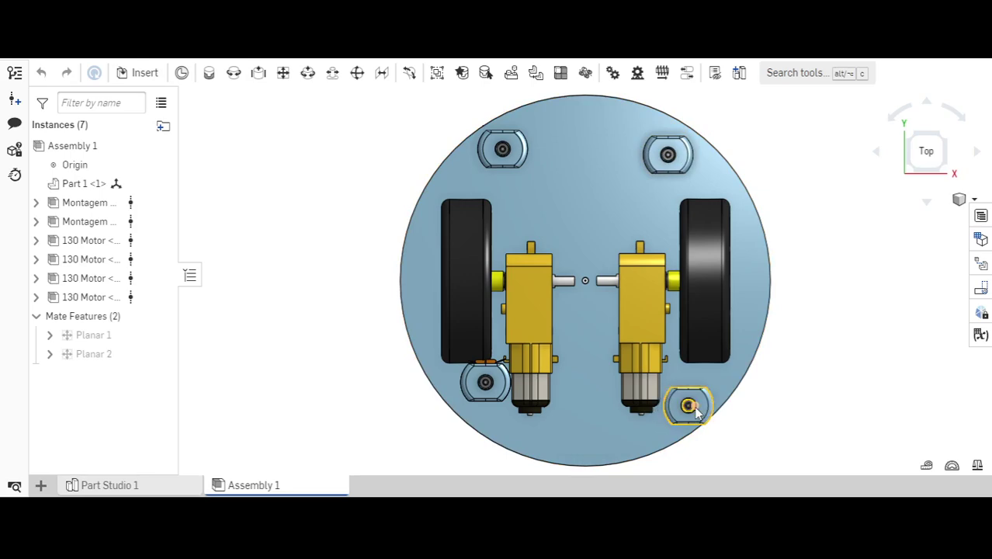
pyautogui.moveTo(743, 407); pyautogui.dragTo(749, 351, button='right')
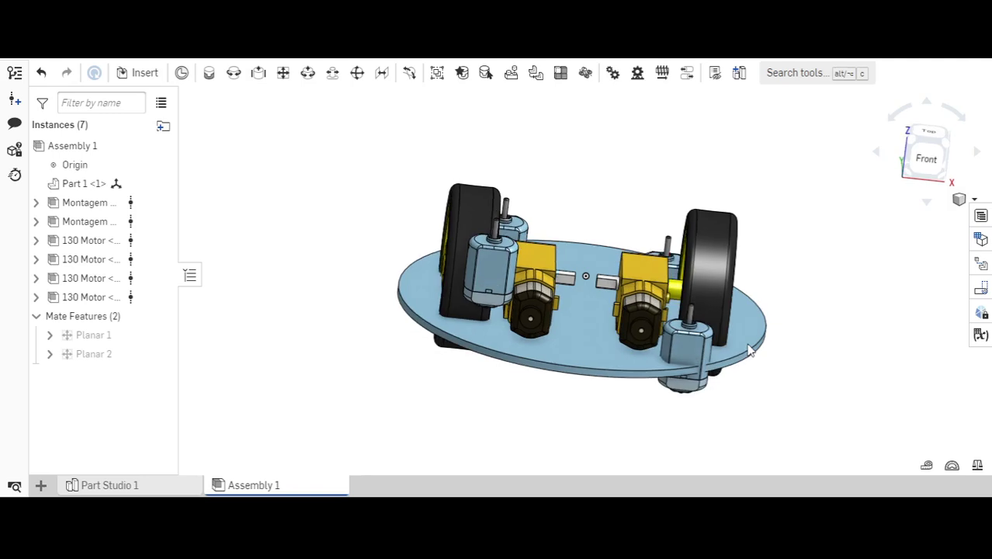
pyautogui.moveTo(649, 336); pyautogui.dragTo(651, 404, button='right')
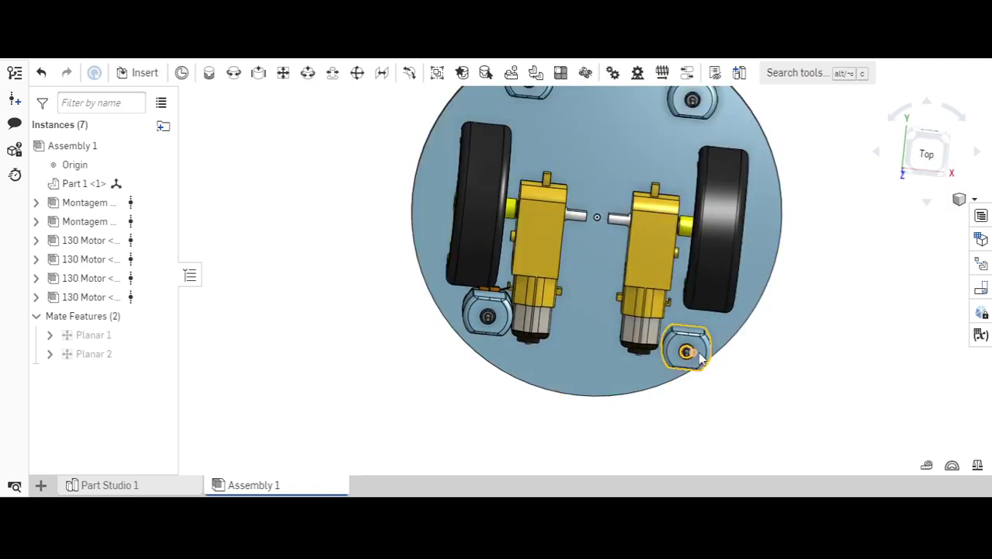
pyautogui.moveTo(708, 350); pyautogui.dragTo(702, 342)
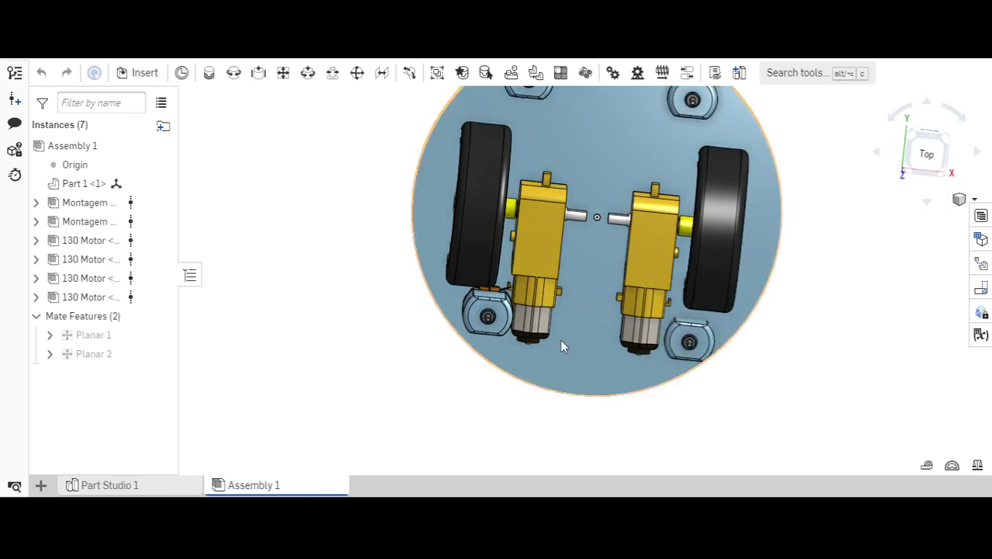
pyautogui.moveTo(497, 344); pyautogui.dragTo(493, 340)
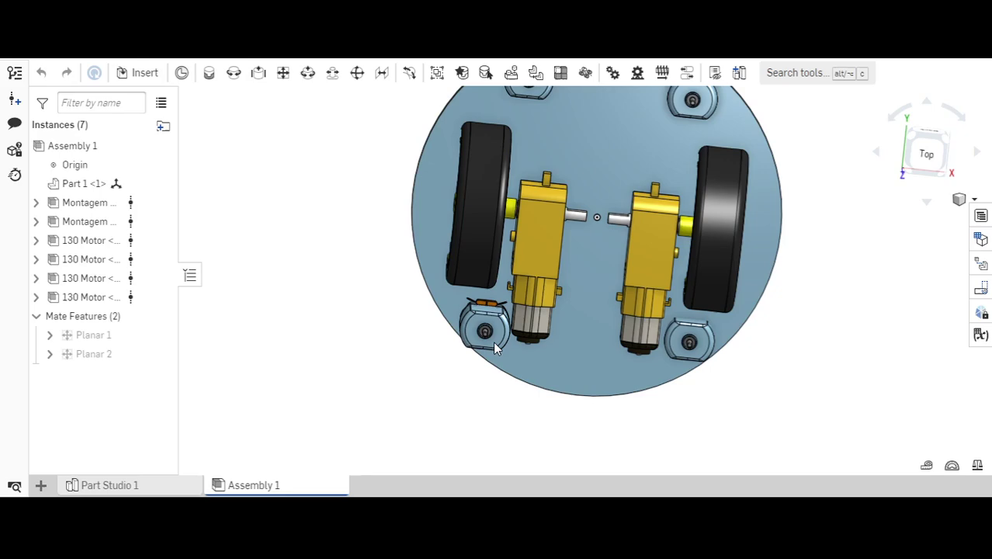
# Lower the two newly inserted 130 Motors through the disc to match the height of the other two.
pyautogui.moveTo(793, 359); pyautogui.dragTo(796, 262, button='right')
pyautogui.click(925, 161)
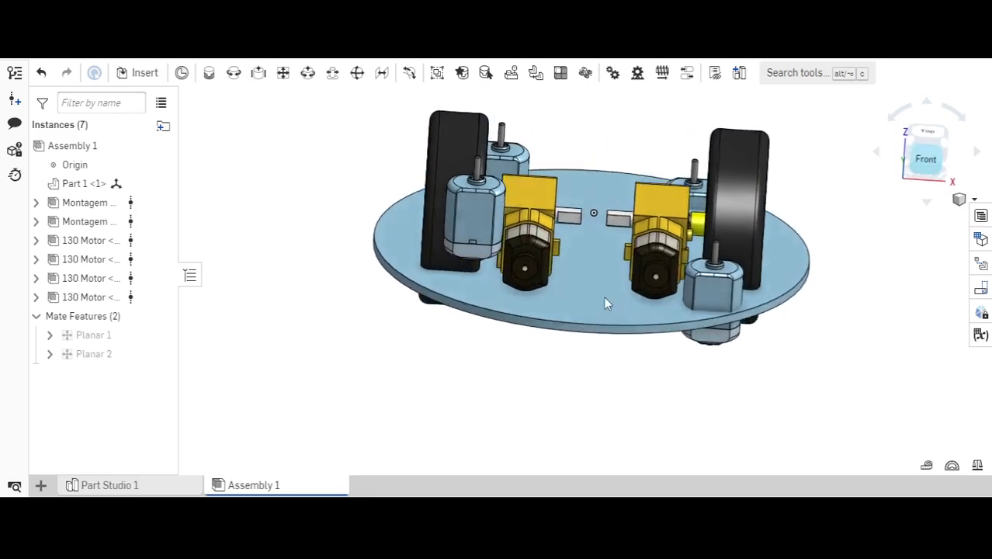
pyautogui.moveTo(379, 240); pyautogui.dragTo(425, 326)
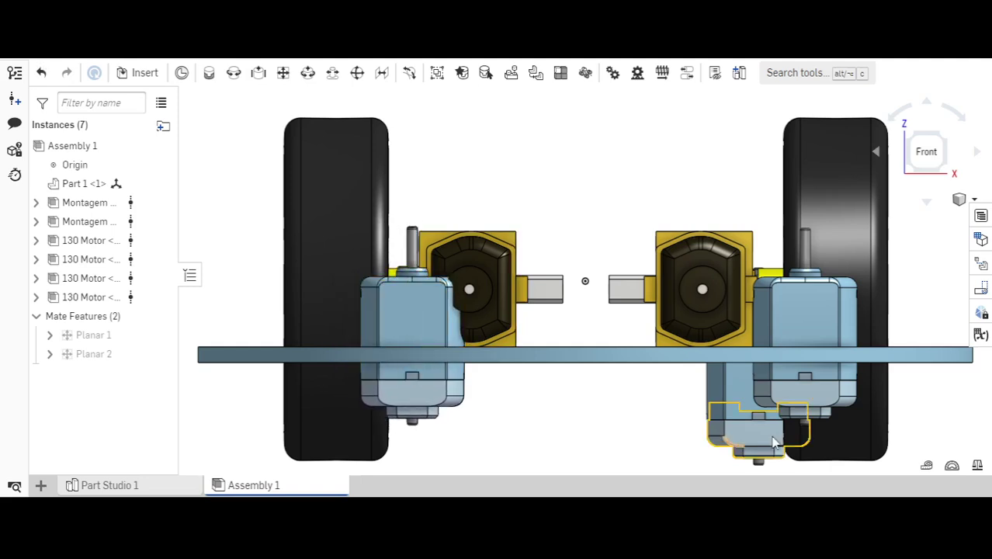
pyautogui.moveTo(735, 206); pyautogui.dragTo(897, 167, button='right')
pyautogui.click(939, 150)
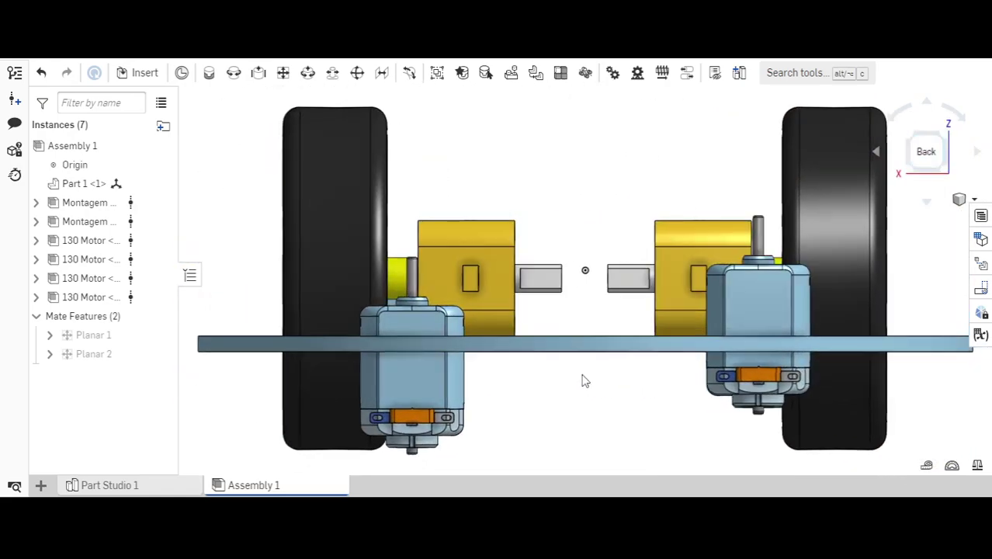
pyautogui.moveTo(427, 377); pyautogui.dragTo(384, 353)
pyautogui.press('f')
pyautogui.hotkey('shift', '5')
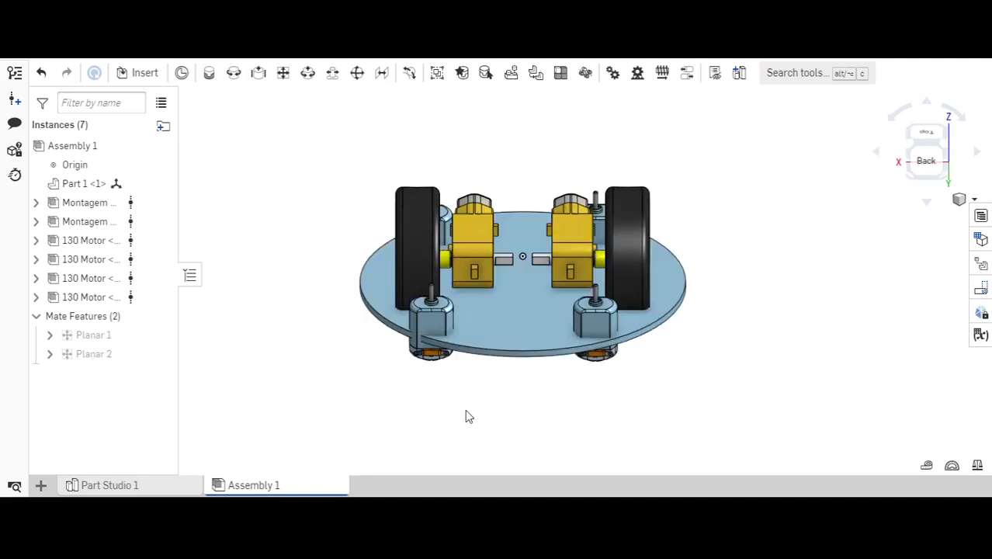
pyautogui.moveTo(467, 458); pyautogui.dragTo(467, 451, button='right')
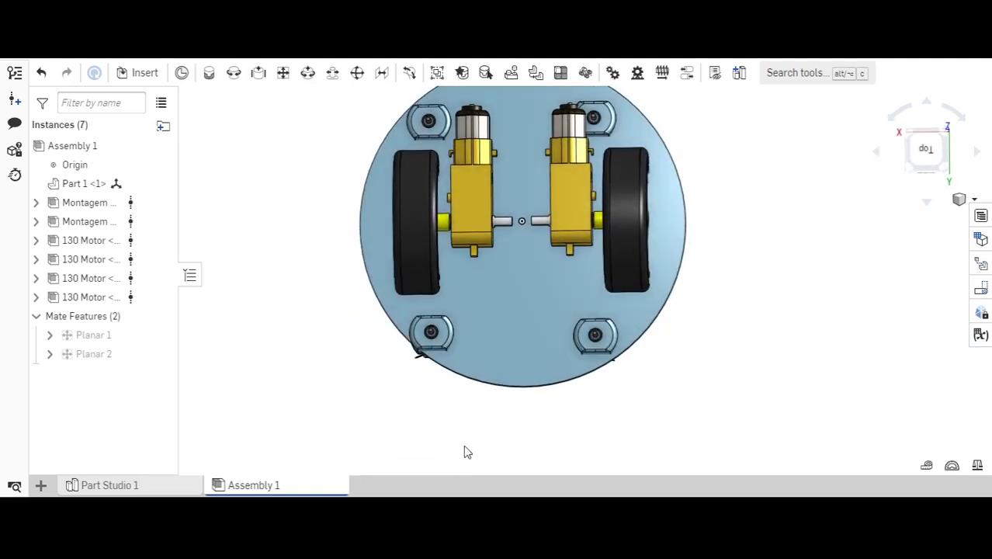
pyautogui.click(925, 149)
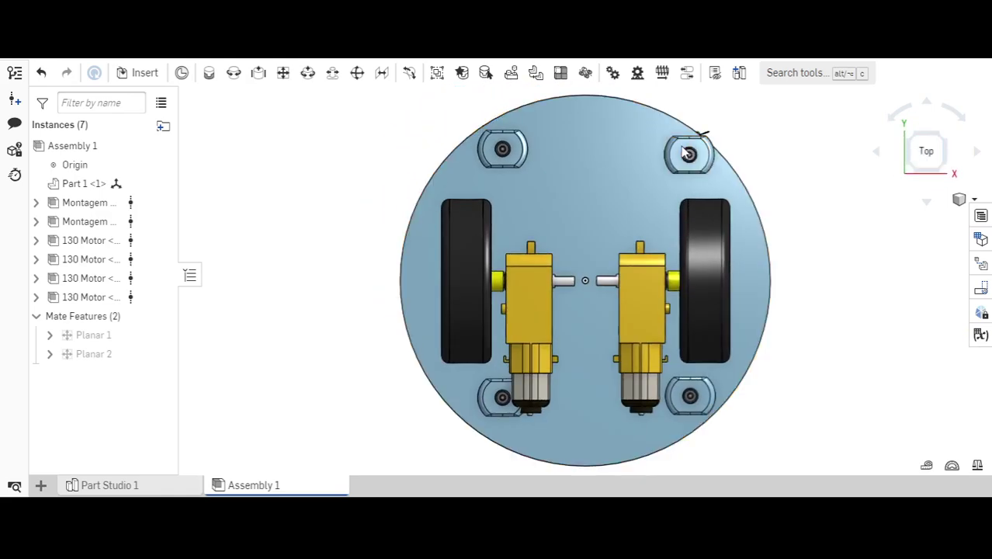
# Shift the front-right 130 Motor inward, and move the rear-left one outward, clear of the yellow gearmotor.
pyautogui.moveTo(694, 155); pyautogui.dragTo(672, 150)
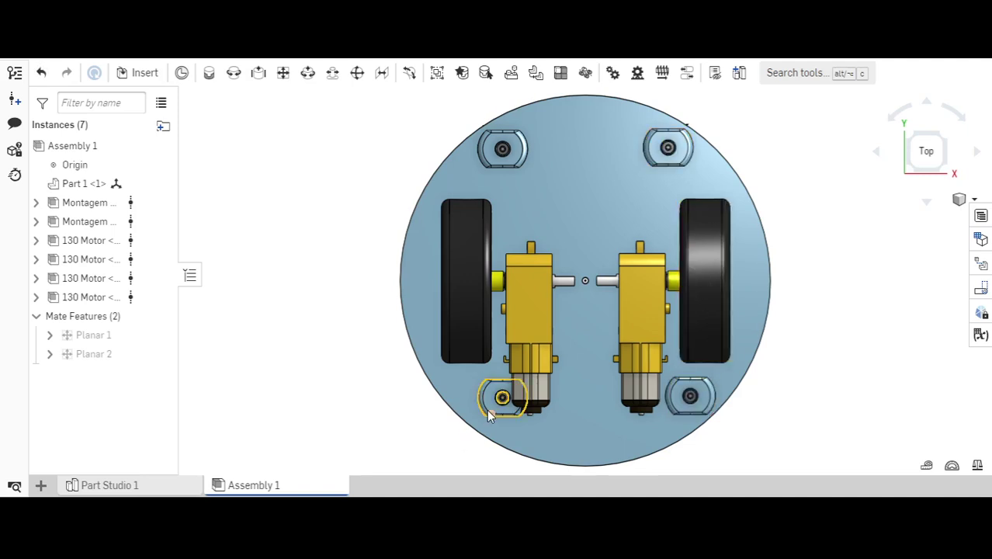
pyautogui.moveTo(487, 409); pyautogui.dragTo(465, 409)
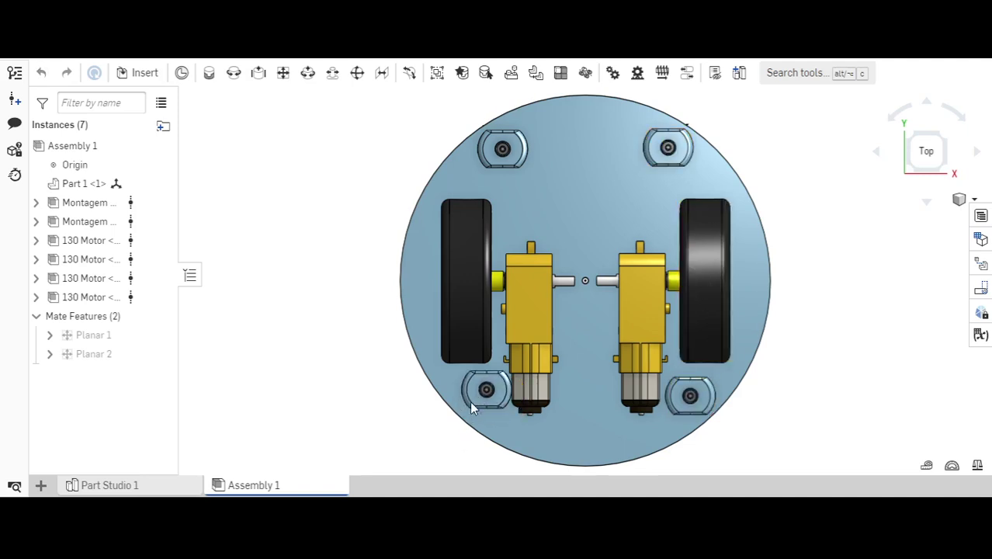
pyautogui.click(469, 405)
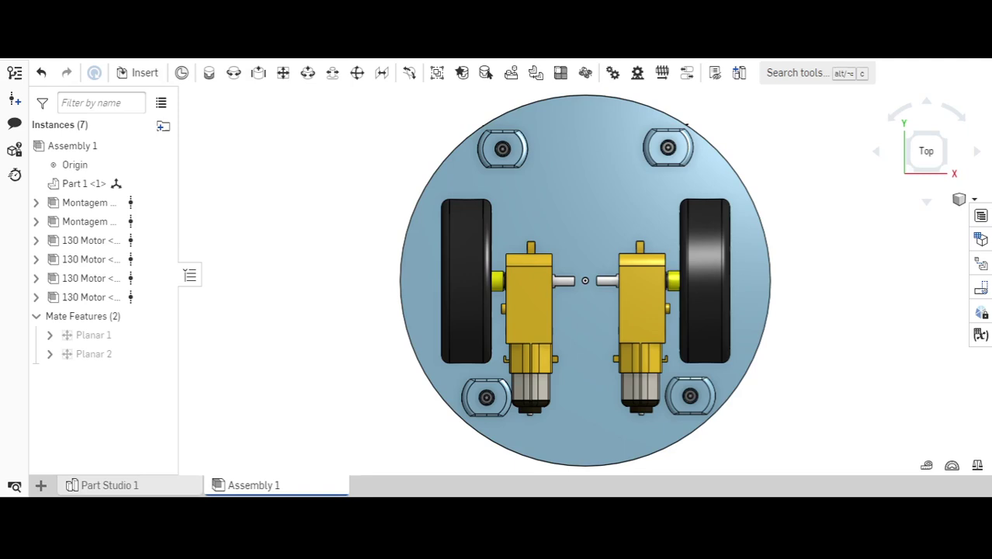
# Create a second Part Studio in the document and start a sketch on its Top plane.
pyautogui.click(41, 486)
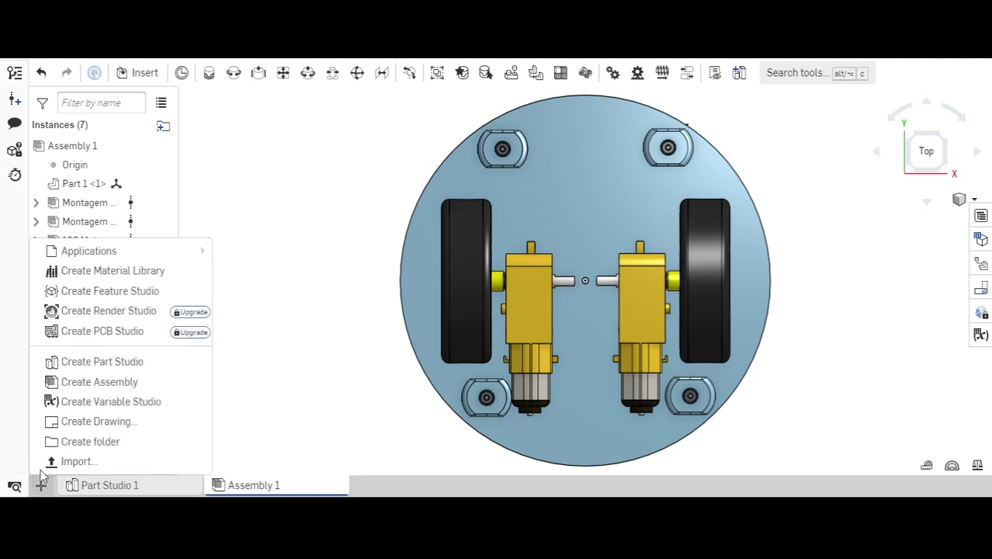
pyautogui.click(102, 362)
pyautogui.click(447, 481)
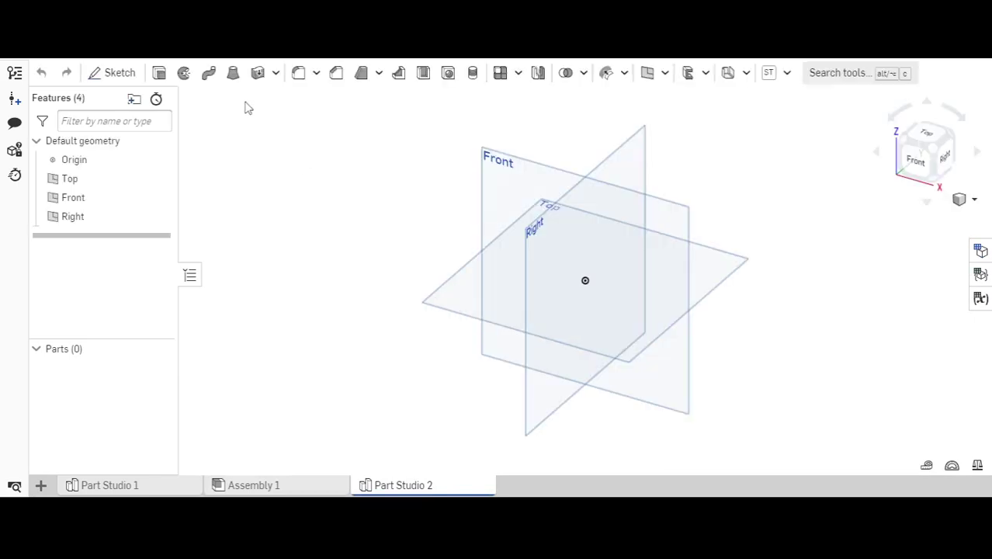
pyautogui.click(111, 73)
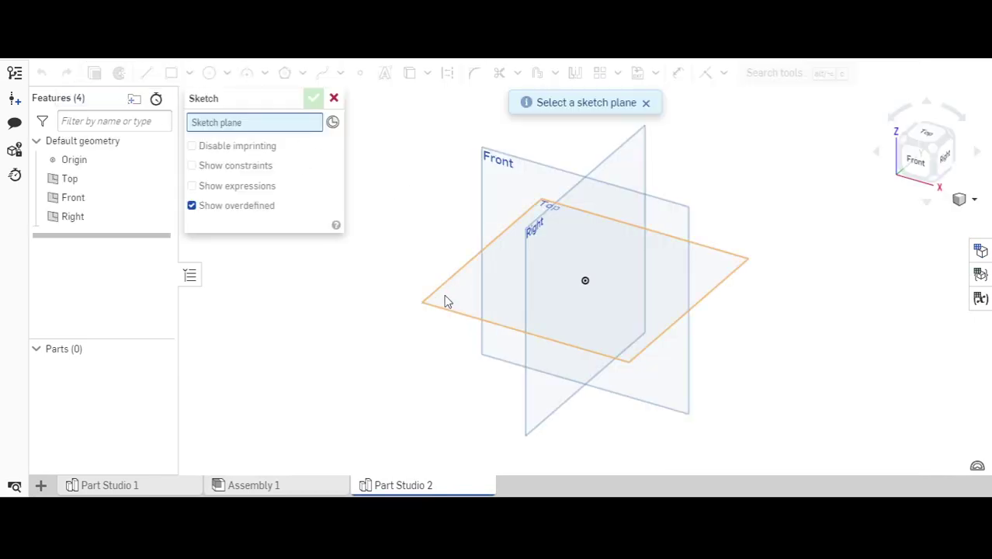
pyautogui.click(444, 300)
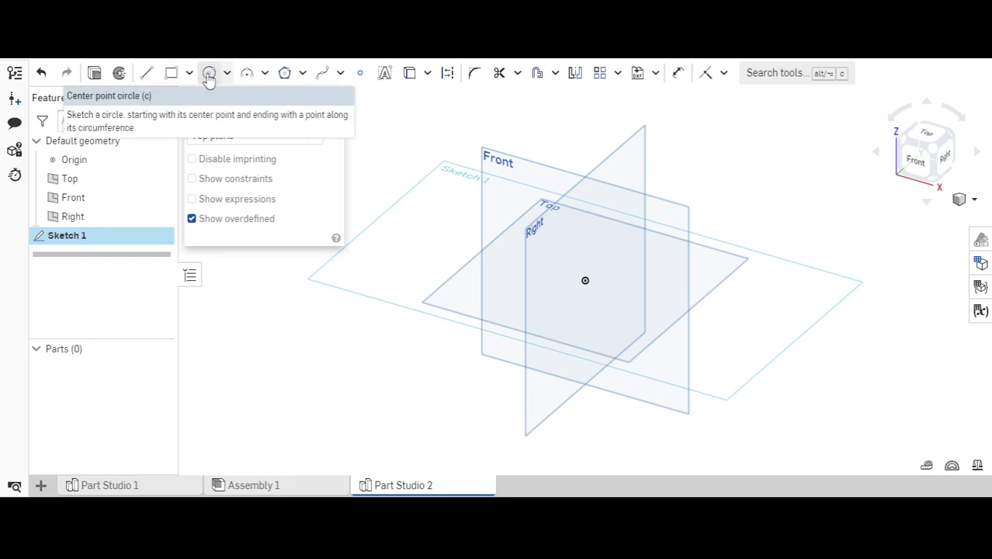
# Sketch a circle centred on the origin and dimension its diameter to 30 mm.
pyautogui.click(208, 74)
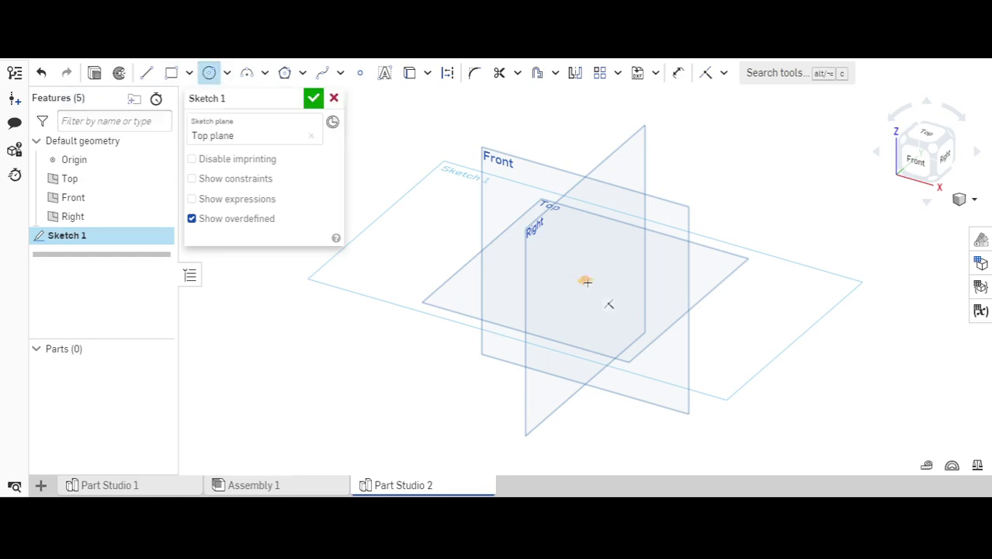
pyautogui.click(585, 280)
pyautogui.click(611, 280)
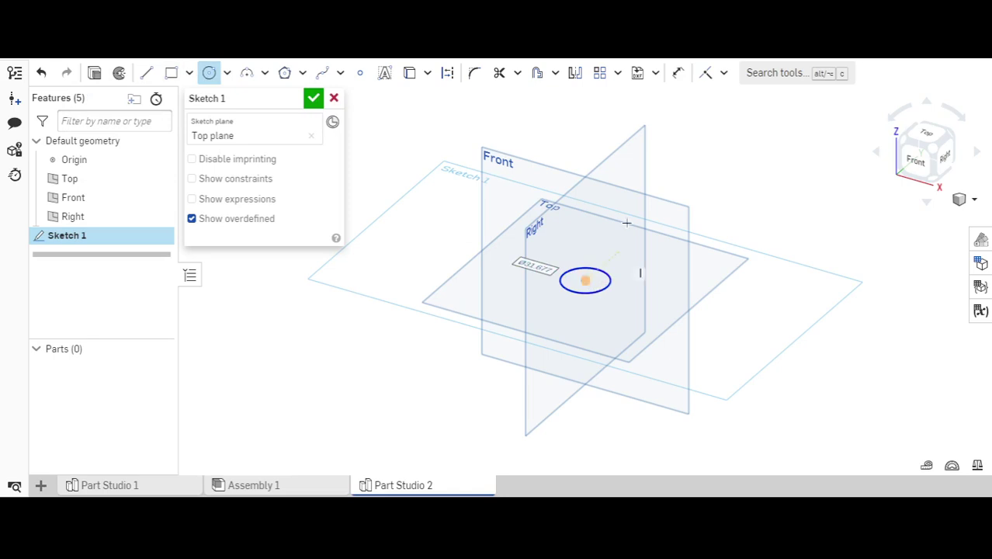
pyautogui.click(677, 72)
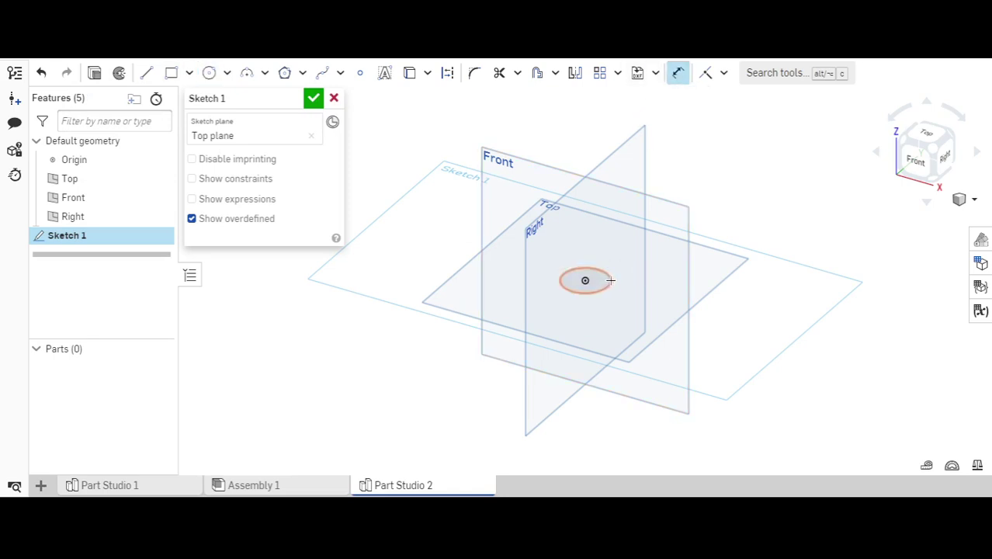
pyautogui.click(658, 283)
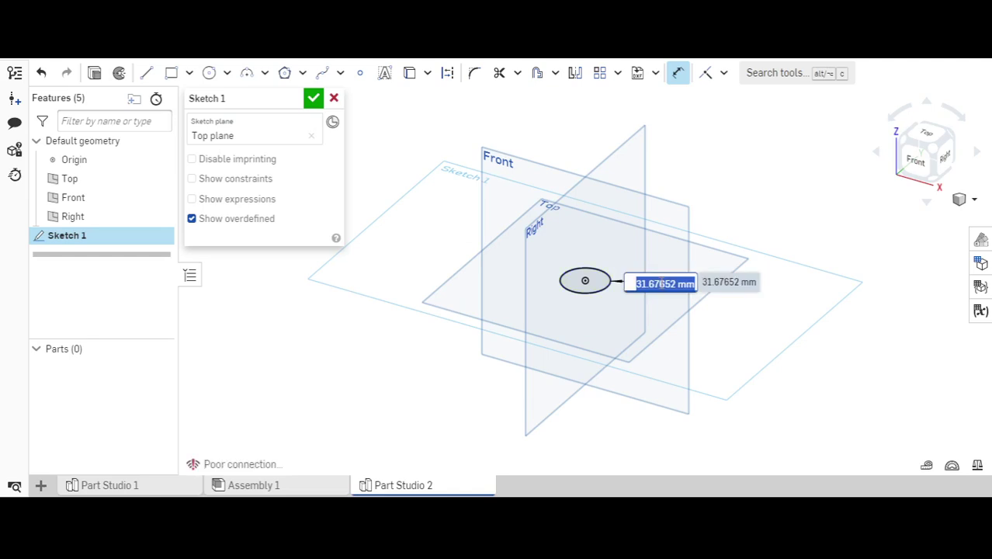
pyautogui.write('30')
pyautogui.press('Return')
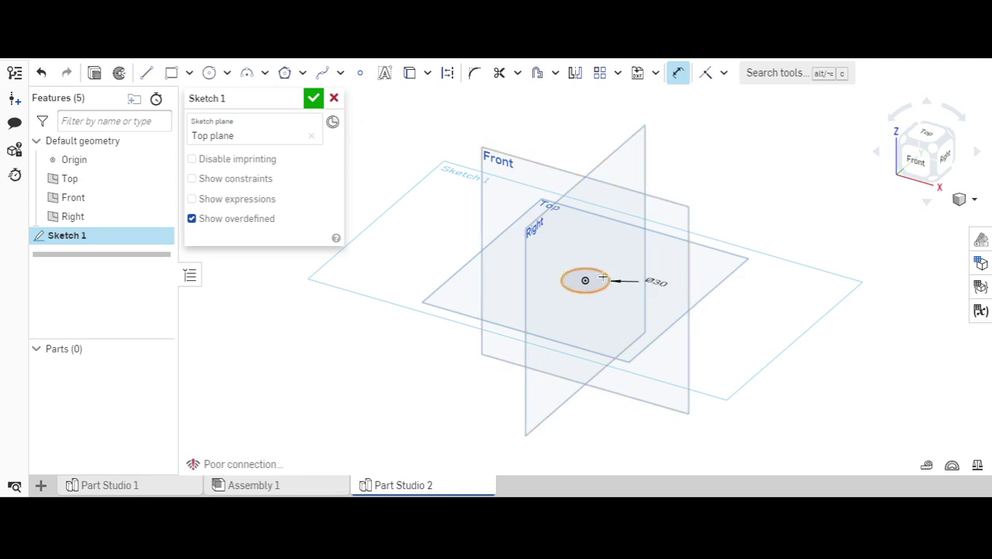
# Add a concentric inner circle with a diameter of 10 mm and finish the sketch.
pyautogui.scroll(4, 602, 278)
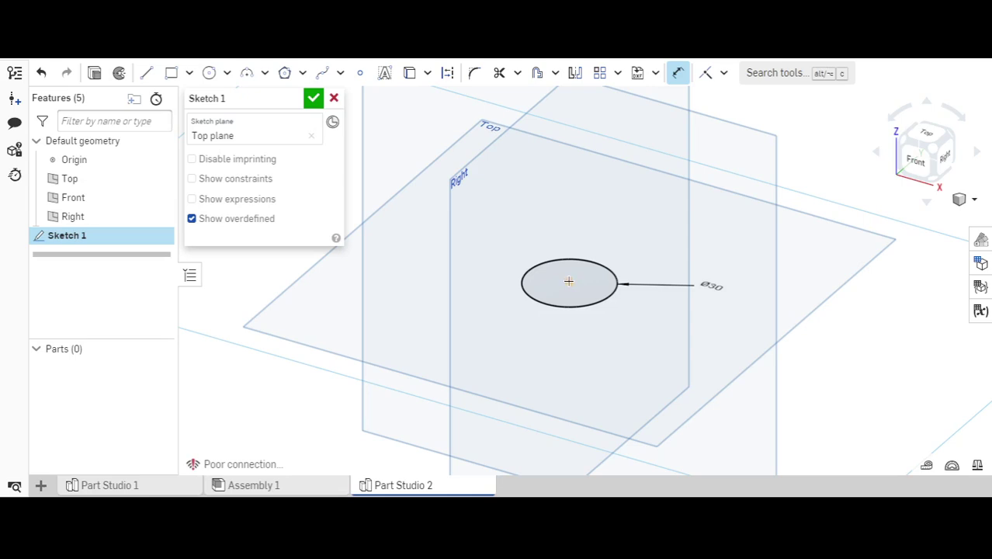
pyautogui.click(205, 77)
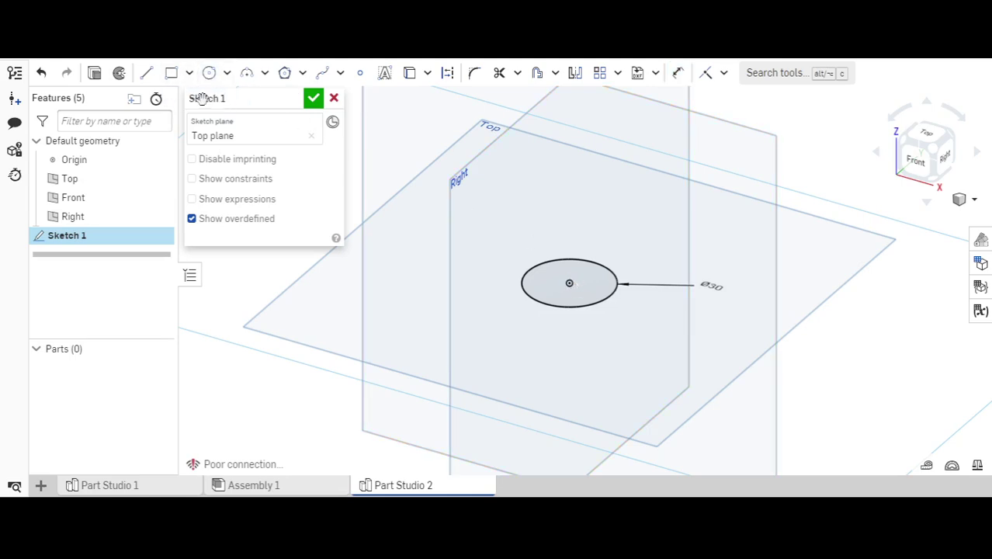
pyautogui.click(208, 77)
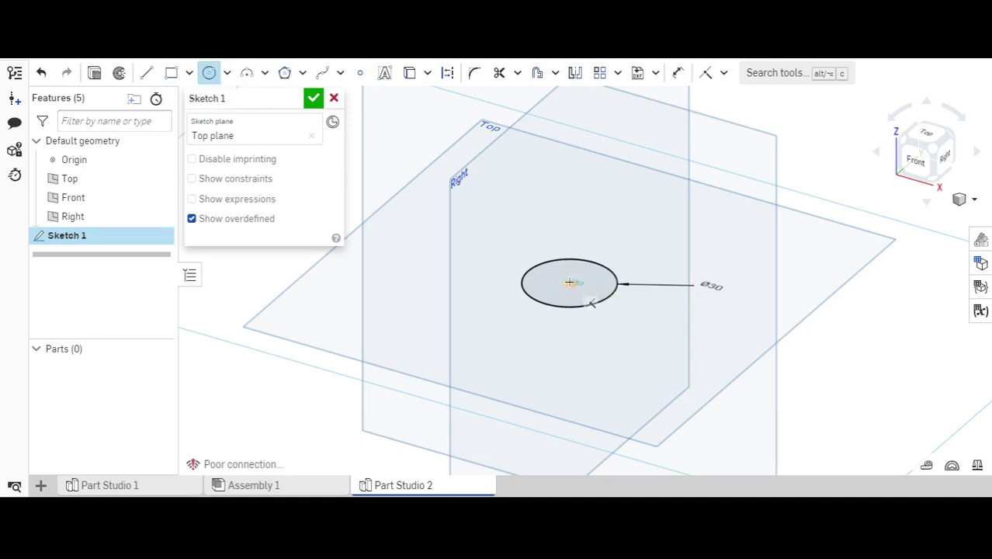
pyautogui.click(583, 288)
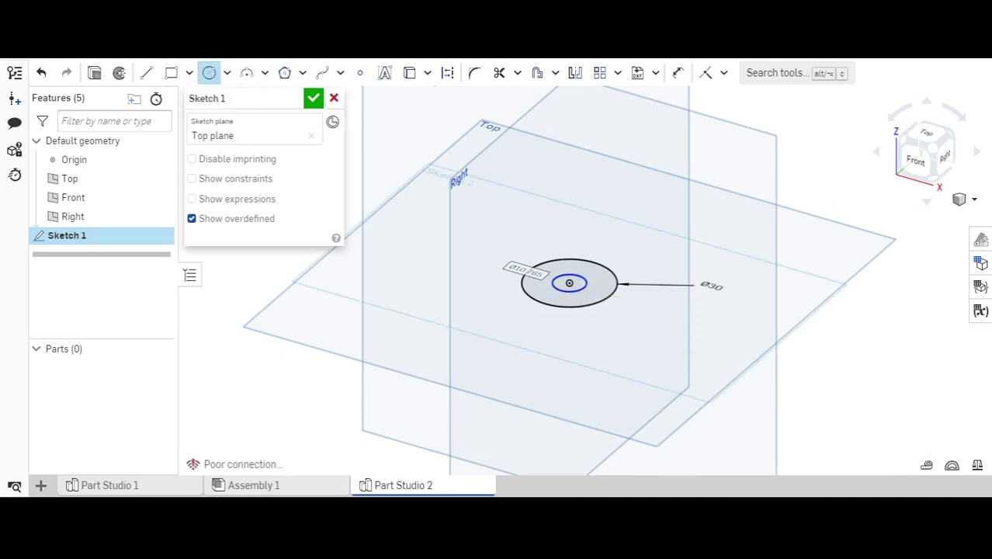
pyautogui.click(677, 75)
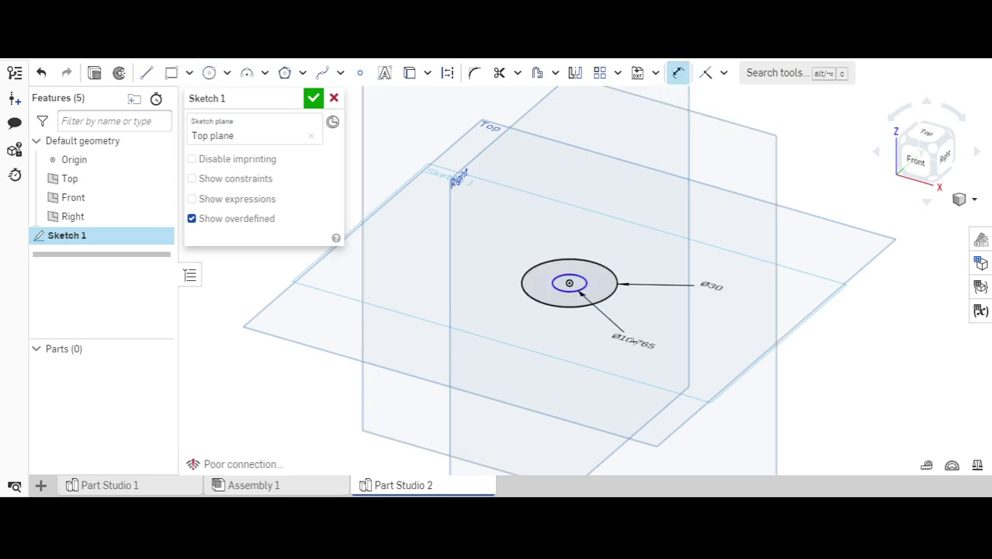
pyautogui.click(633, 342)
pyautogui.write('10')
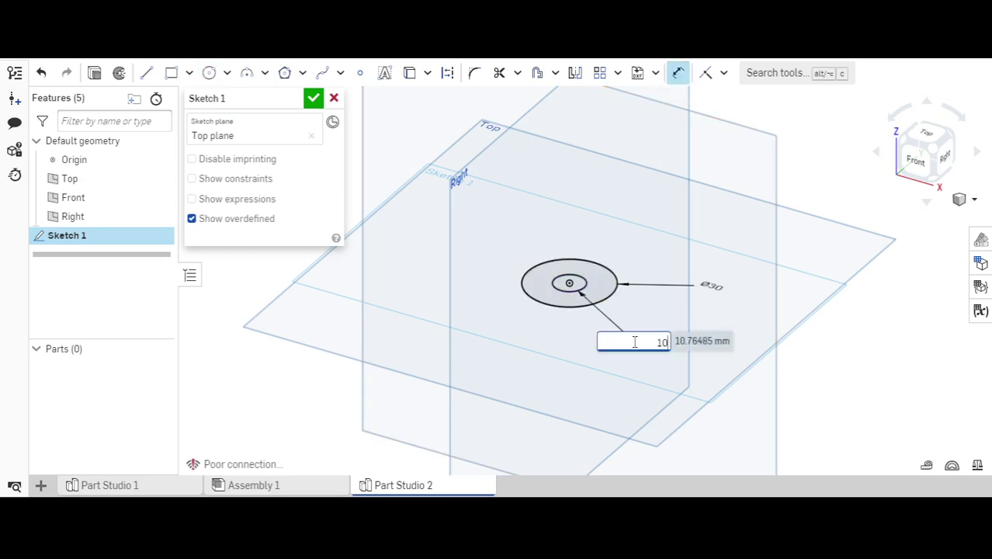
pyautogui.press('Return')
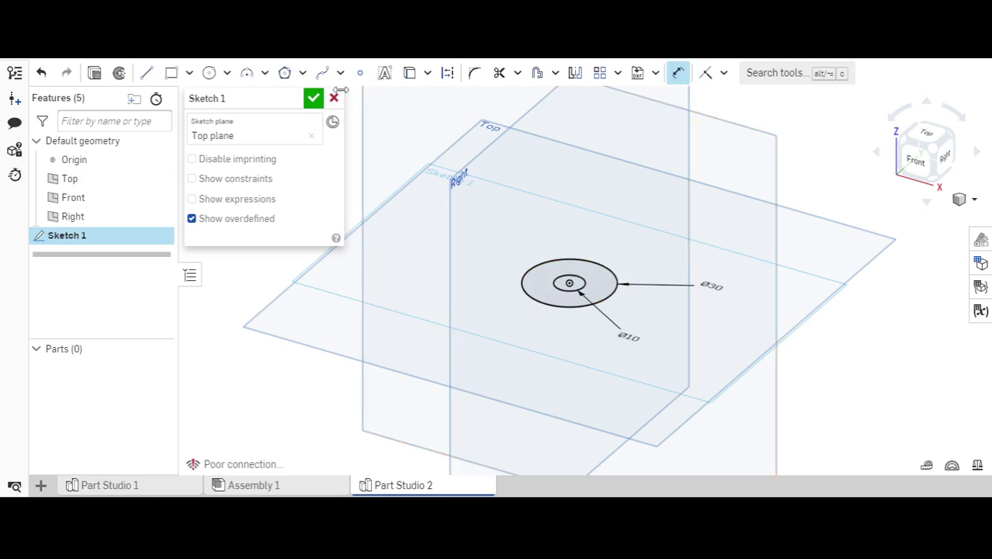
pyautogui.click(312, 98)
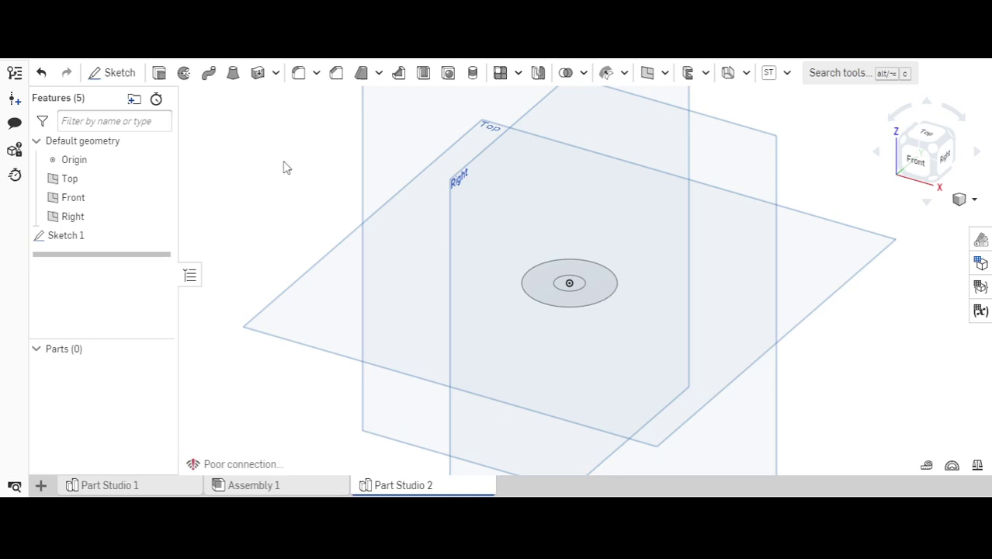
# Extrude the inner 10 mm circle symmetrically as a new solid with a depth of 70 mm.
pyautogui.click(158, 73)
pyautogui.click(577, 282)
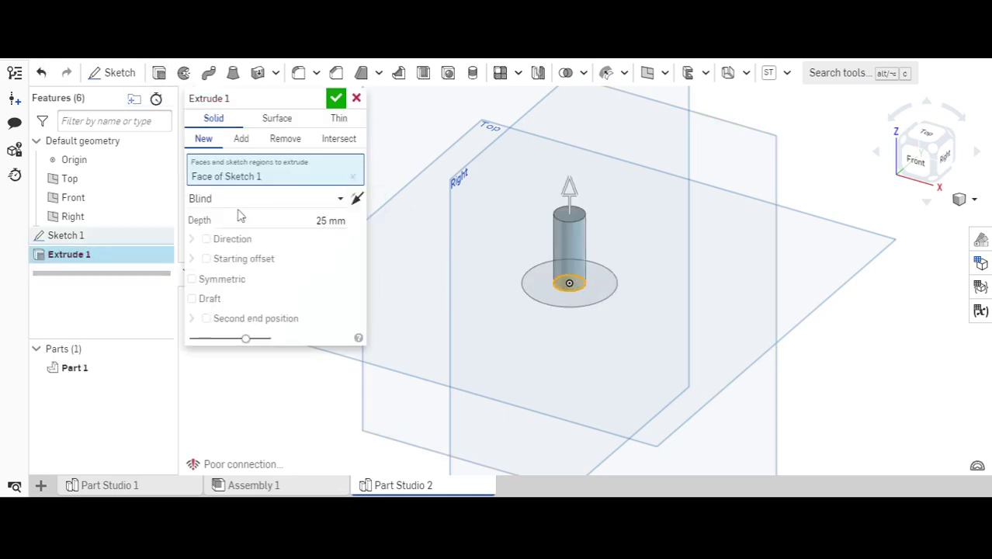
pyautogui.click(192, 278)
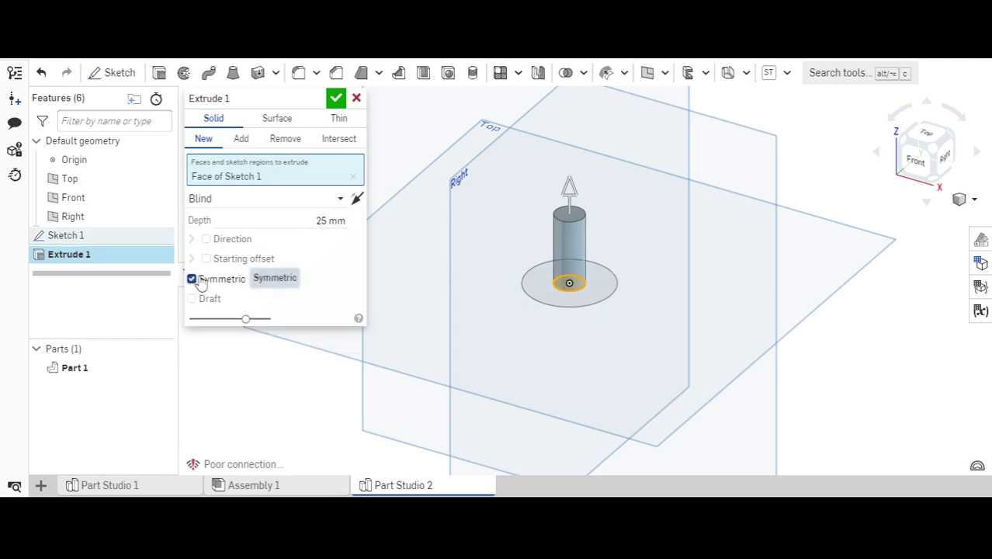
pyautogui.click(334, 222)
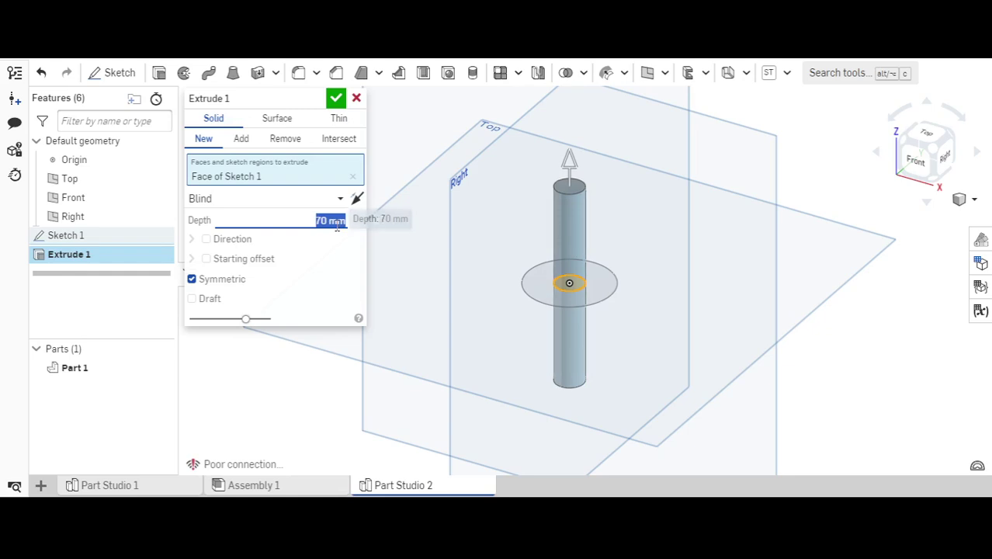
pyautogui.click(335, 97)
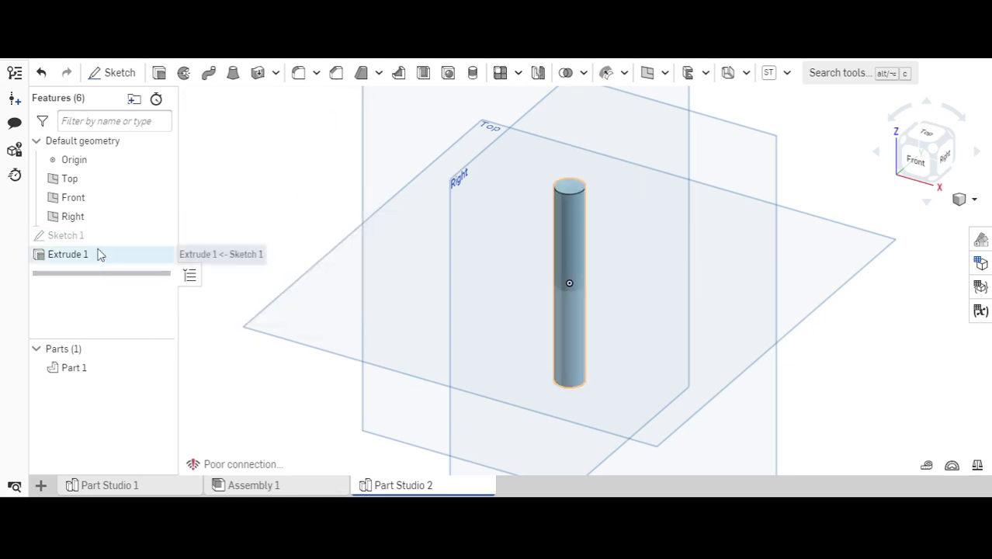
# Show Sketch 1, extrude its outer ring symmetrically 10 mm as an addition to the shaft, and hide the sketch again.
pyautogui.moveTo(88, 235)
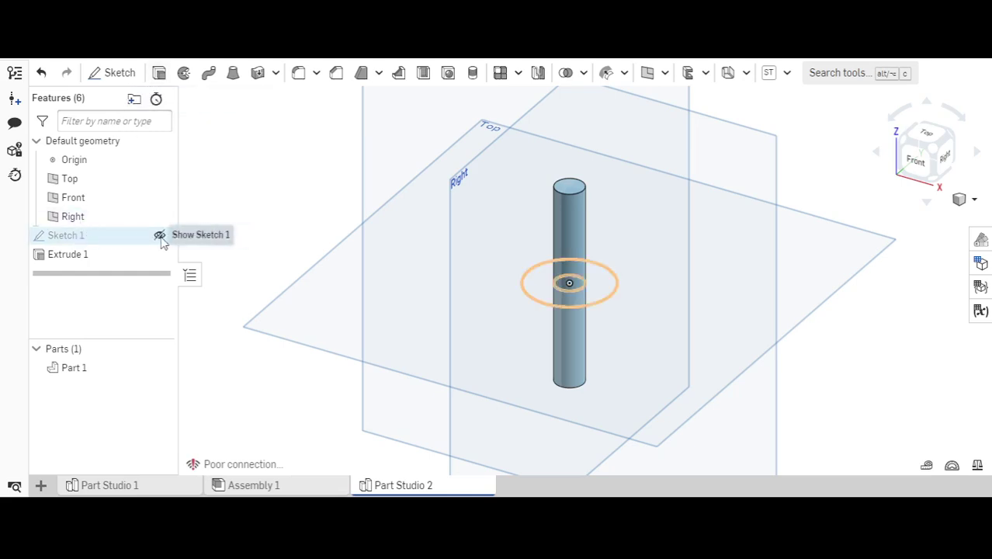
pyautogui.click(159, 236)
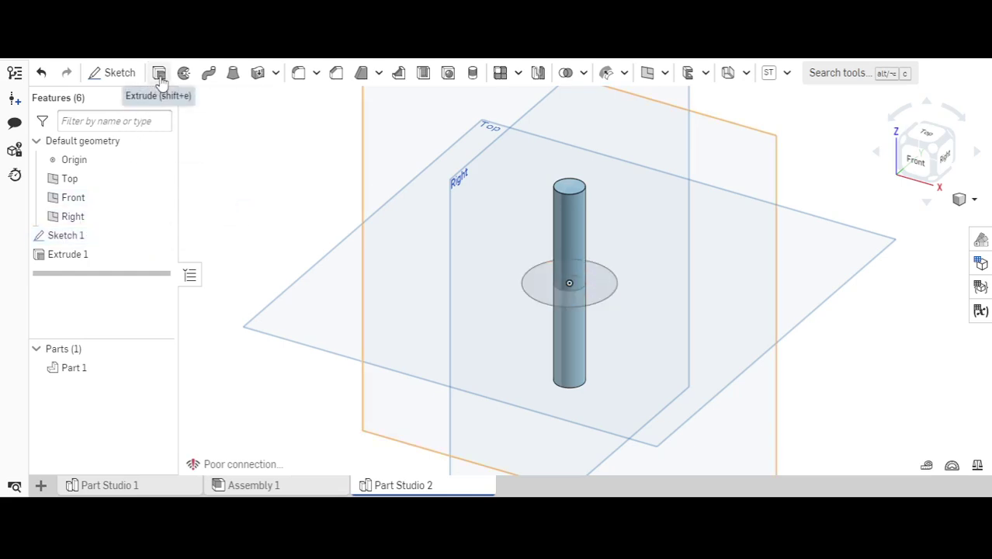
pyautogui.hotkey('shift', 'e')
pyautogui.click(598, 286)
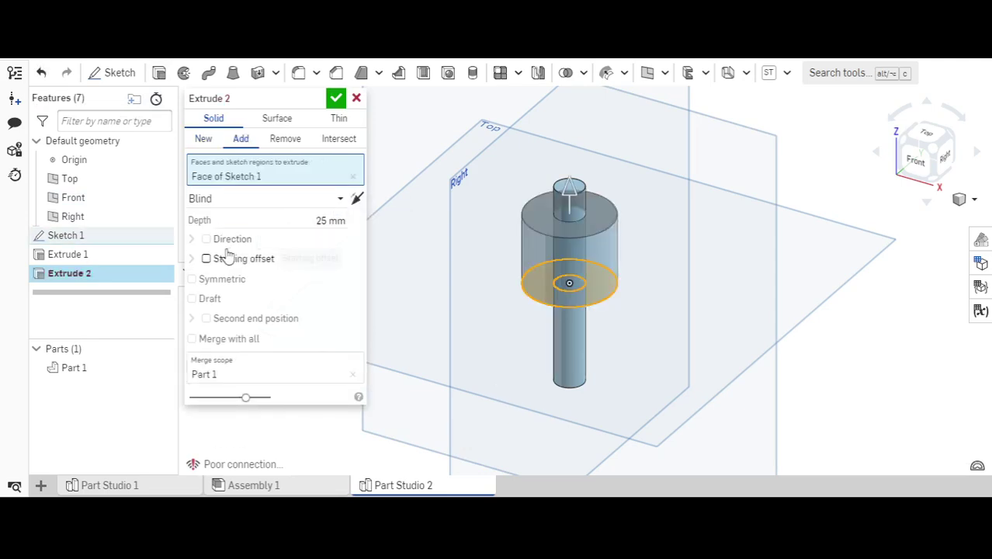
pyautogui.click(192, 278)
pyautogui.click(322, 221)
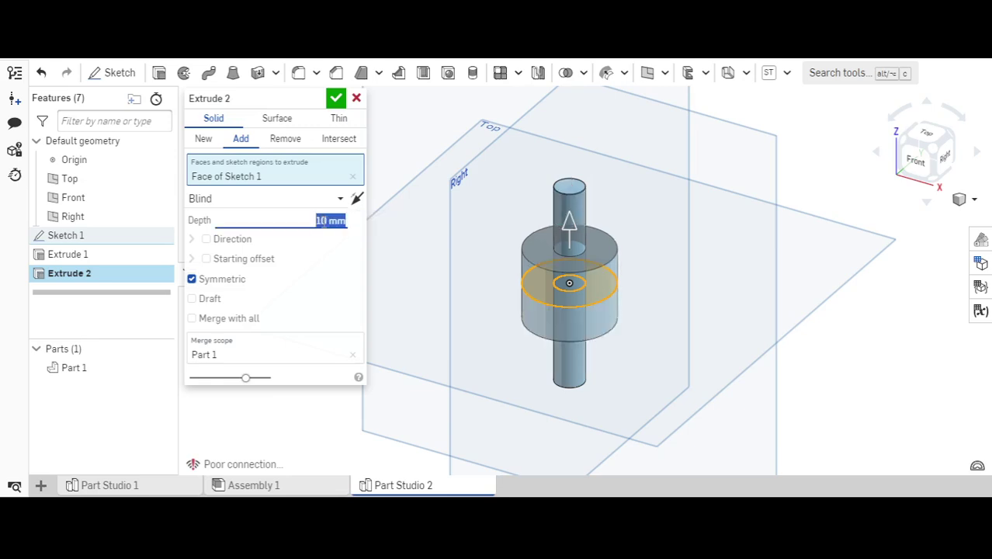
pyautogui.click(336, 98)
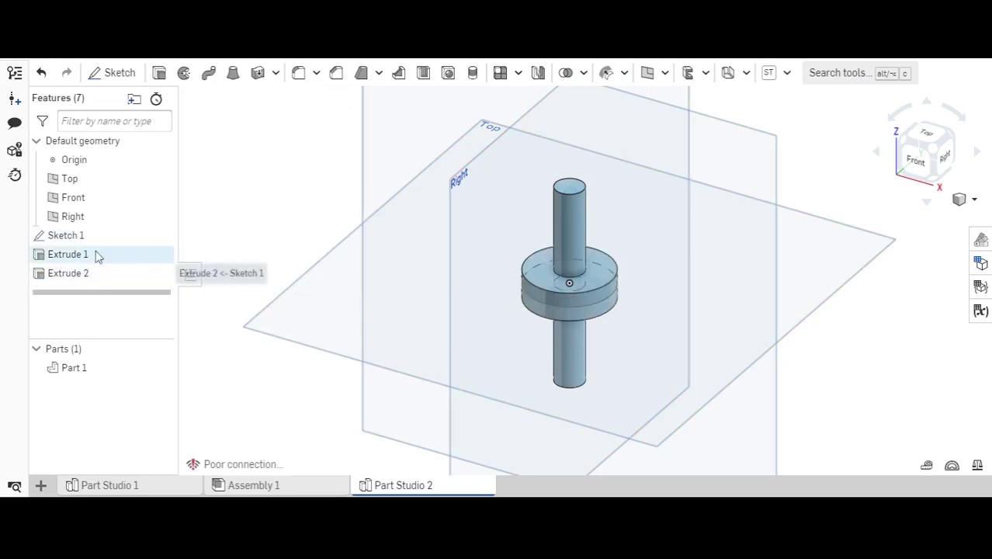
pyautogui.click(161, 235)
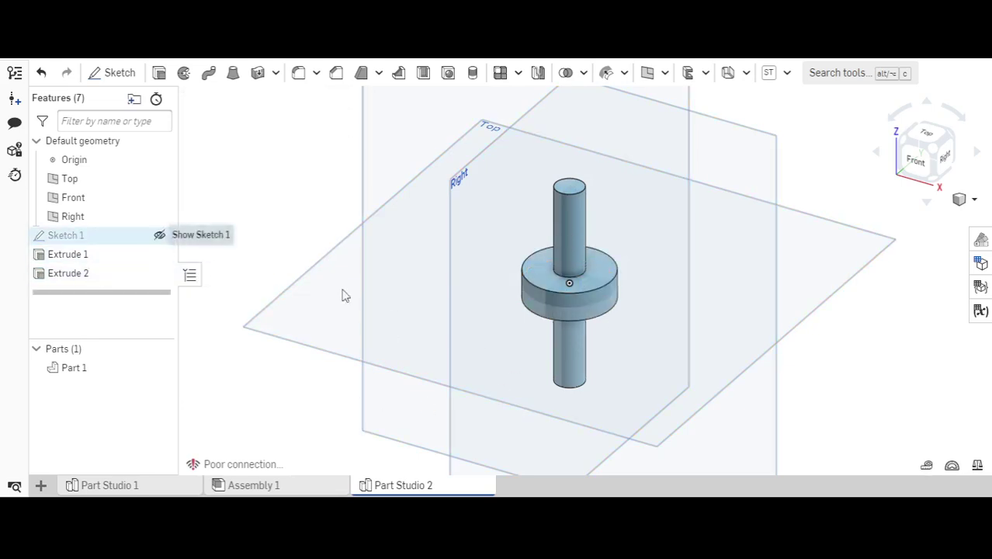
# Insert the flanged shaft from Part Studio 2 into Assembly 1, at the disc's front edge between the two front motors.
pyautogui.click(262, 485)
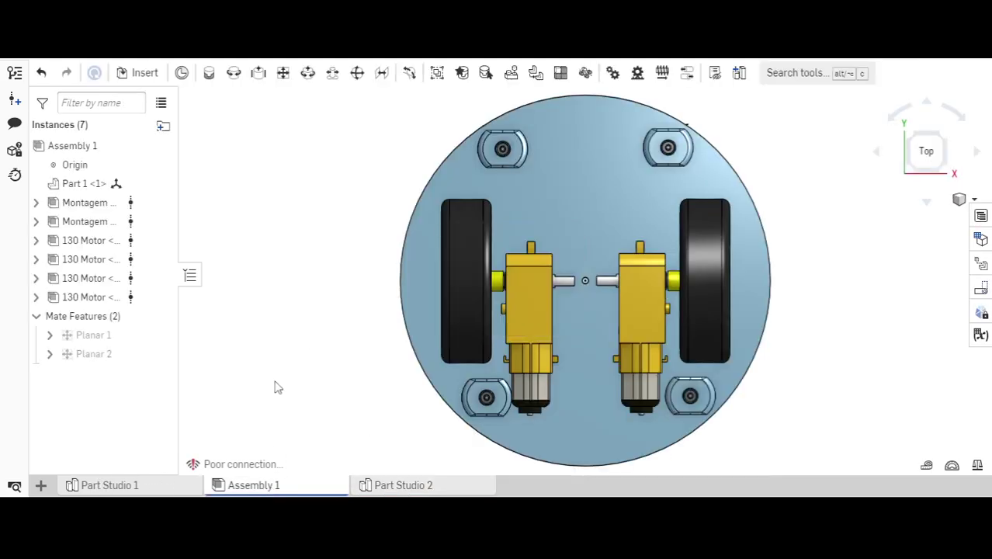
pyautogui.click(140, 72)
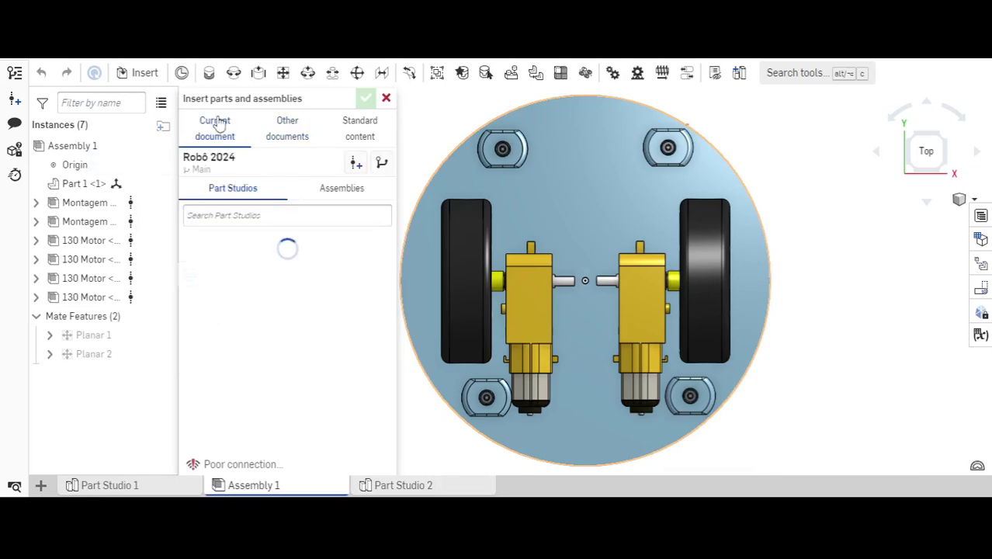
pyautogui.click(277, 312)
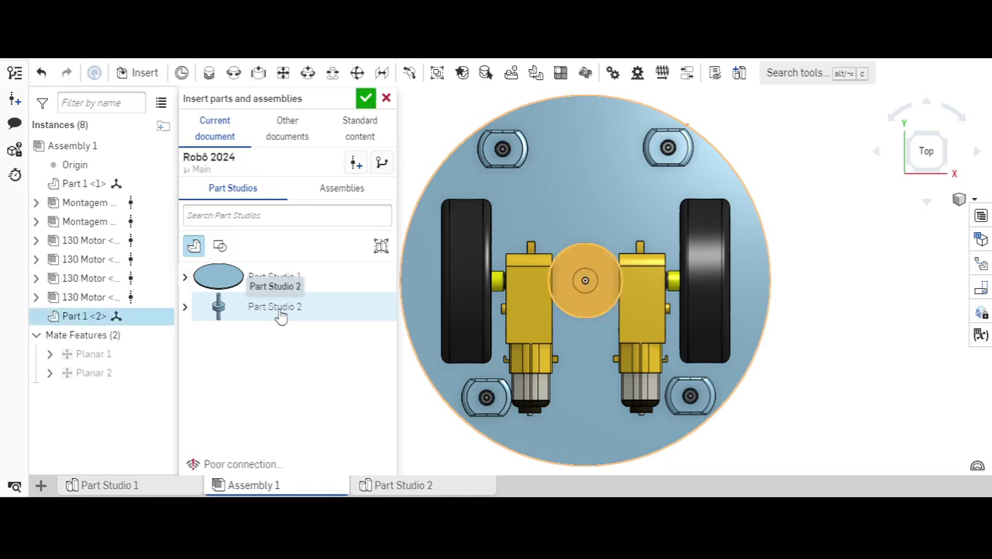
pyautogui.click(585, 125)
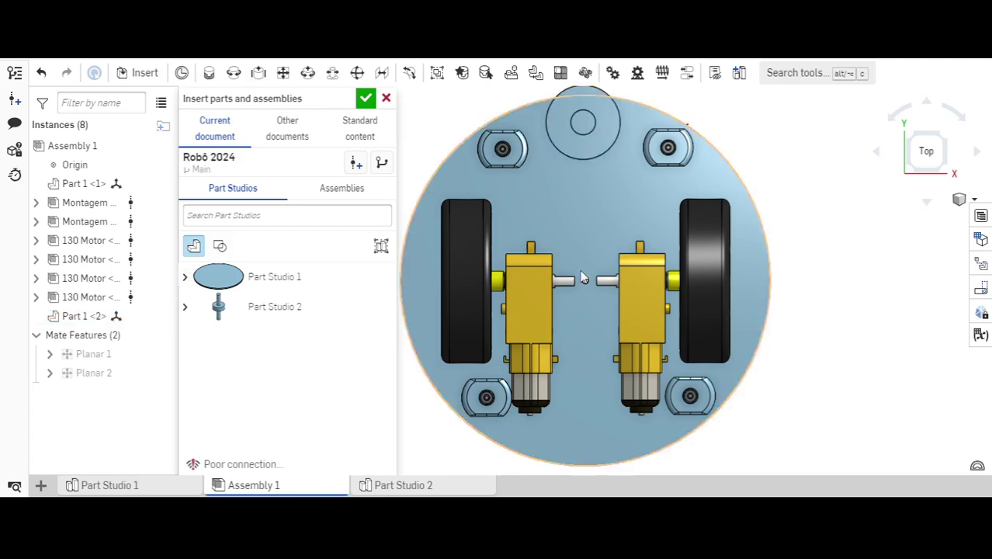
pyautogui.click(364, 100)
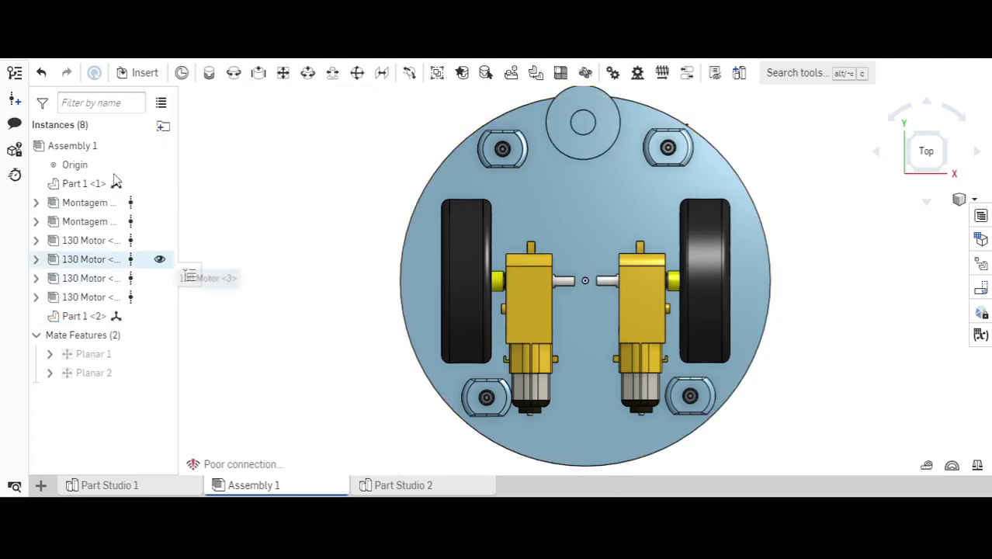
# Insert a second flanged shaft from Part Studio 2 at the disc's rear edge, between the two rear motors.
pyautogui.click(126, 72)
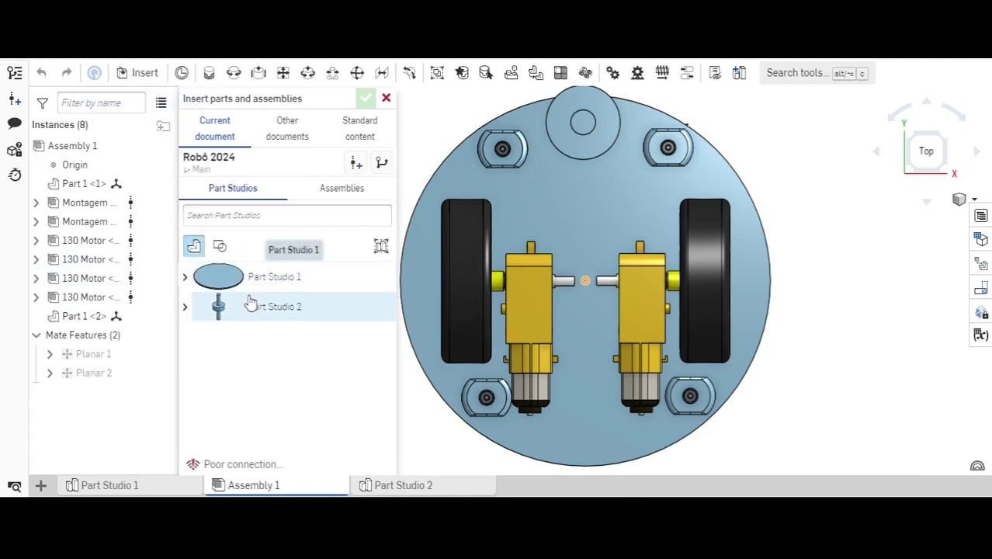
pyautogui.click(256, 307)
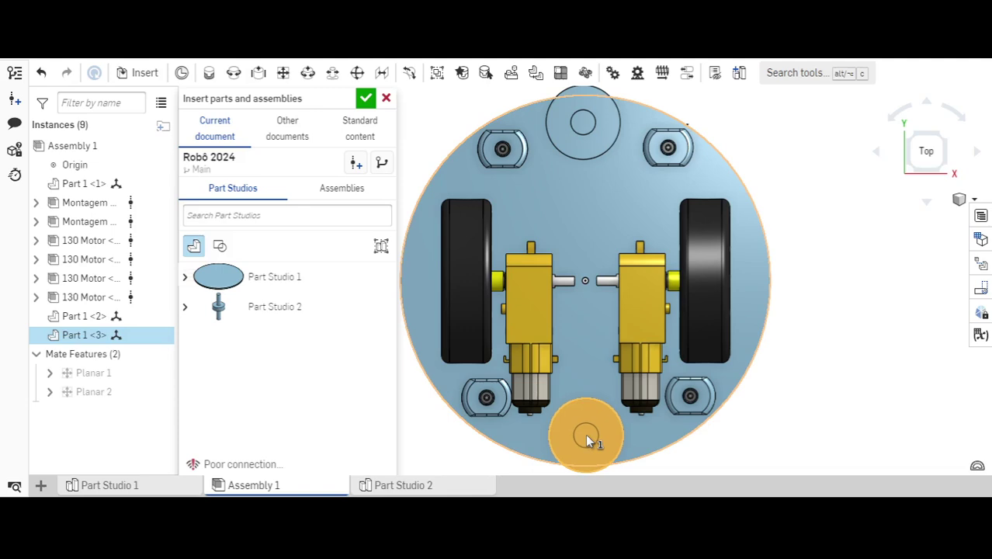
pyautogui.click(586, 438)
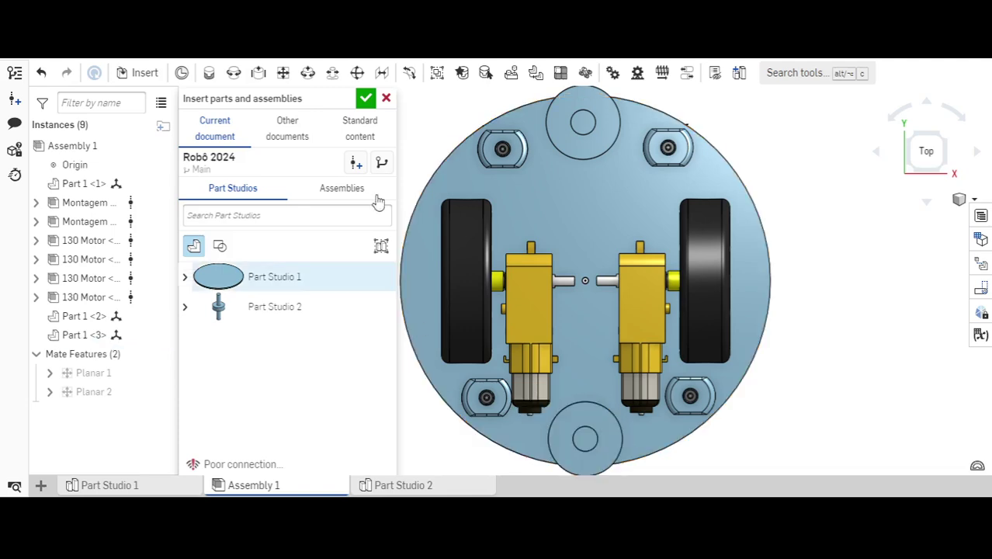
pyautogui.click(364, 98)
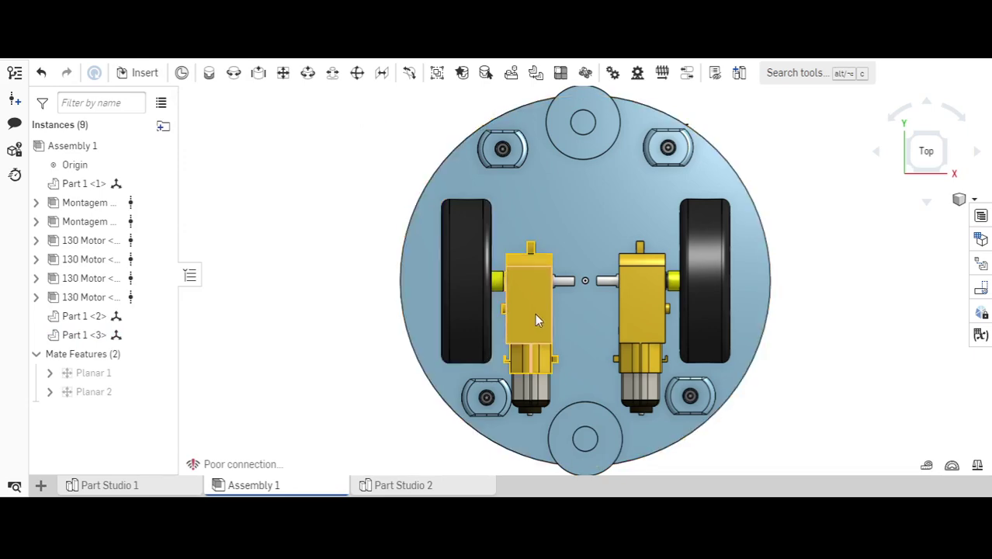
# Move both gearmotor-and-wheel assemblies slightly toward the disc's front edge and closer together, so their inner shafts meet near the disc's centre.
pyautogui.scroll(-3, 463, 266)
pyautogui.moveTo(309, 265); pyautogui.dragTo(584, 333, button='right')
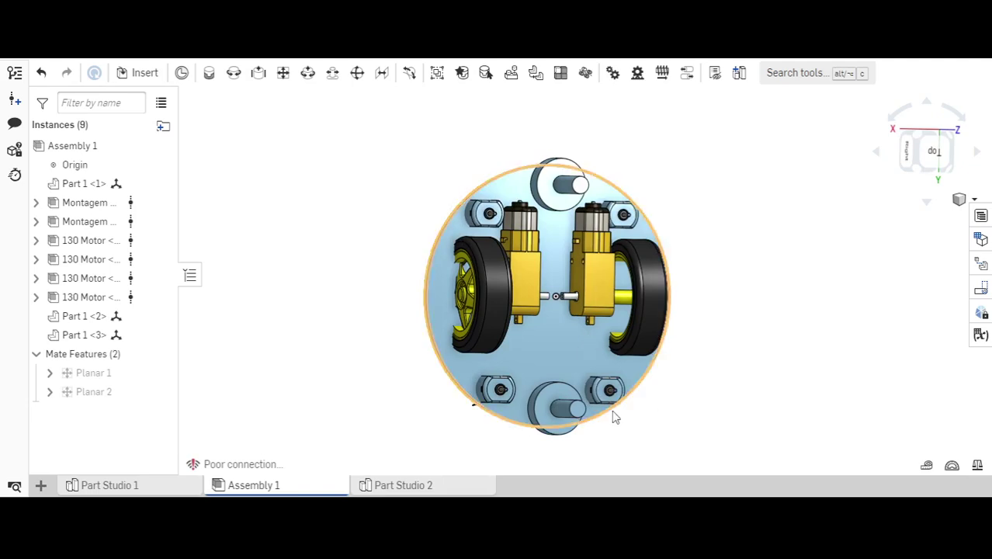
pyautogui.hotkey('shift', '5')
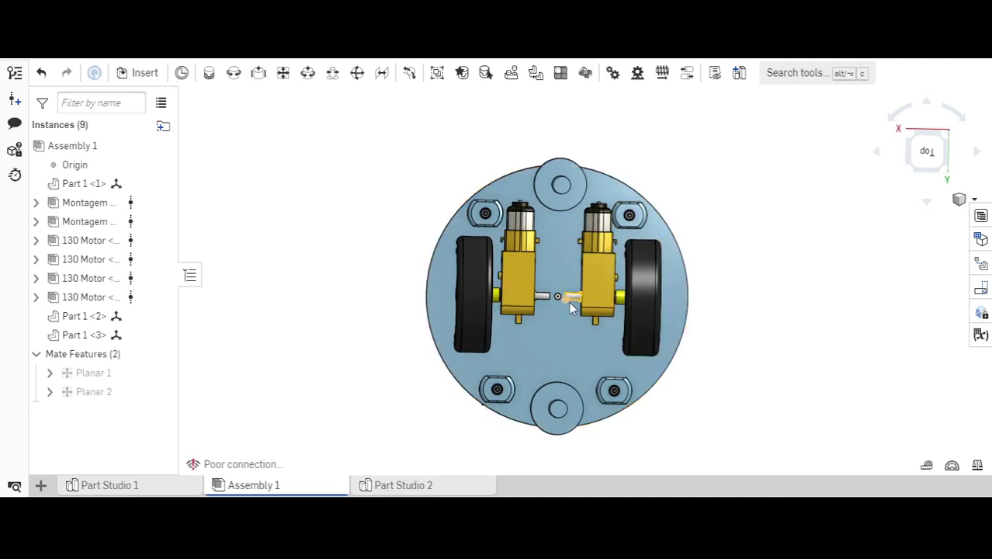
pyautogui.scroll(3, 571, 309)
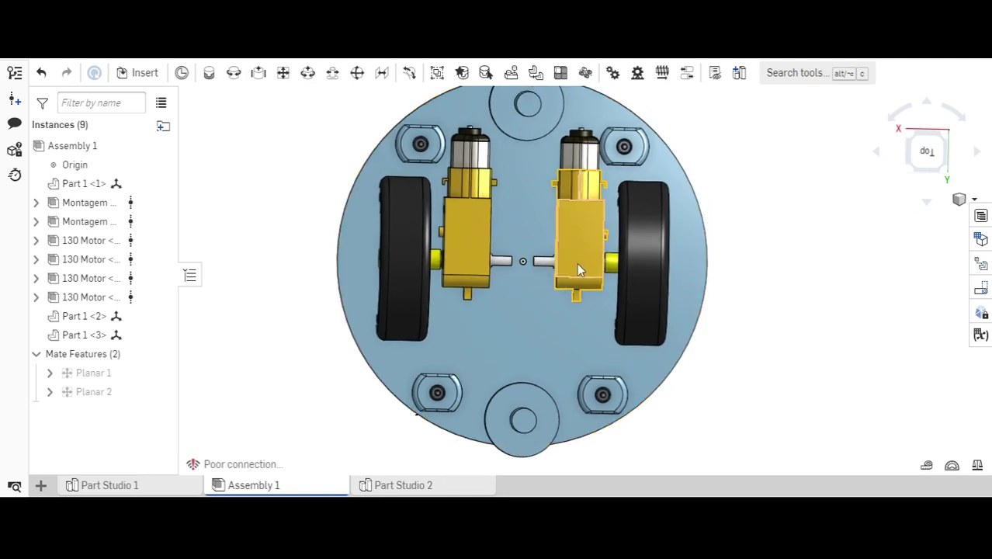
pyautogui.moveTo(577, 263); pyautogui.dragTo(571, 271)
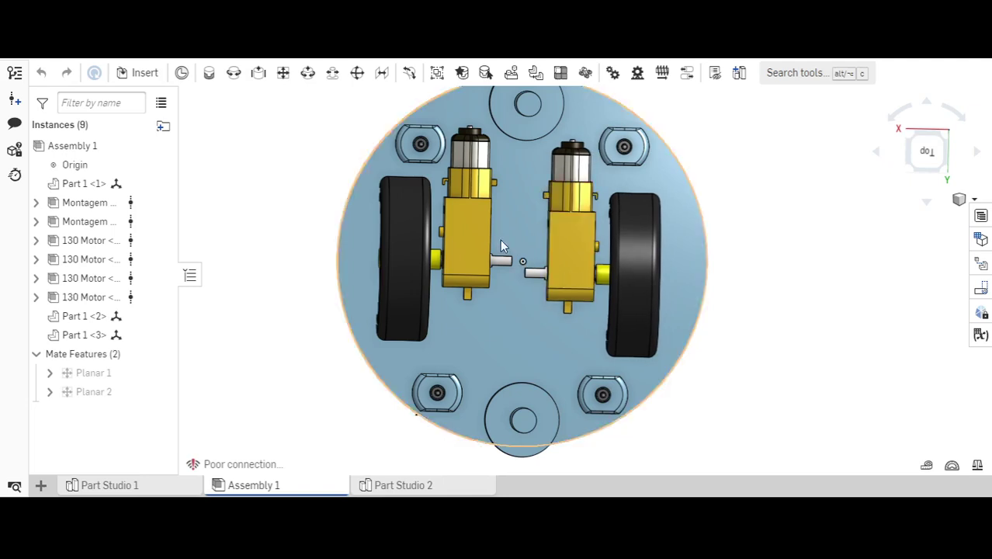
pyautogui.moveTo(479, 250)
pyautogui.mouseDown()
pyautogui.moveTo(479, 260)
pyautogui.moveTo(484, 253)
pyautogui.mouseUp()
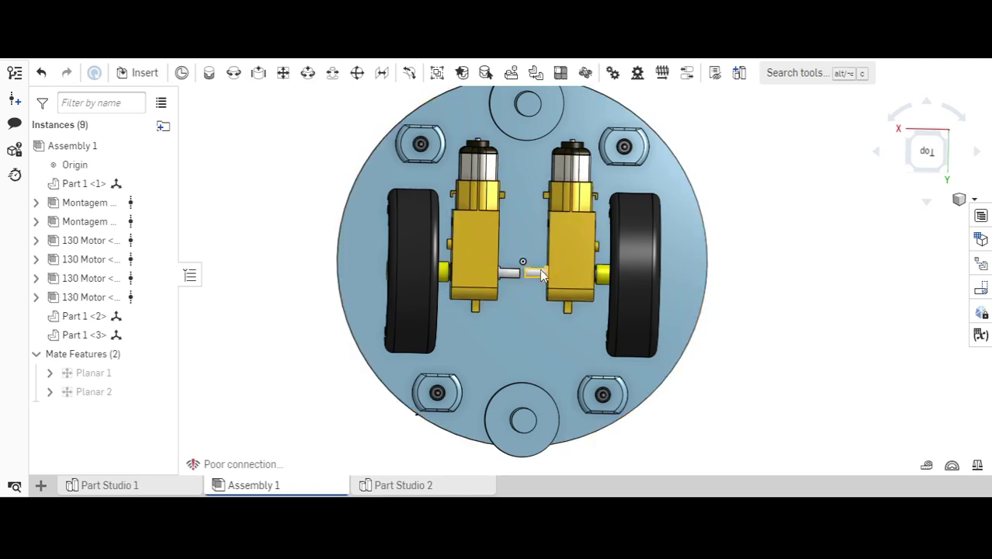
pyautogui.moveTo(564, 268); pyautogui.dragTo(548, 270)
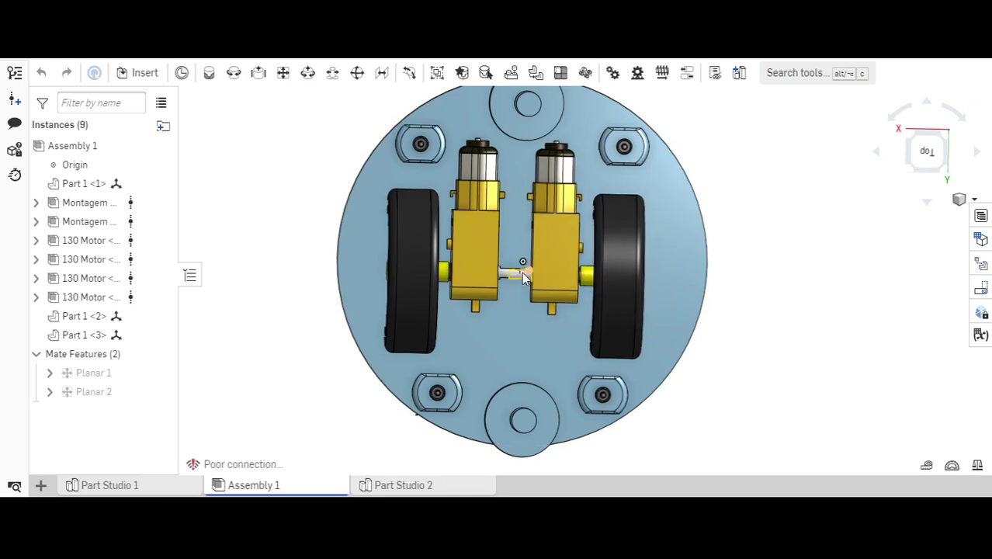
pyautogui.moveTo(483, 270); pyautogui.dragTo(497, 272)
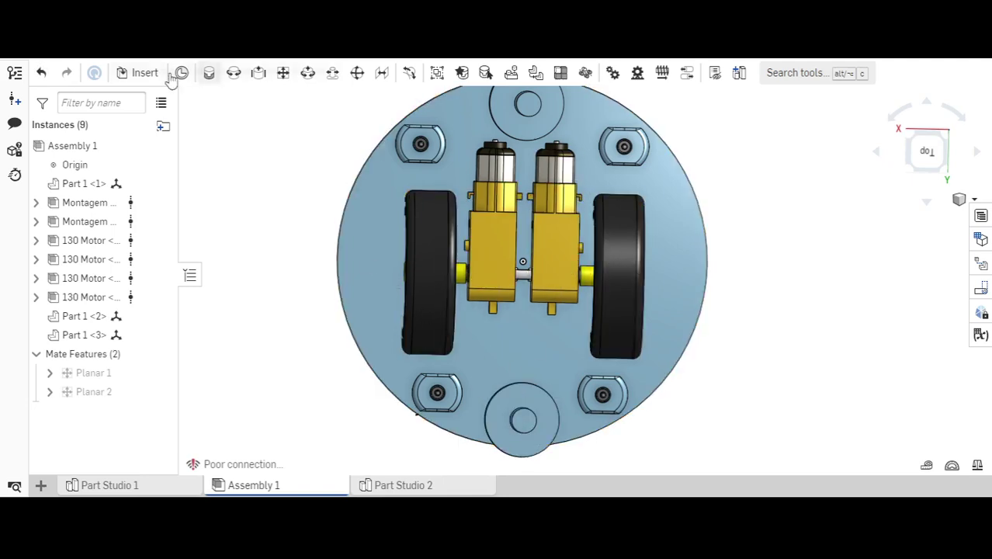
# Insert two more flanged shafts from Part Studio 2, one at each side edge of the disc beside the wheels.
pyautogui.click(142, 74)
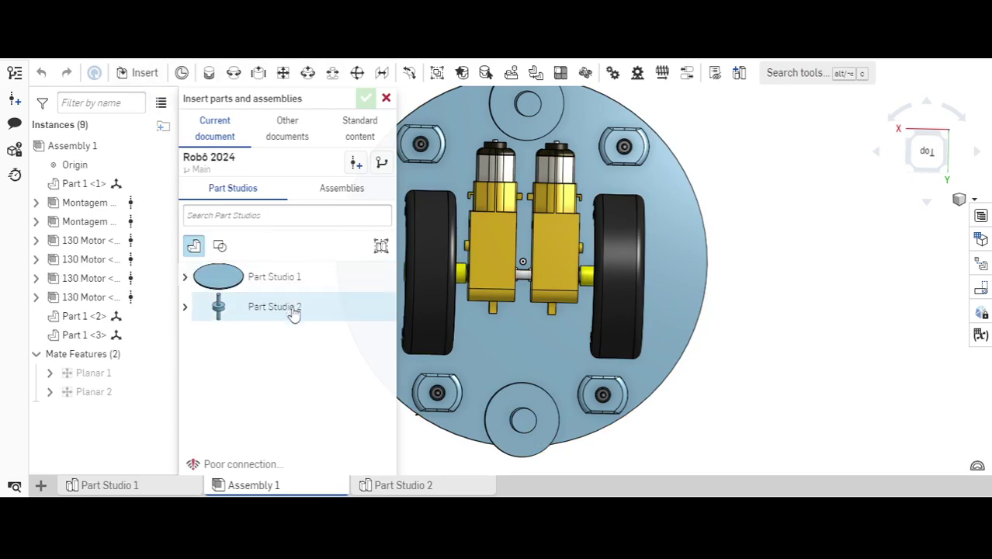
pyautogui.click(291, 307)
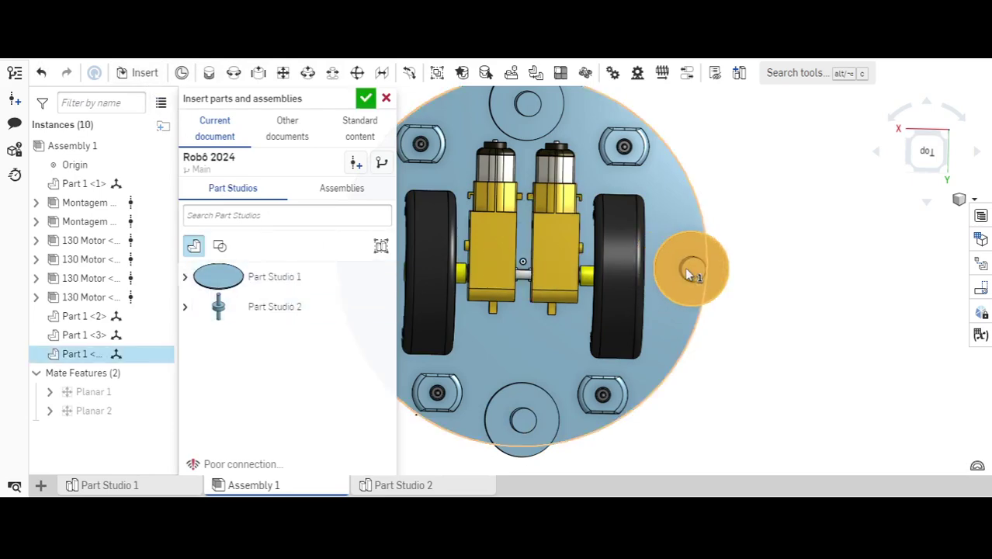
pyautogui.click(686, 274)
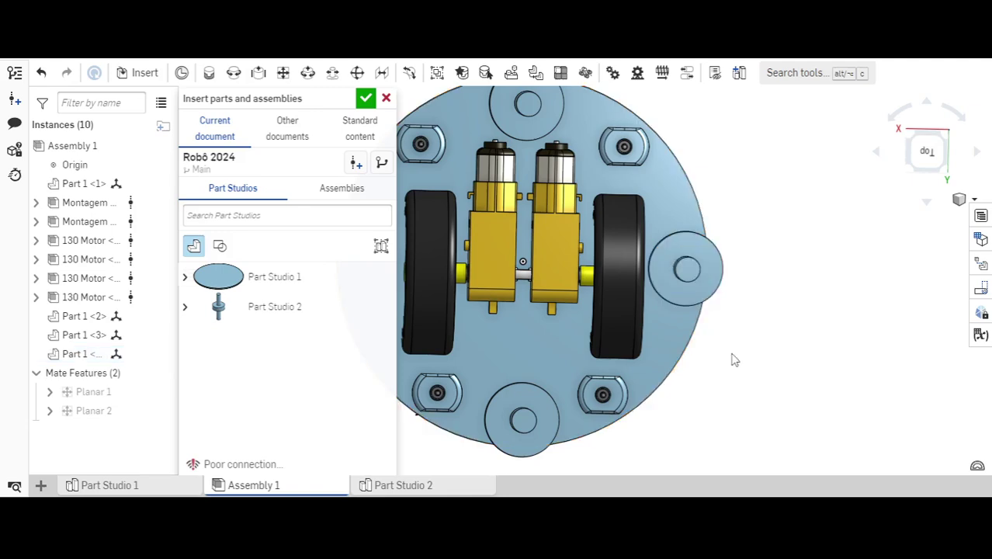
pyautogui.press('f')
pyautogui.click(286, 308)
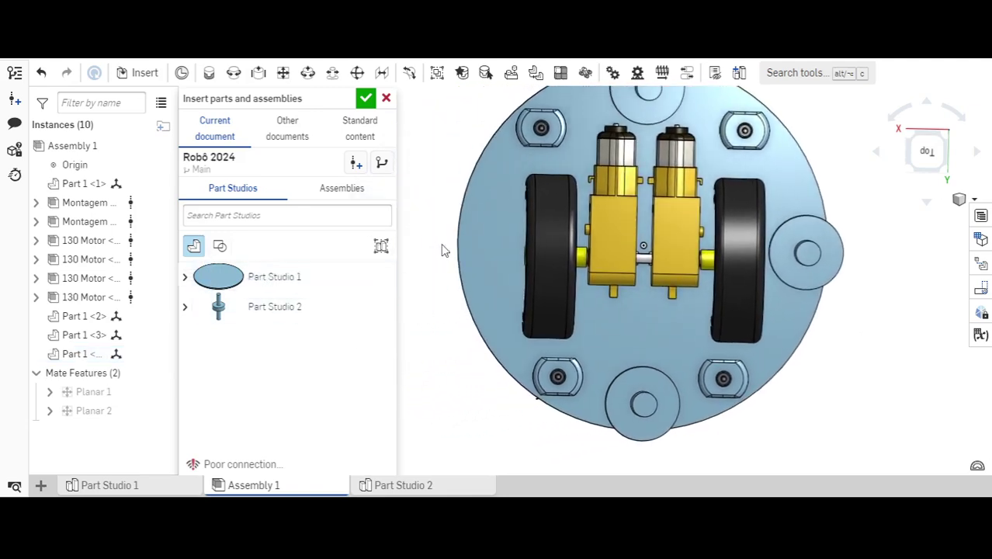
pyautogui.click(482, 253)
pyautogui.click(366, 99)
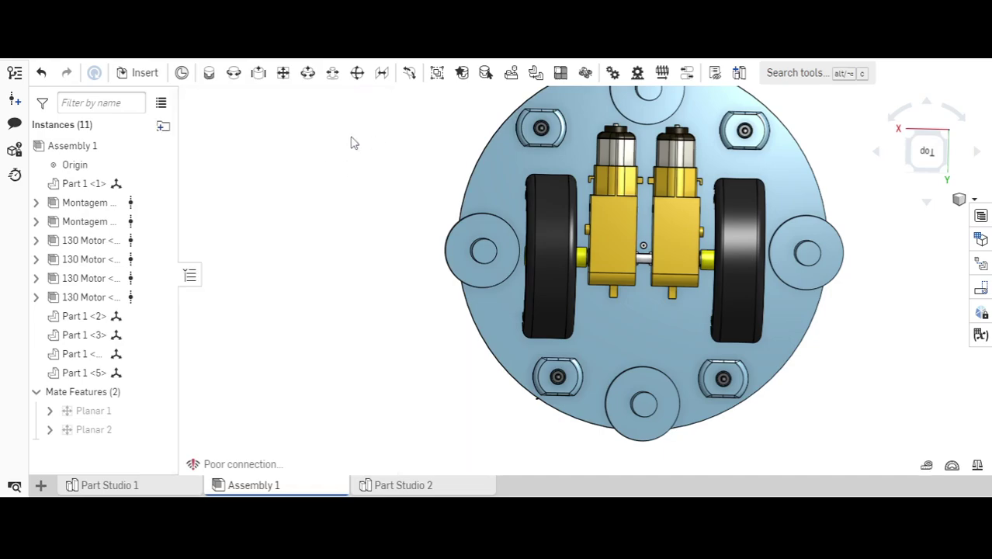
pyautogui.moveTo(351, 142); pyautogui.dragTo(321, 184, button='right')
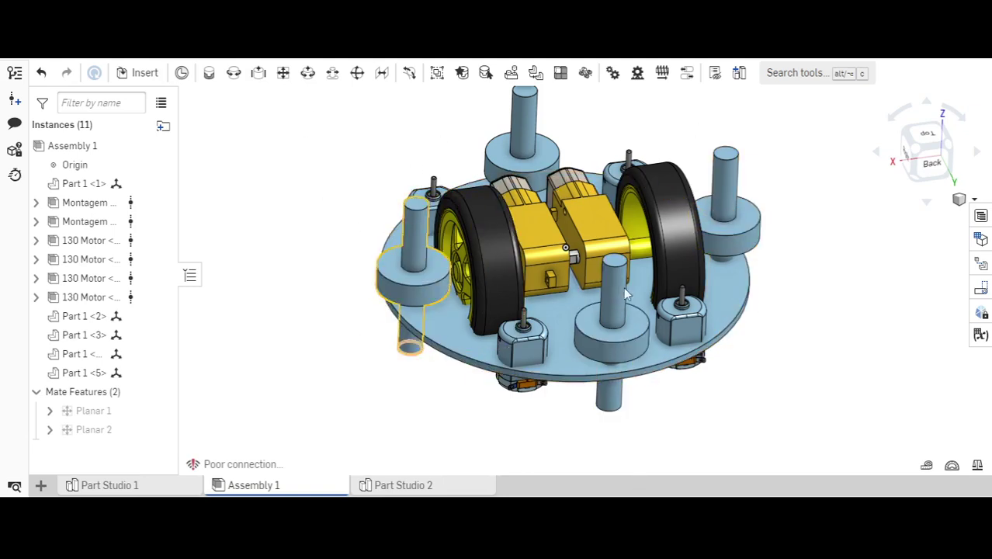
pyautogui.click(613, 310)
pyautogui.moveTo(613, 239); pyautogui.dragTo(555, 190, button='right')
pyautogui.moveTo(495, 194); pyautogui.dragTo(412, 190, button='right')
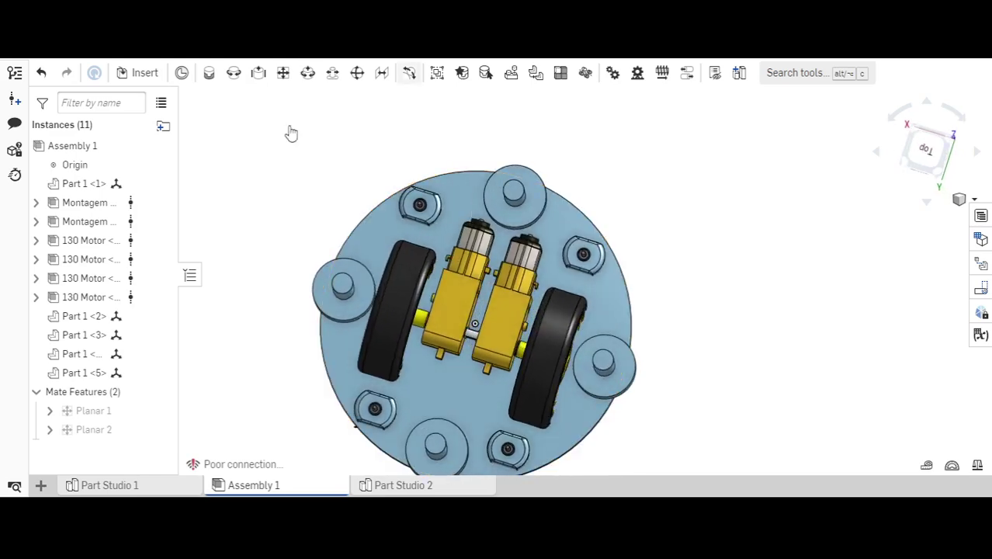
pyautogui.moveTo(602, 353); pyautogui.dragTo(675, 295, button='right')
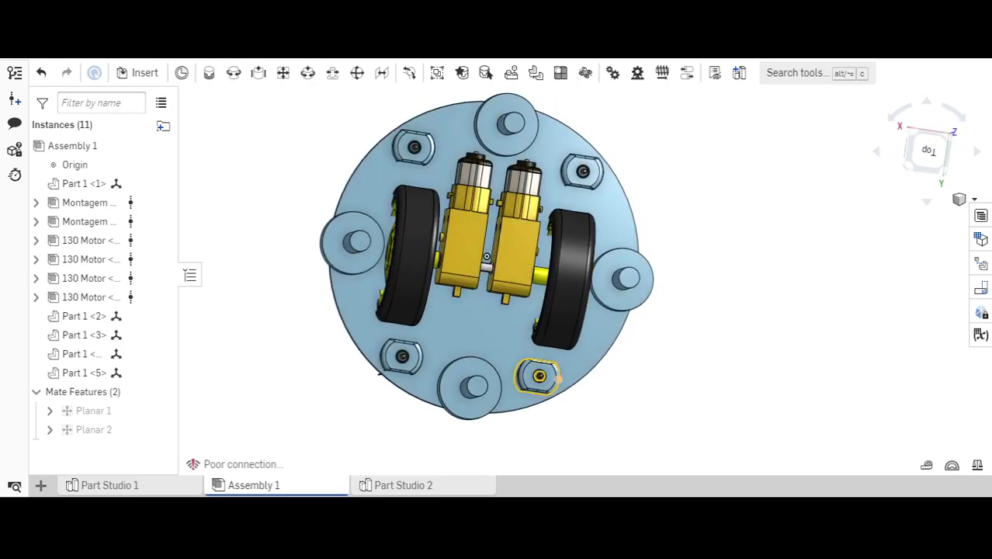
# Create a new Part Studio in the document and rename it "anel".
pyautogui.click(41, 485)
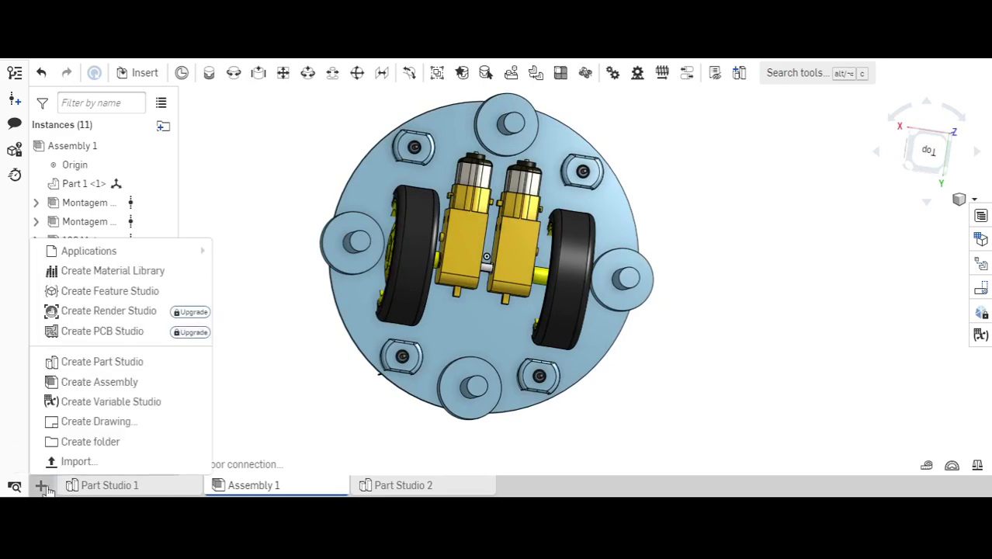
pyautogui.click(123, 362)
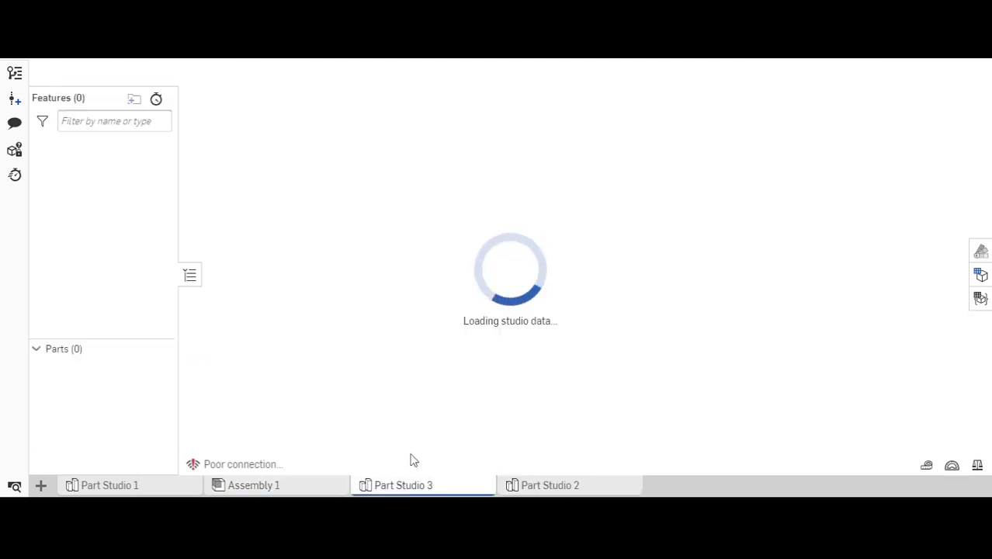
pyautogui.moveTo(514, 487)
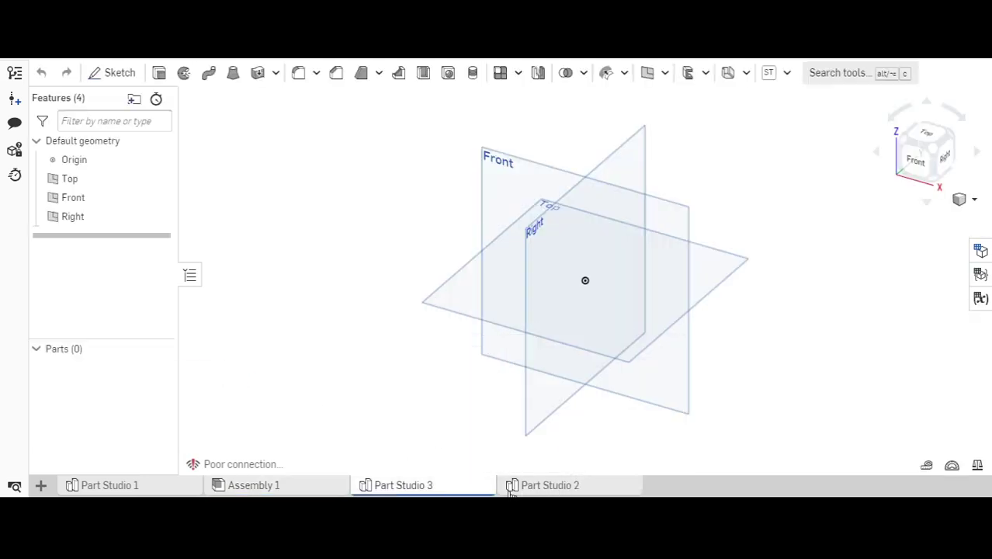
pyautogui.rightClick(440, 487)
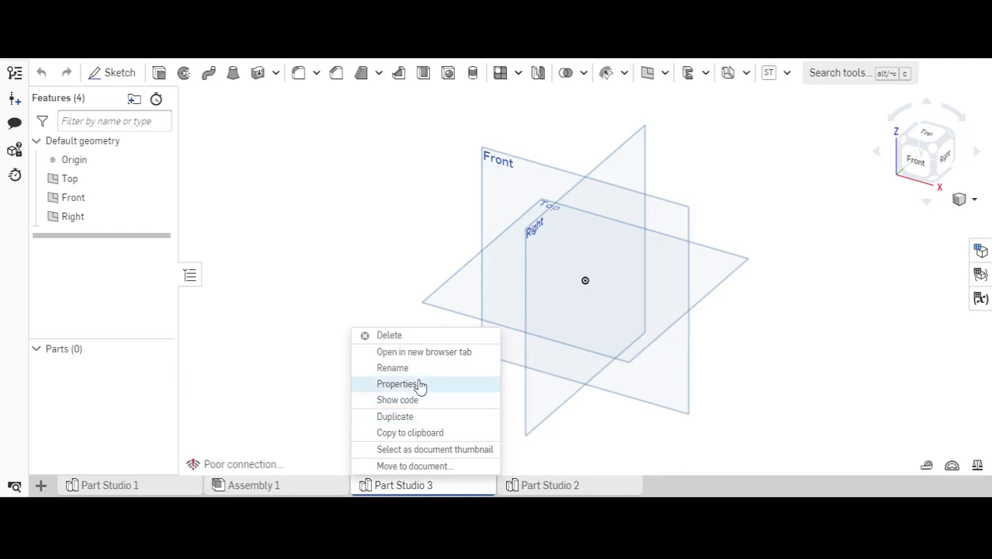
pyautogui.click(392, 368)
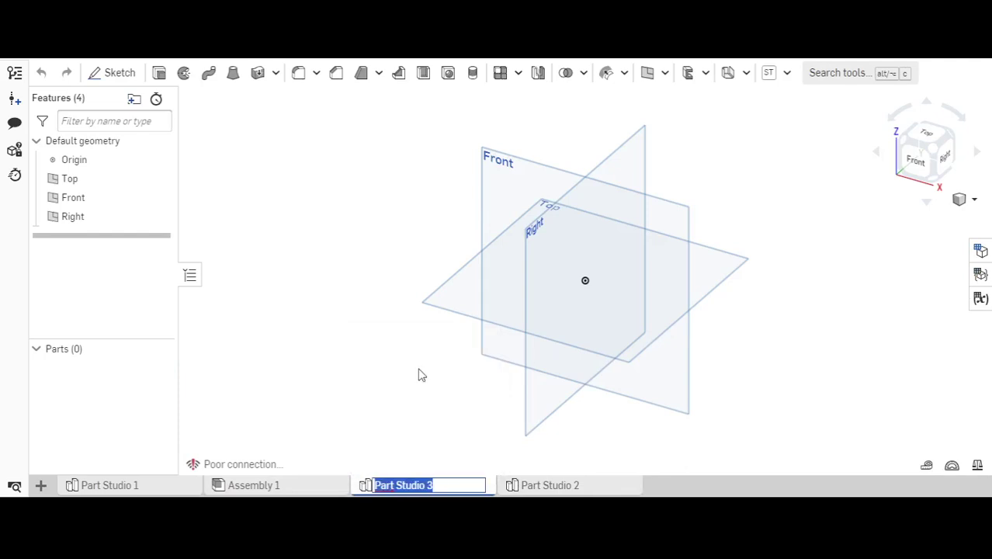
pyautogui.write('anel')
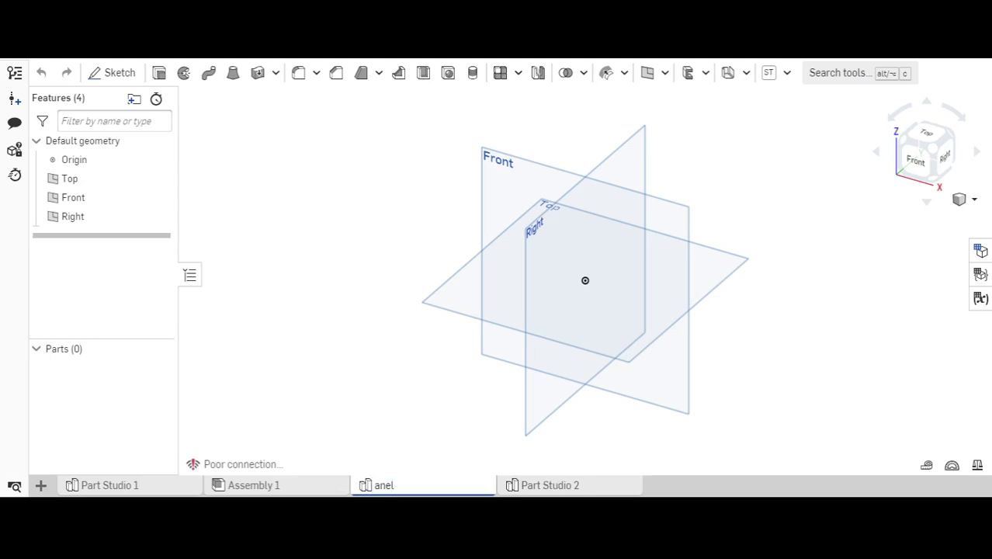
# Rename Part Studio 2 as "rolamentos".
pyautogui.rightClick(558, 489)
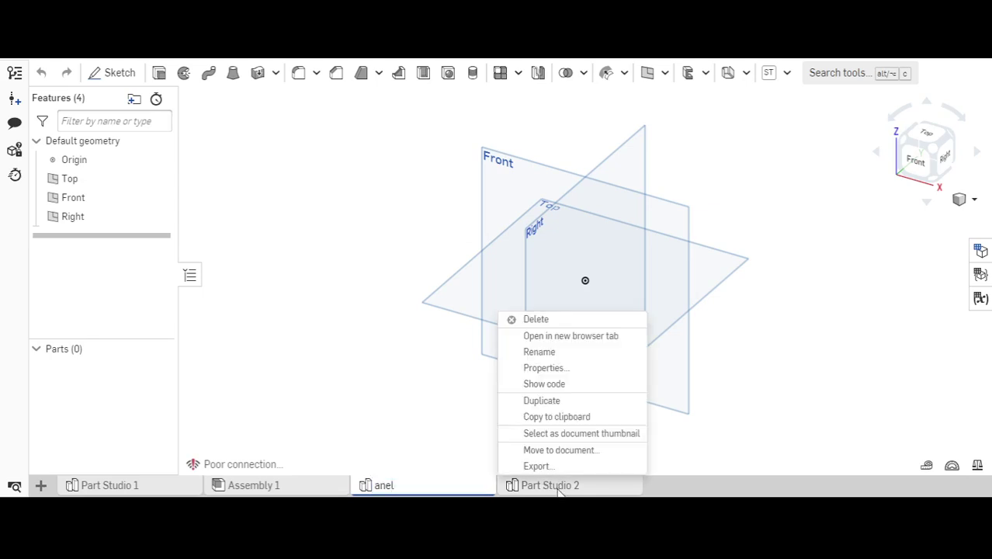
pyautogui.click(553, 354)
pyautogui.write('rolamentos')
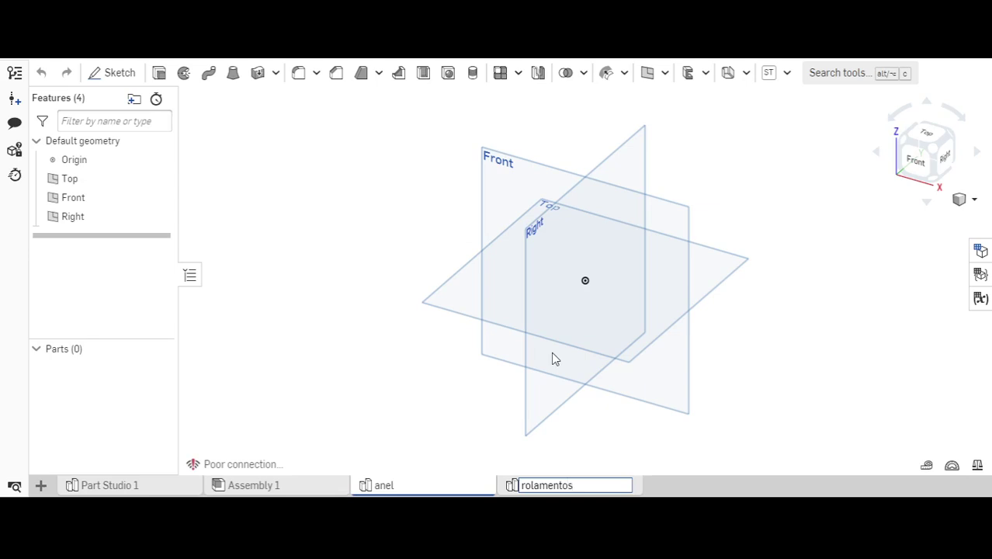
pyautogui.press('Return')
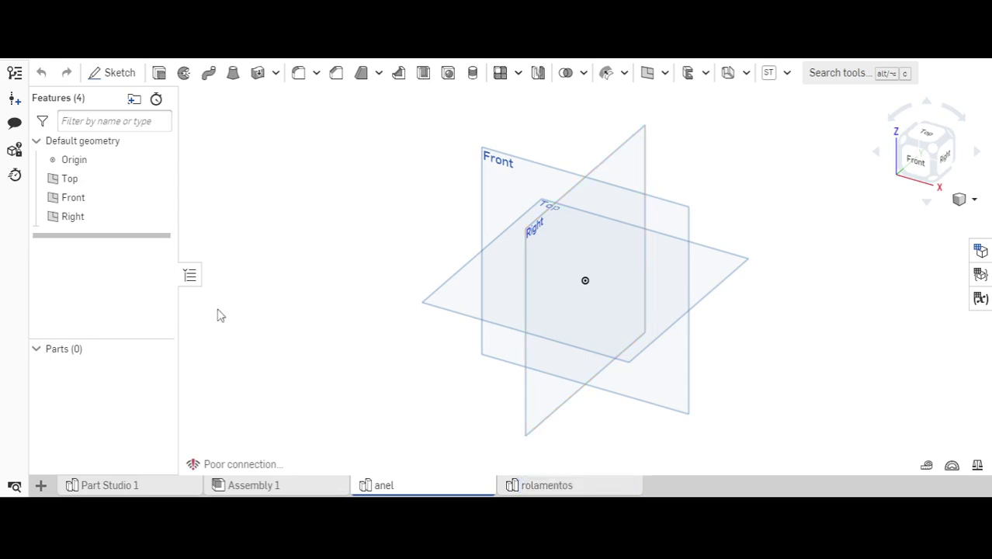
# Start a sketch on the Top plane of anel and draw a circle about 86 mm in diameter centred on the origin.
pyautogui.click(111, 73)
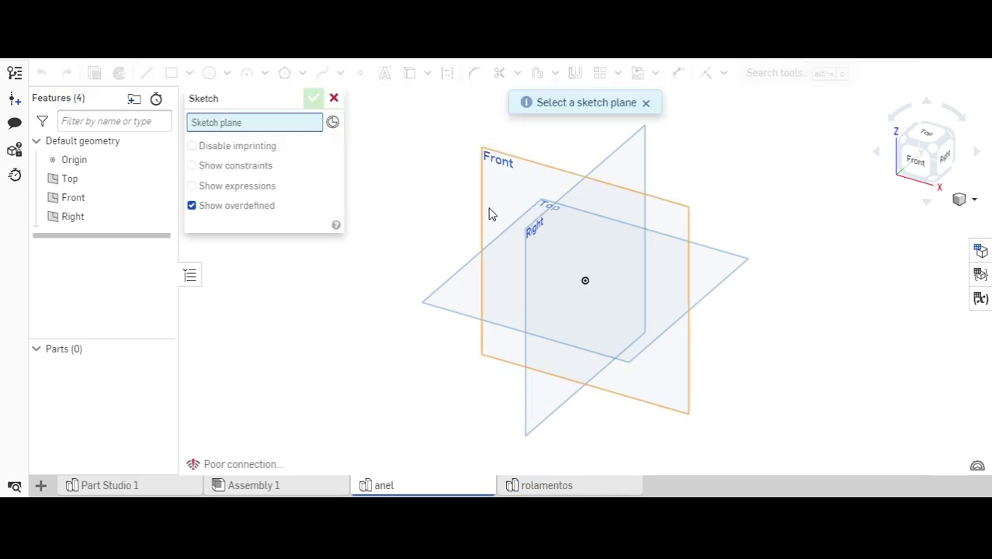
pyautogui.click(467, 306)
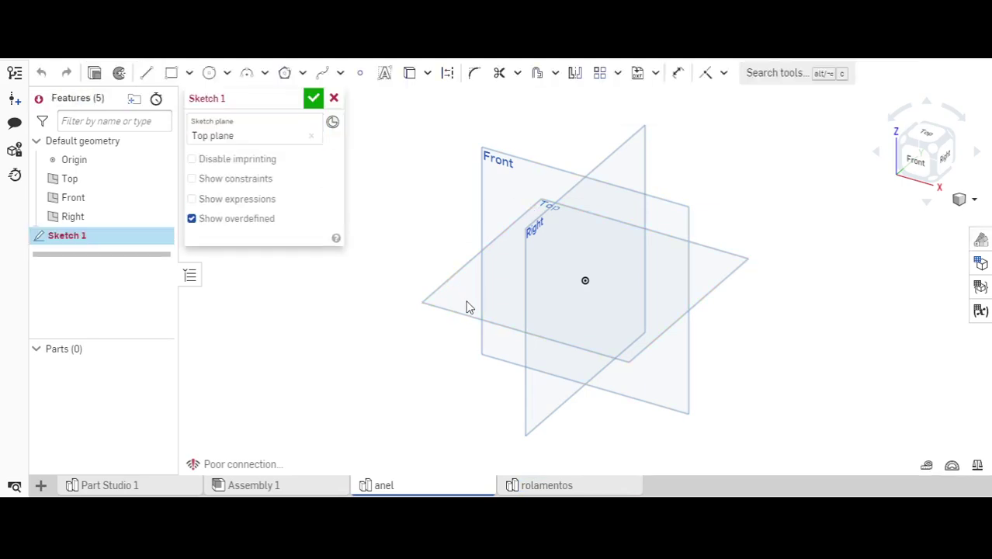
pyautogui.click(926, 135)
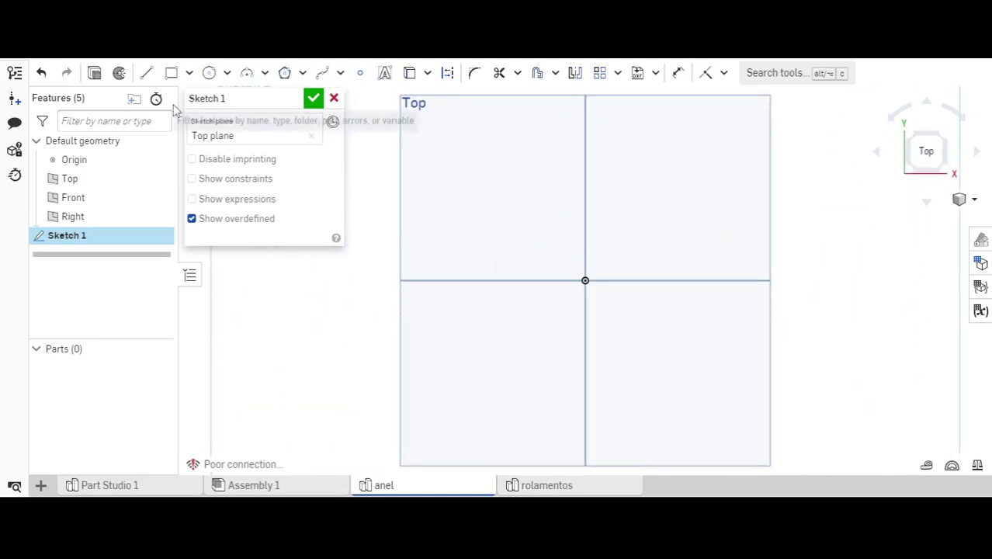
pyautogui.click(210, 73)
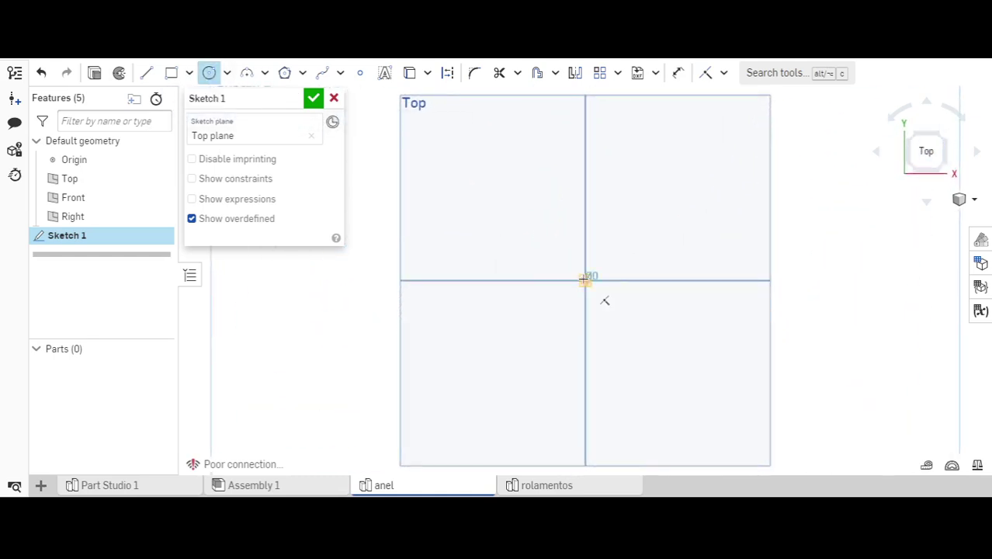
pyautogui.click(585, 280)
pyautogui.click(675, 337)
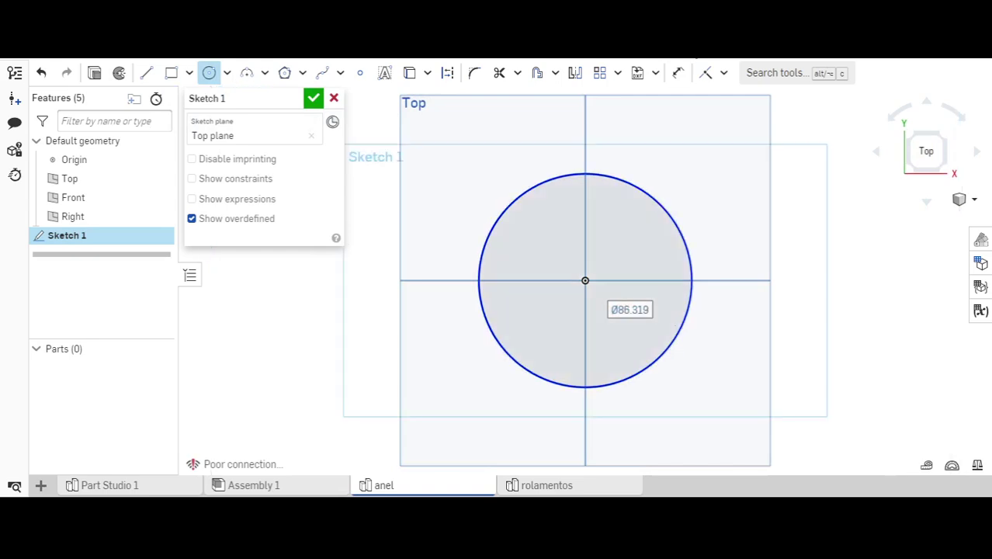
# Dimension the circle's diameter as 155 mm.
pyautogui.click(683, 75)
pyautogui.click(660, 205)
pyautogui.click(736, 178)
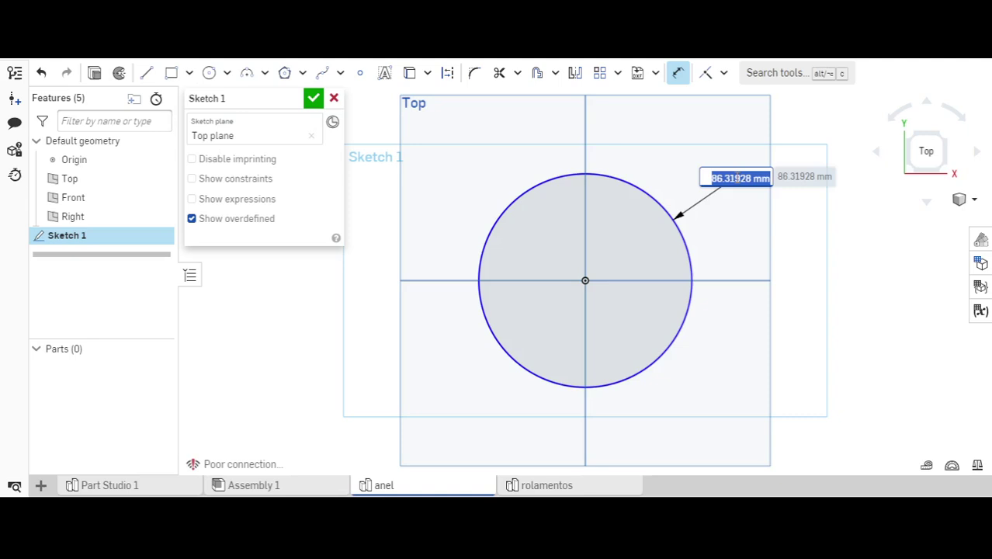
pyautogui.write('155')
pyautogui.press('Return')
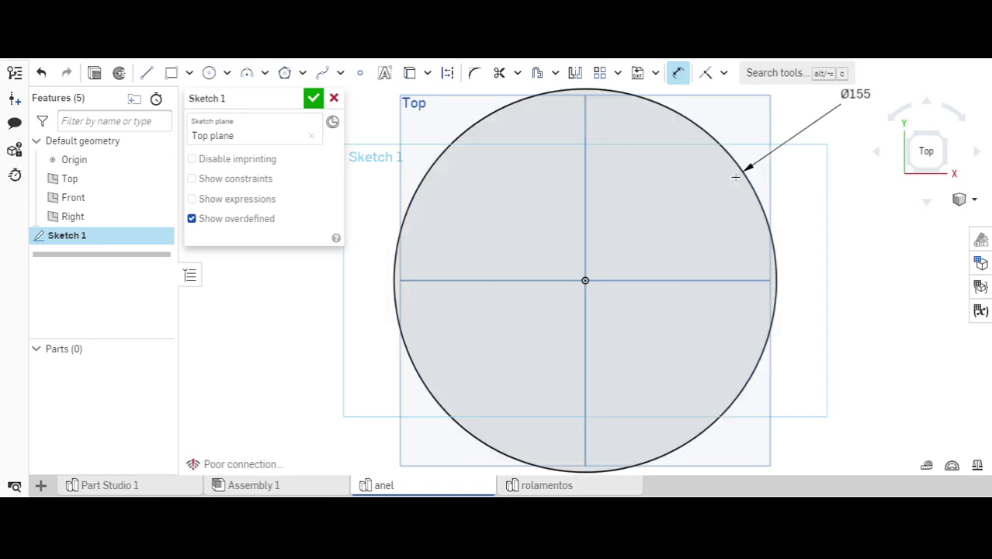
# Offset the 155 mm circle outward by 10 mm and finish the sketch.
pyautogui.scroll(-3, 736, 178)
pyautogui.moveTo(730, 182); pyautogui.dragTo(666, 208, button='middle')
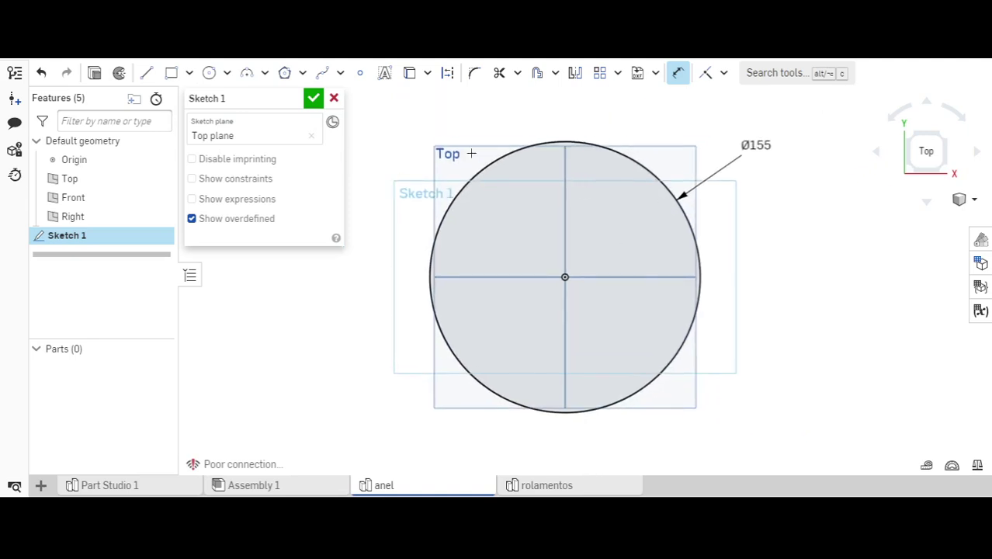
pyautogui.click(209, 75)
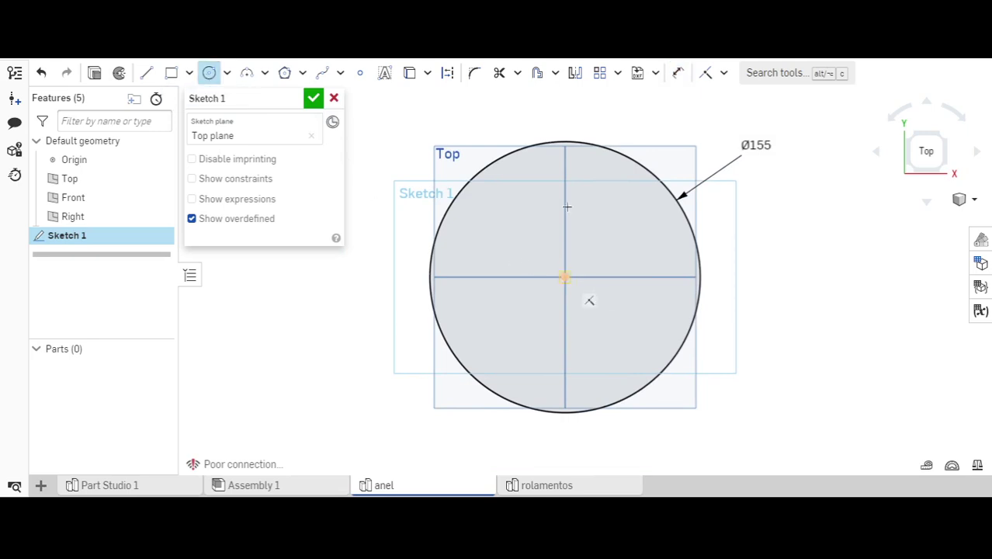
pyautogui.click(537, 72)
pyautogui.click(483, 164)
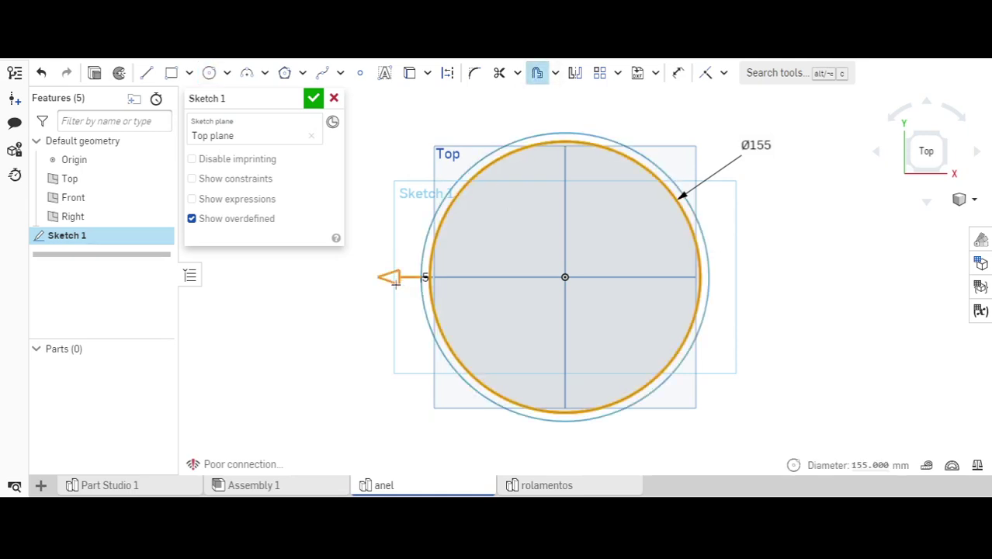
pyautogui.moveTo(389, 277); pyautogui.dragTo(386, 277)
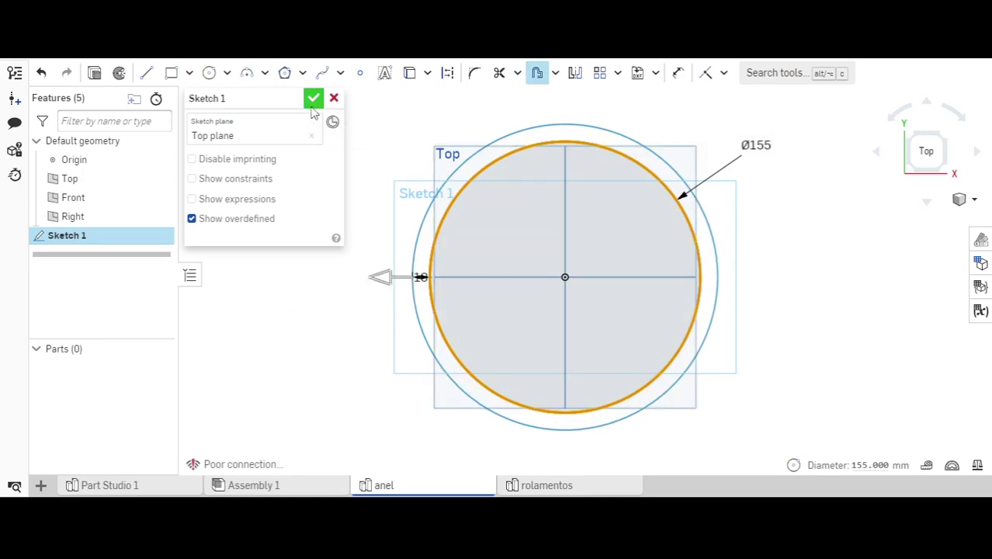
pyautogui.click(313, 98)
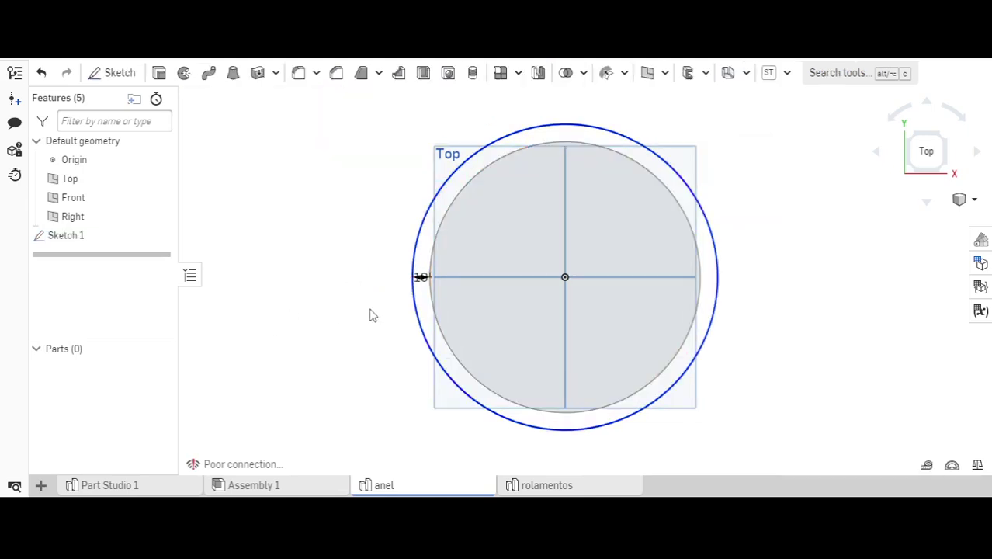
# Extrude the region between the two circles 50 mm as a new solid ring.
pyautogui.click(159, 72)
pyautogui.click(450, 200)
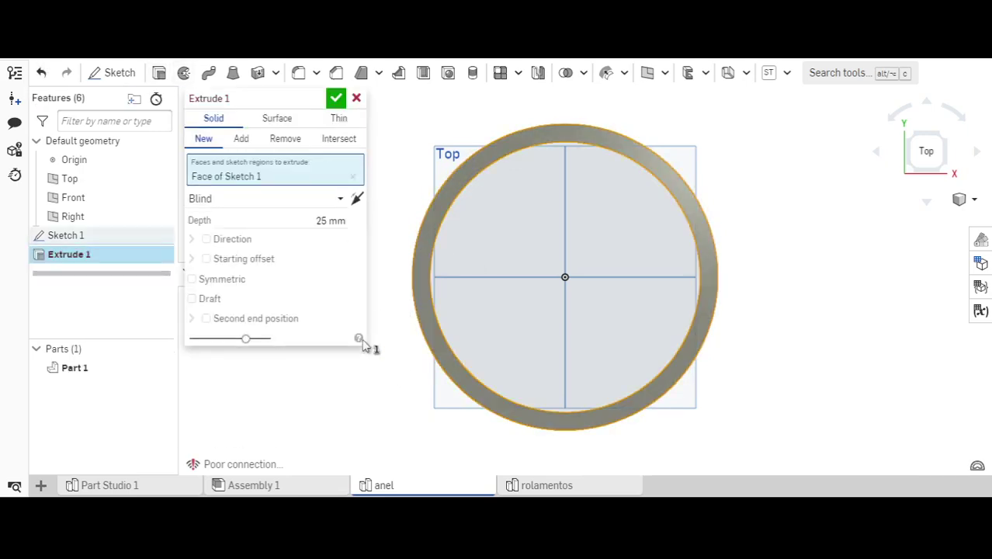
pyautogui.click(340, 219)
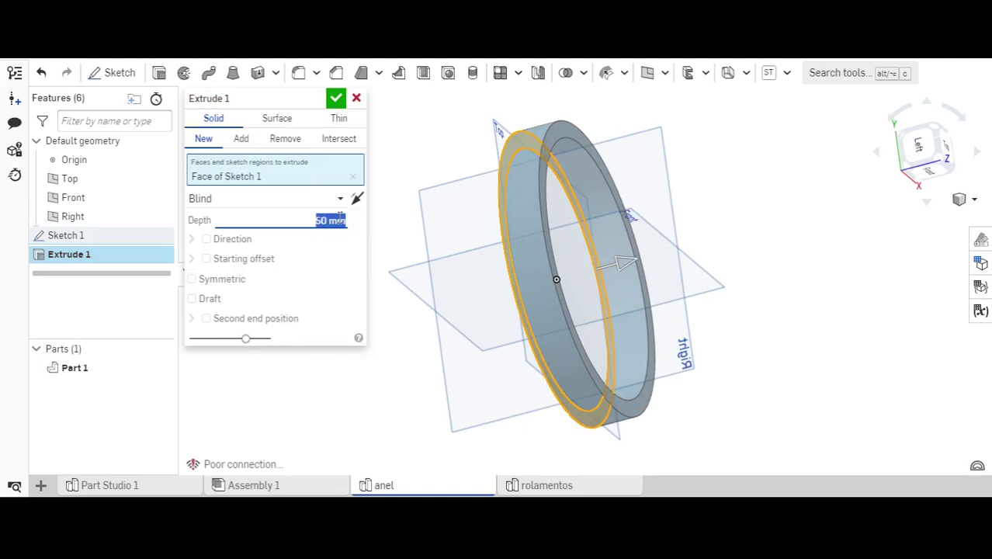
pyautogui.click(339, 104)
pyautogui.moveTo(848, 377); pyautogui.dragTo(784, 351, button='right')
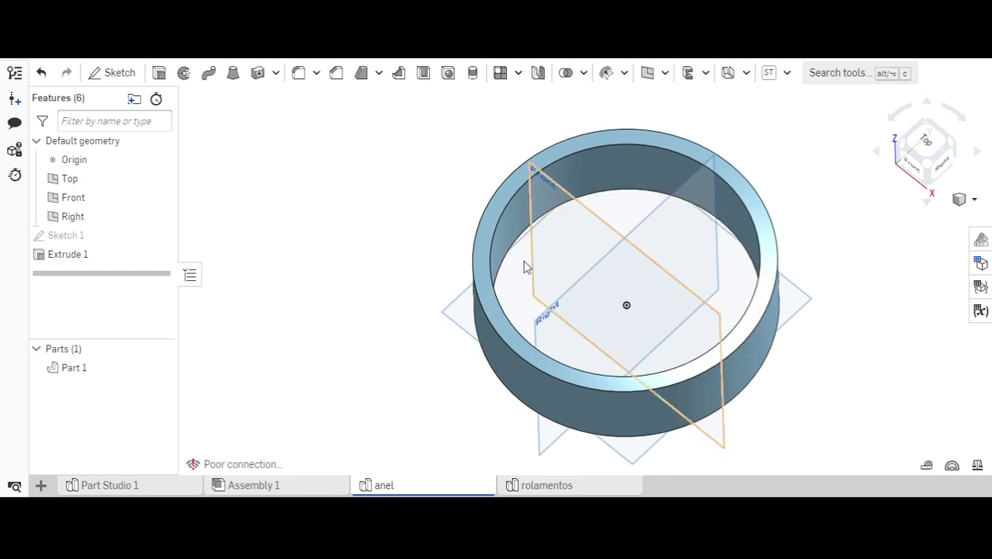
pyautogui.moveTo(525, 265); pyautogui.dragTo(696, 474, button='right')
pyautogui.moveTo(620, 262); pyautogui.dragTo(554, 285, button='right')
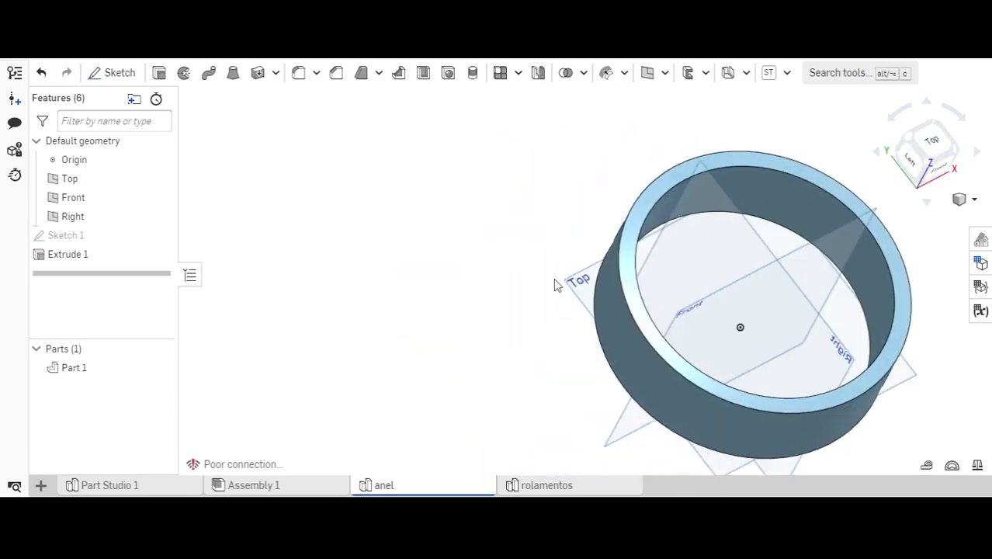
# Insert the anel ring from the current document into Assembly 1.
pyautogui.moveTo(266, 489)
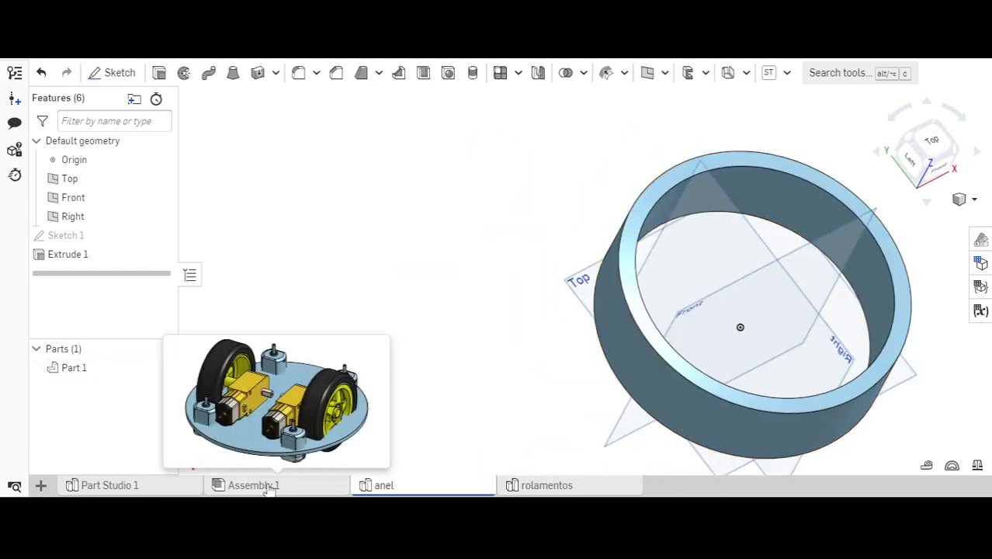
pyautogui.click(227, 400)
pyautogui.click(136, 75)
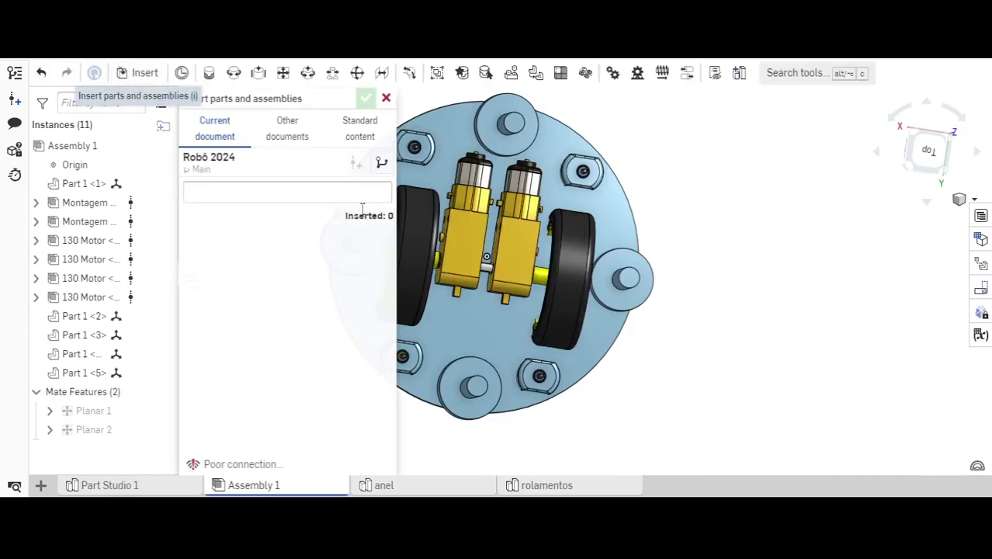
pyautogui.click(243, 286)
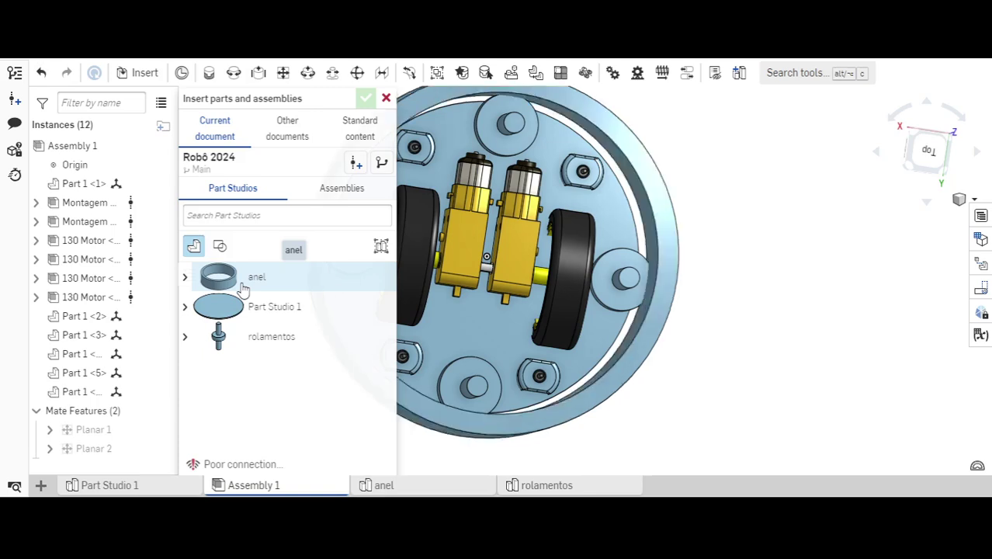
pyautogui.click(366, 100)
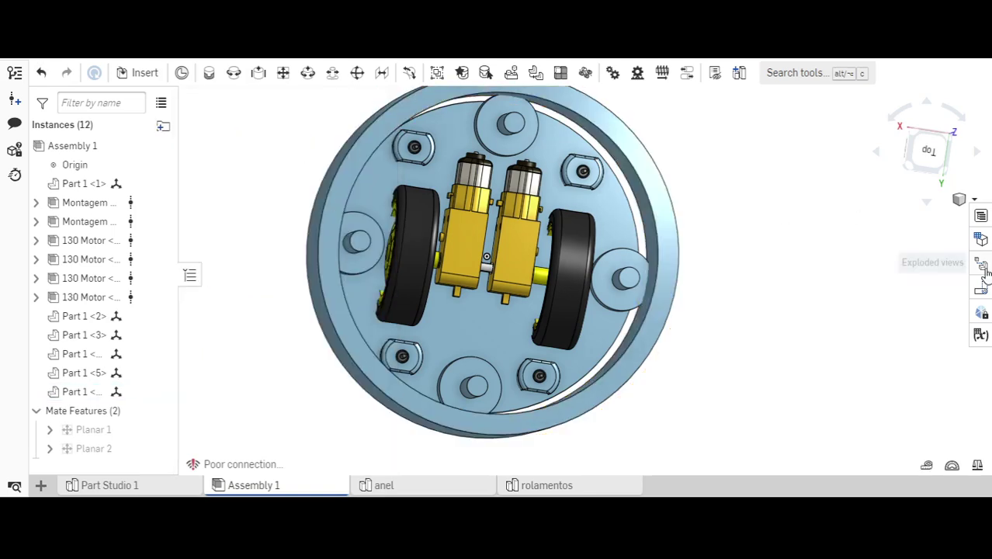
# Lower the ring vertically by about 29.1 mm so it surrounds the disc base, motors and shafts.
pyautogui.click(925, 149)
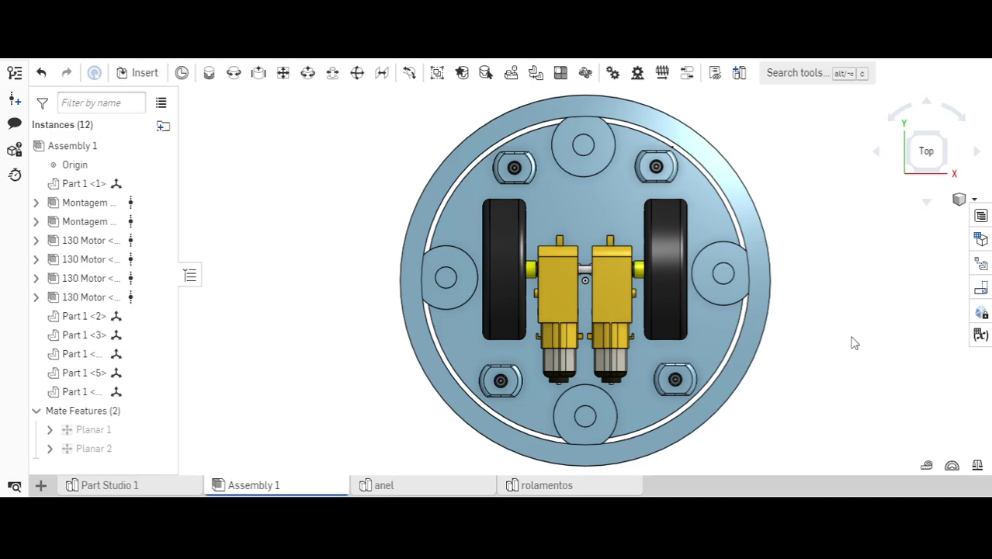
pyautogui.moveTo(854, 342); pyautogui.dragTo(978, 202, button='right')
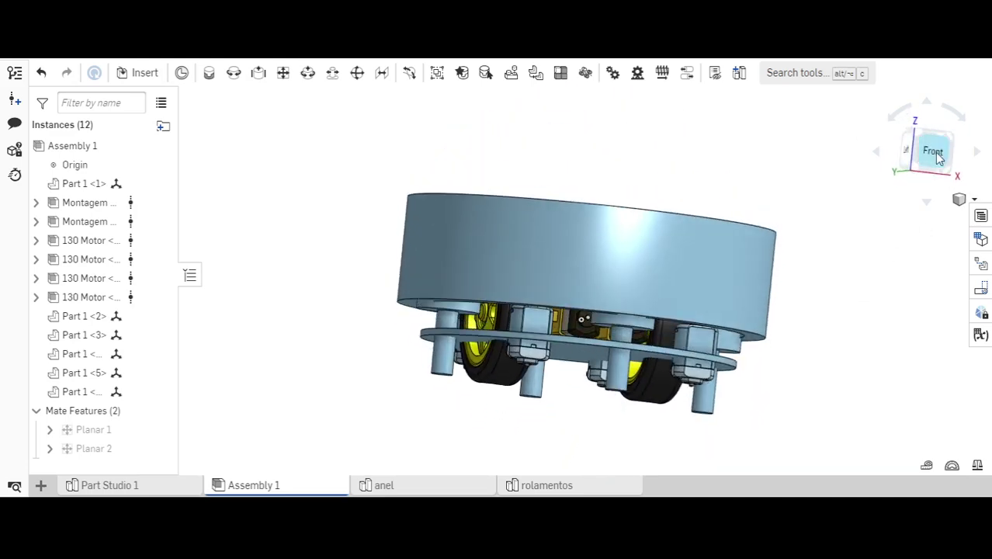
pyautogui.click(938, 158)
pyautogui.click(608, 242)
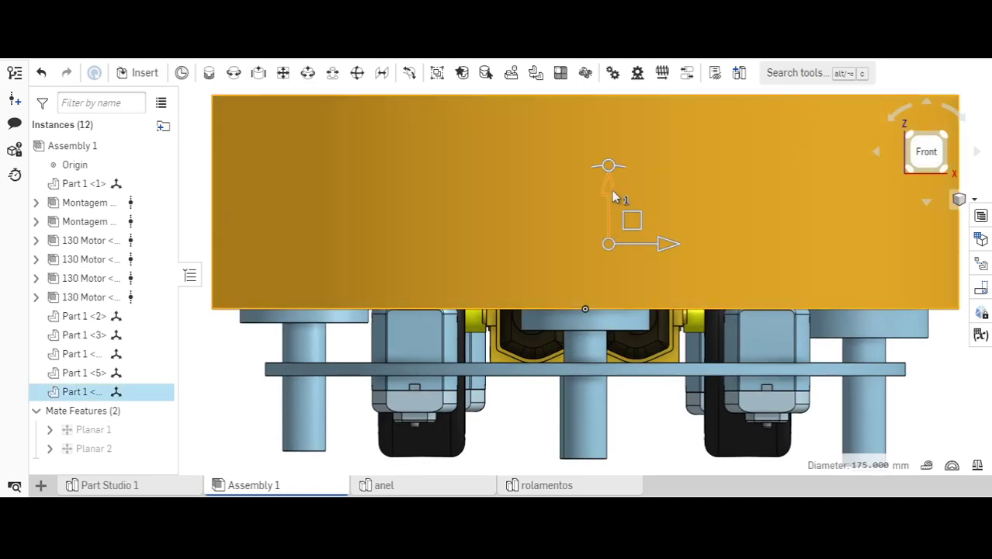
pyautogui.moveTo(612, 194); pyautogui.dragTo(613, 317)
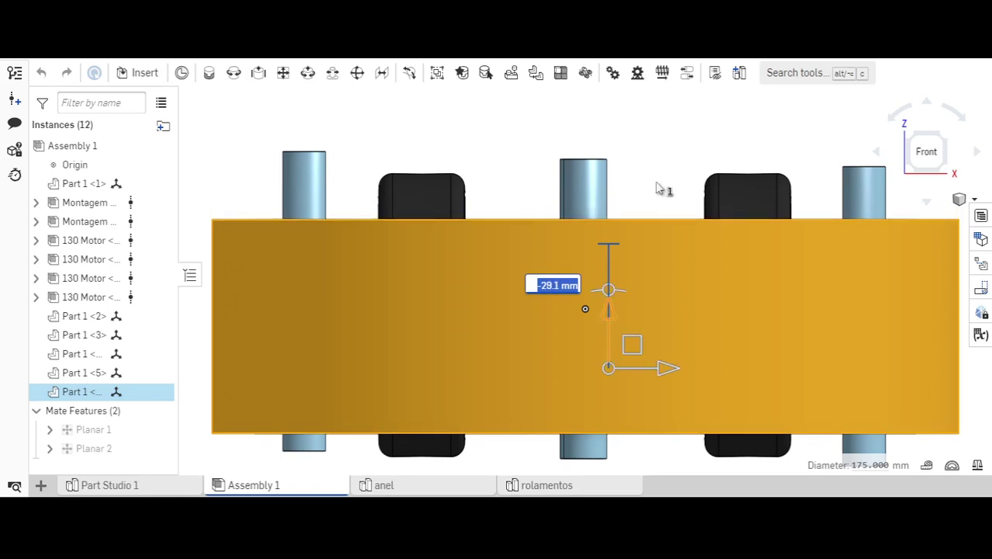
pyautogui.click(666, 133)
# Examine the ring's fit around the flanged shafts, motors and wheels from several angles.
pyautogui.scroll(-5, 666, 132)
pyautogui.moveTo(817, 354); pyautogui.dragTo(557, 290, button='right')
pyautogui.scroll(3, 420, 186)
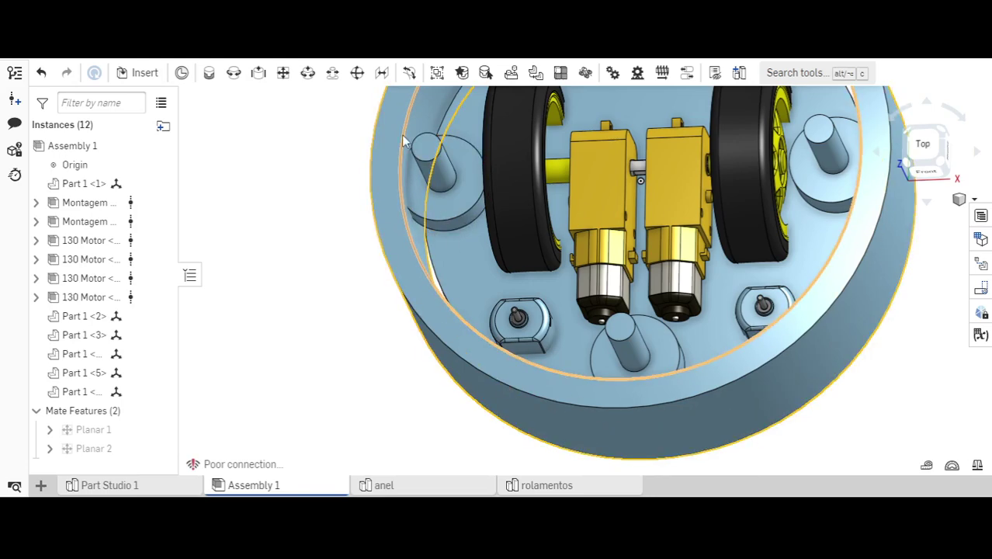
pyautogui.moveTo(401, 135); pyautogui.dragTo(411, 173, button='right')
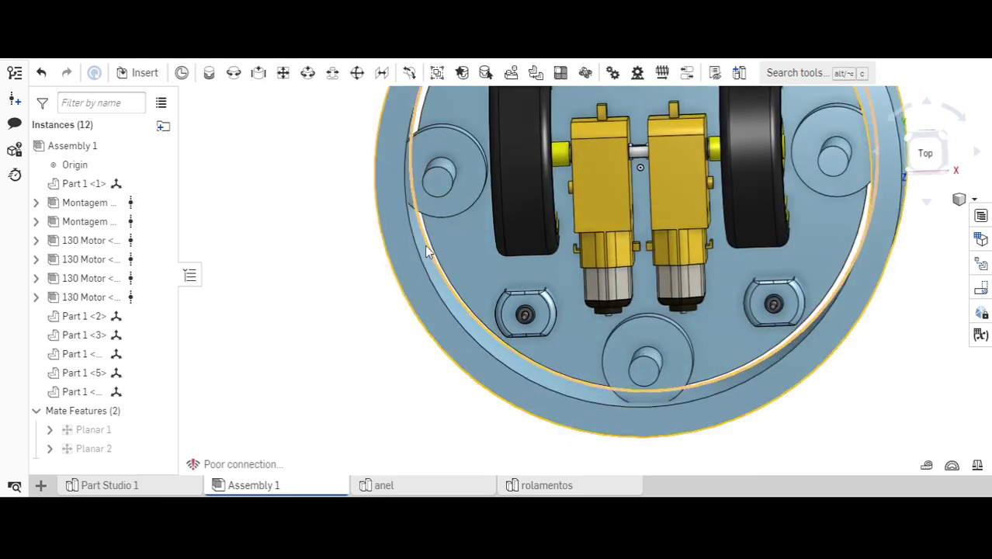
pyautogui.moveTo(425, 251); pyautogui.dragTo(462, 262, button='right')
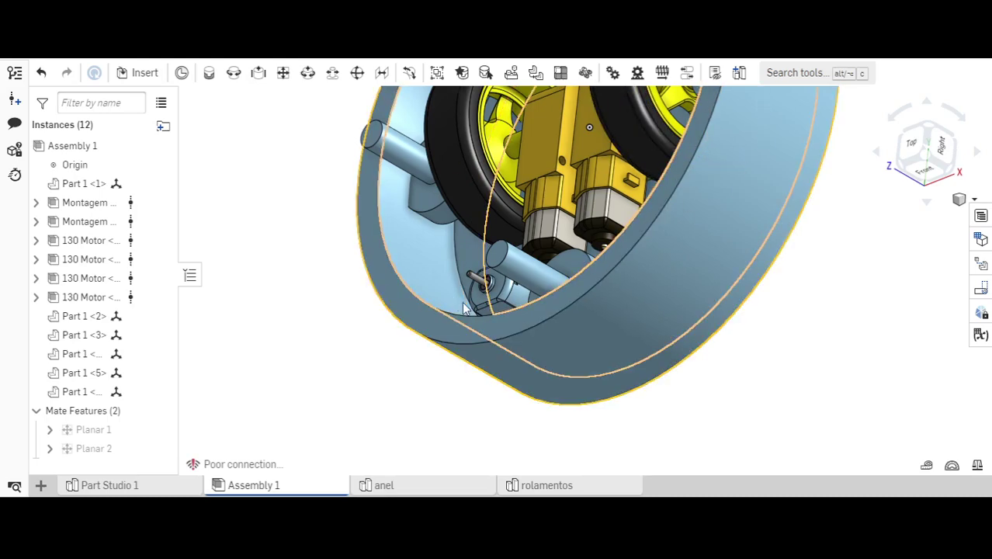
pyautogui.moveTo(489, 314); pyautogui.dragTo(501, 258, button='right')
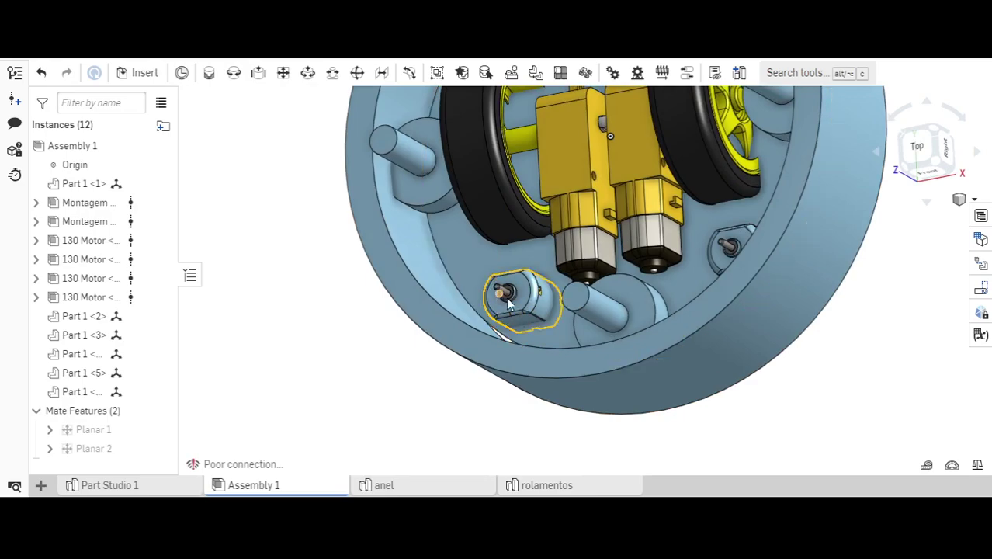
pyautogui.moveTo(507, 302); pyautogui.dragTo(536, 295, button='right')
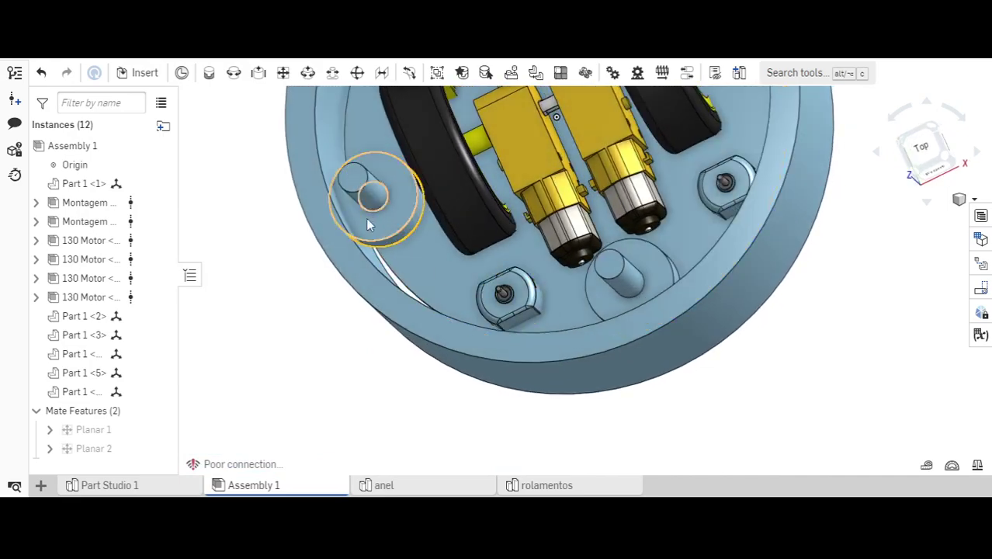
pyautogui.moveTo(369, 223); pyautogui.dragTo(374, 259, button='right')
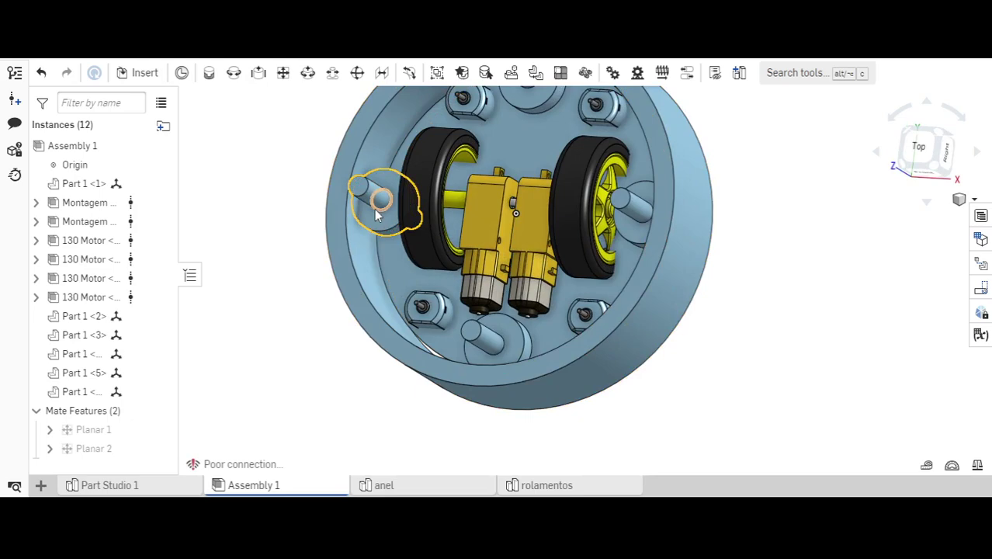
pyautogui.moveTo(376, 212); pyautogui.dragTo(335, 233, button='right')
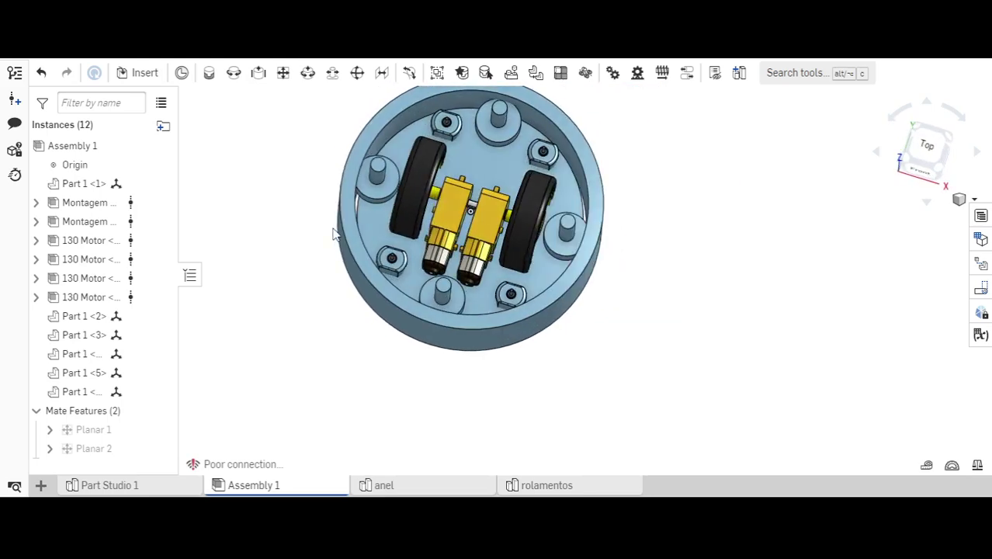
# Insert a second copy of the Part Studio 1 disc into the assembly, beside the robot.
pyautogui.click(145, 73)
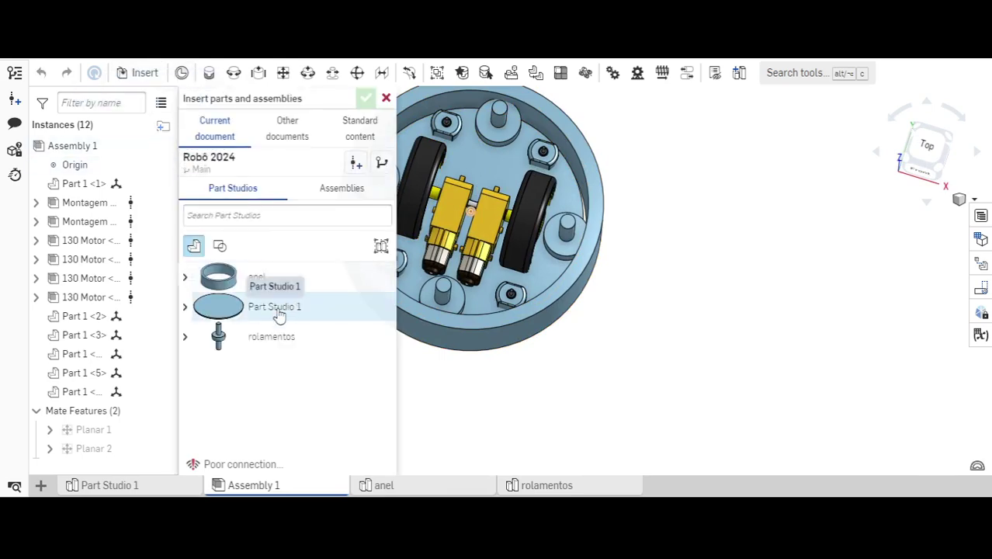
pyautogui.click(281, 312)
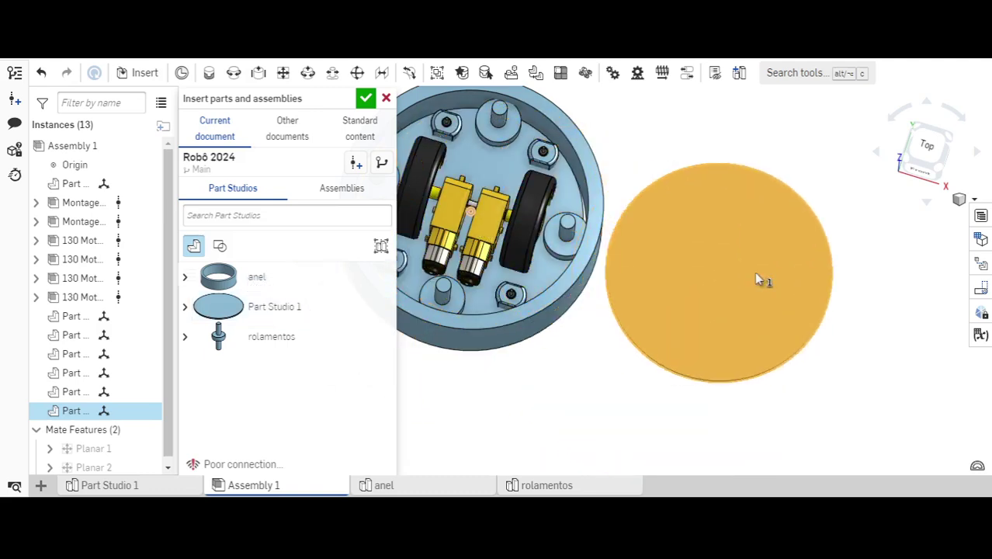
pyautogui.click(765, 275)
pyautogui.click(364, 100)
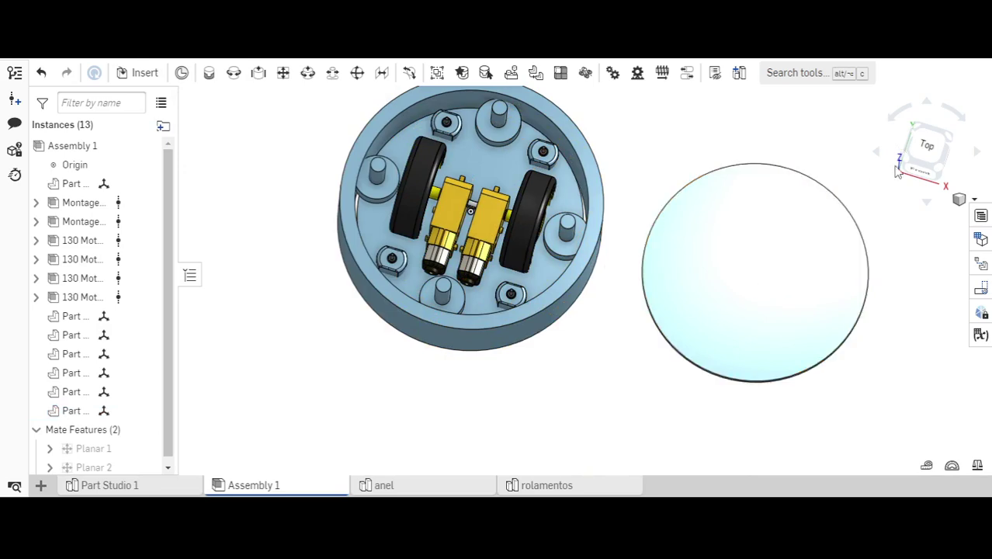
# Move the second disc over the robot and place it at a height just below the ring's upper edge.
pyautogui.click(927, 153)
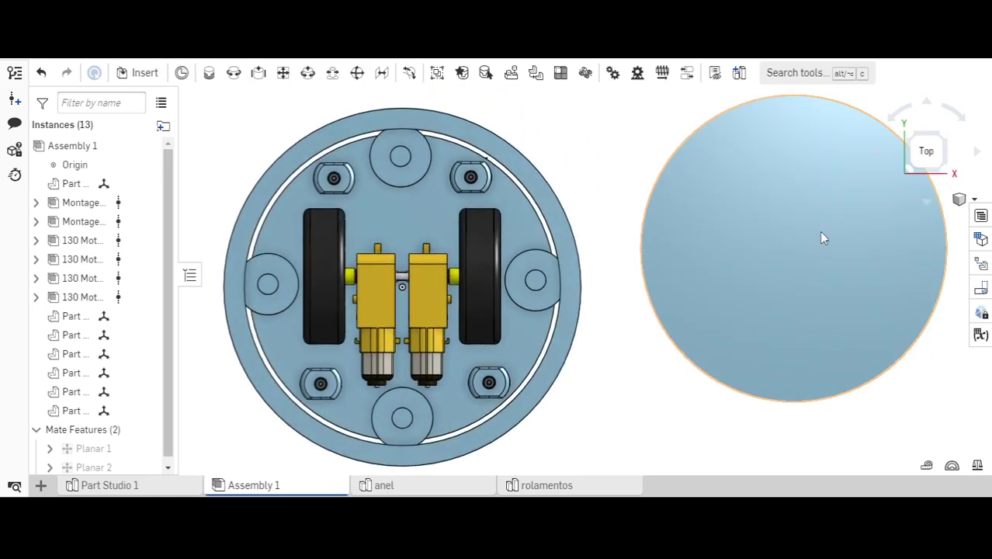
pyautogui.moveTo(824, 238); pyautogui.dragTo(564, 271)
pyautogui.moveTo(879, 369); pyautogui.dragTo(879, 306, button='right')
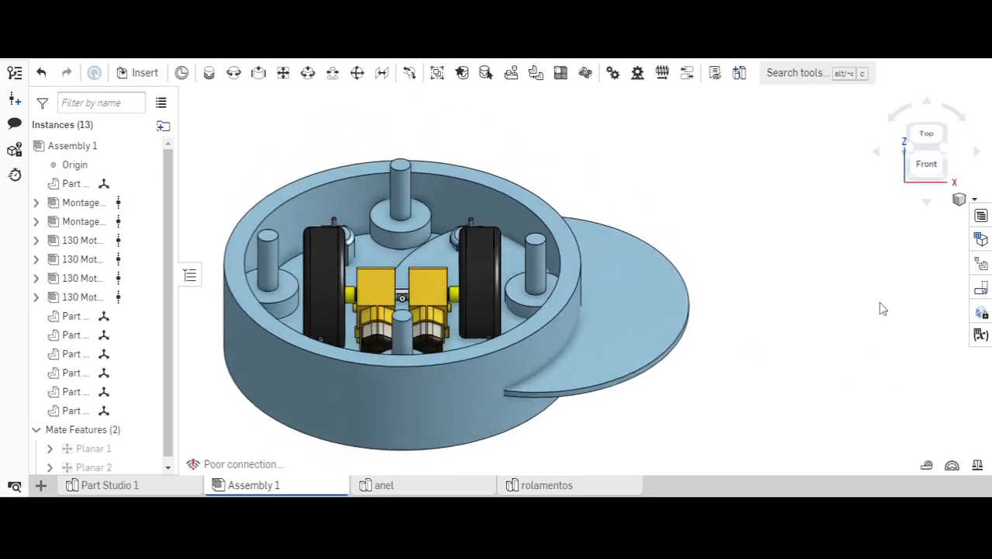
pyautogui.click(918, 173)
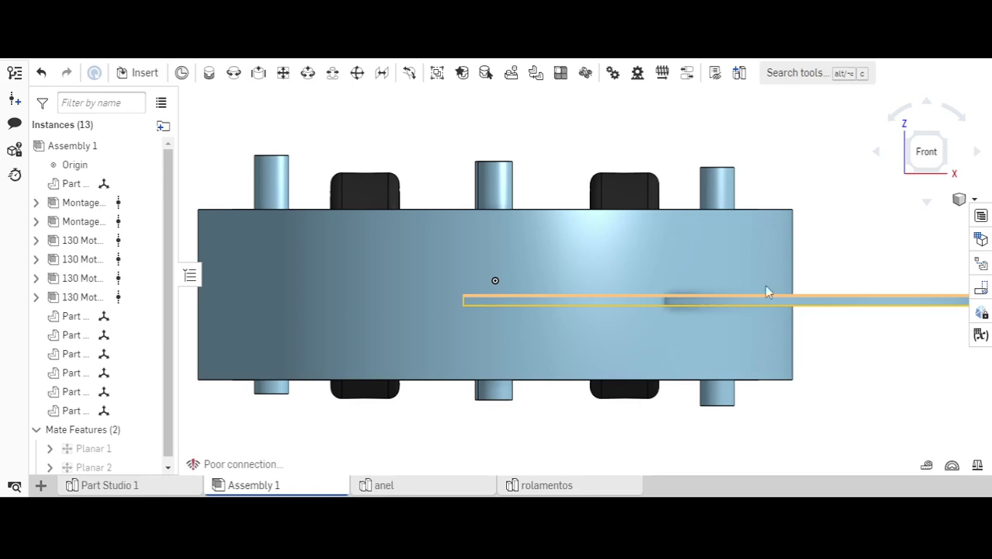
pyautogui.hotkey('ctrl', 'z')
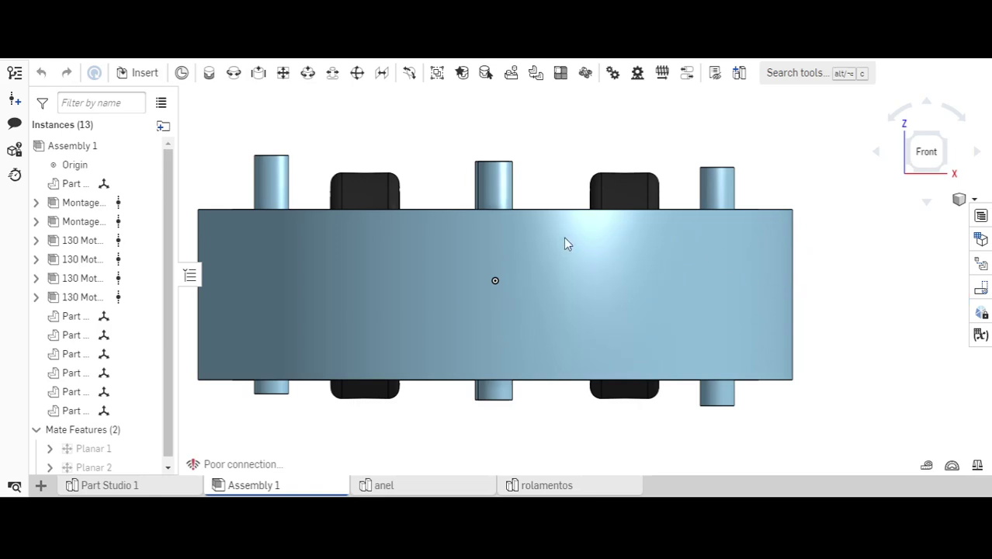
pyautogui.moveTo(550, 197); pyautogui.dragTo(562, 221)
# Centre the upper disc inside the ring in the horizontal plane.
pyautogui.moveTo(741, 177); pyautogui.dragTo(799, 190, button='right')
pyautogui.click(930, 147)
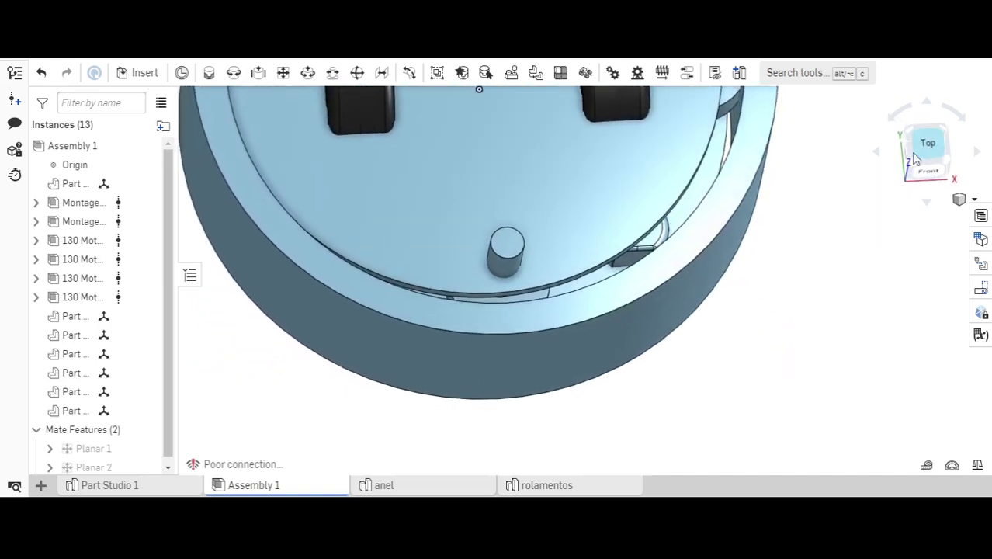
pyautogui.click(592, 277)
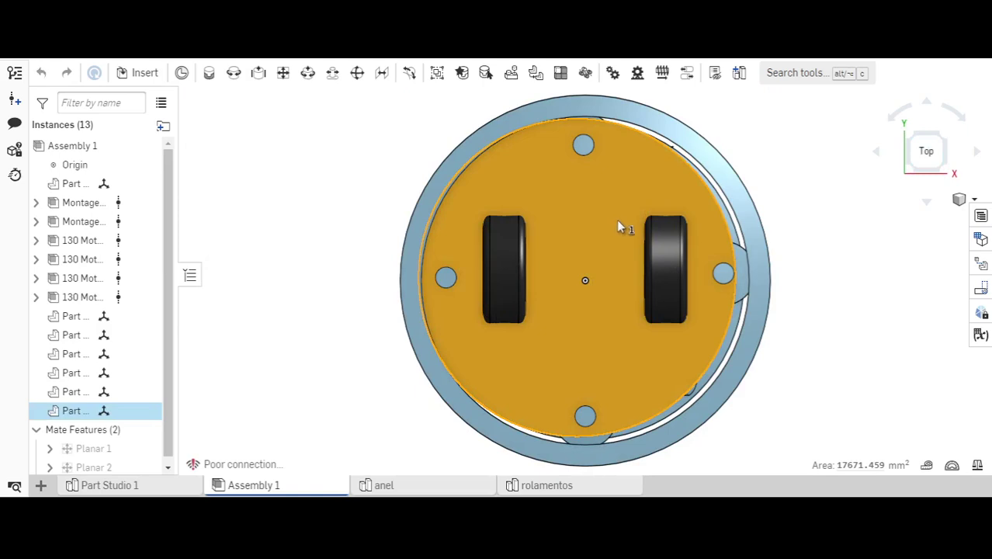
pyautogui.moveTo(618, 226); pyautogui.dragTo(615, 226)
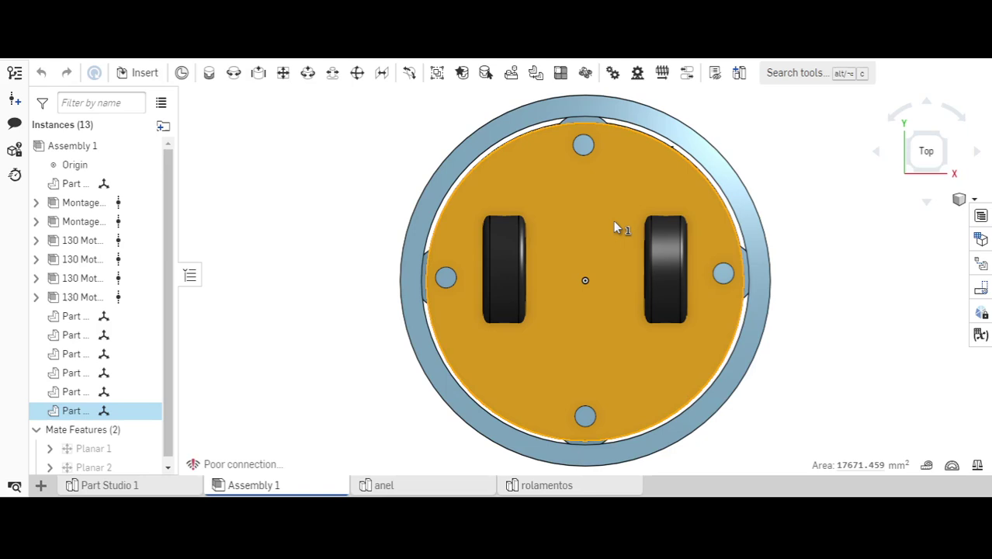
pyautogui.click(824, 315)
pyautogui.moveTo(824, 314); pyautogui.dragTo(804, 230, button='right')
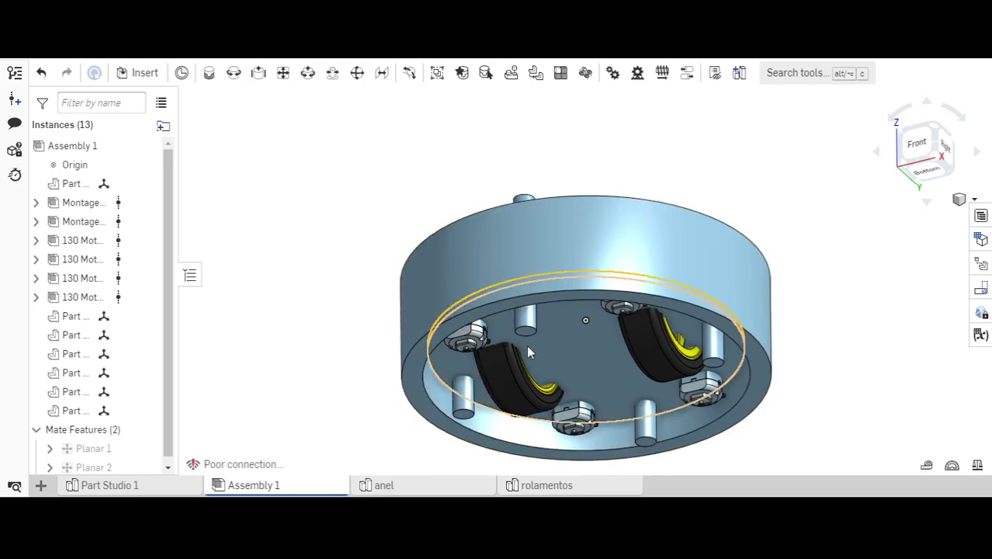
# Hide the upper disc to expose the robot's interior.
pyautogui.moveTo(602, 377); pyautogui.dragTo(796, 326, button='right')
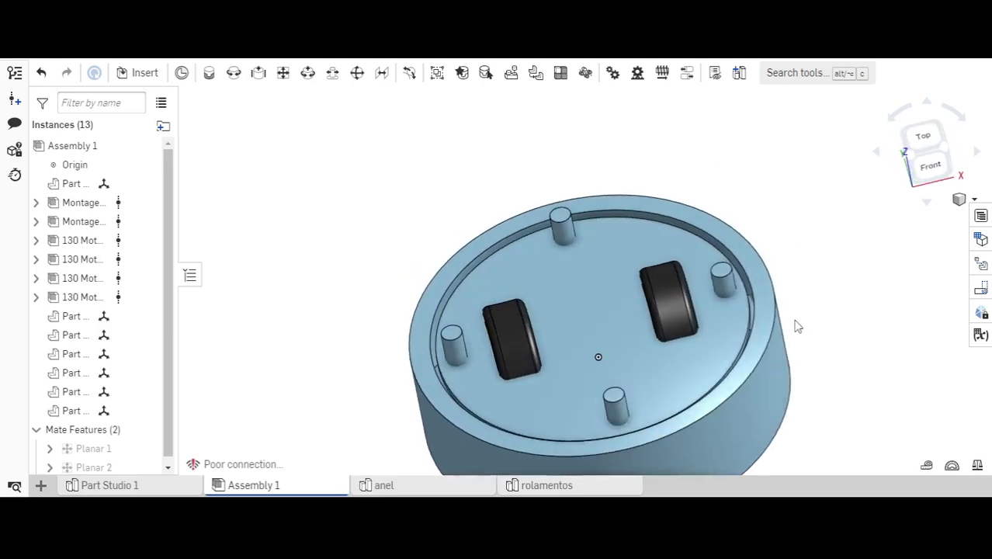
pyautogui.moveTo(810, 290); pyautogui.dragTo(826, 255, button='right')
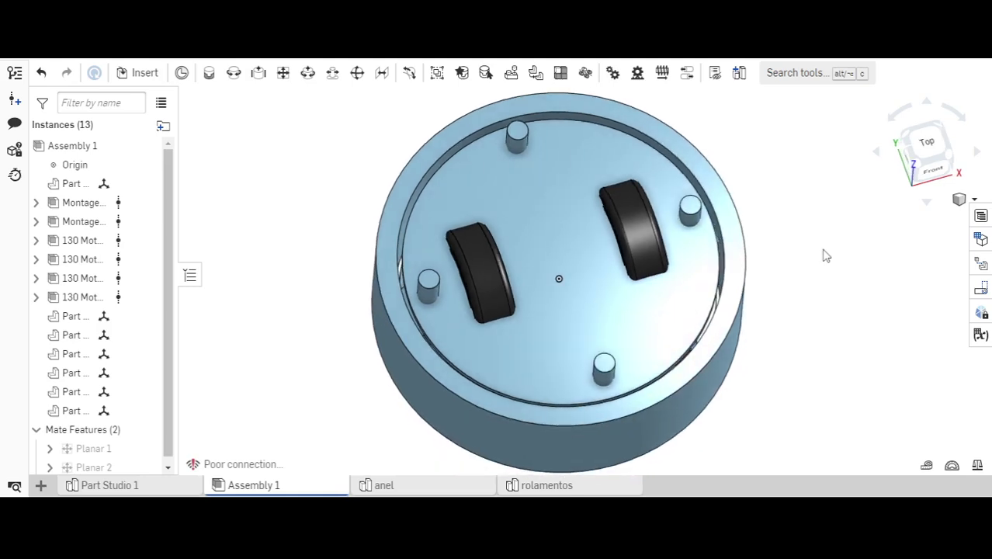
pyautogui.click(148, 166)
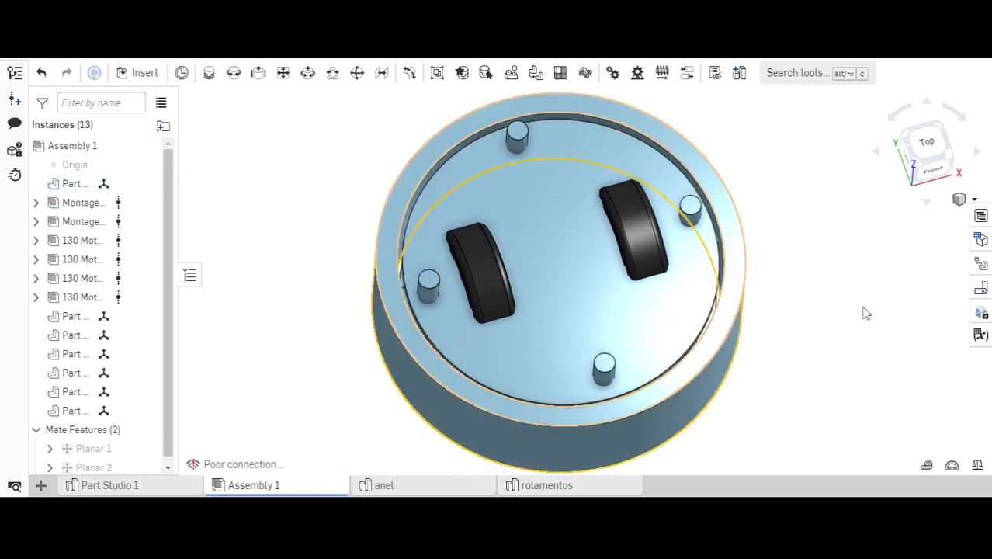
pyautogui.rightClick(675, 320)
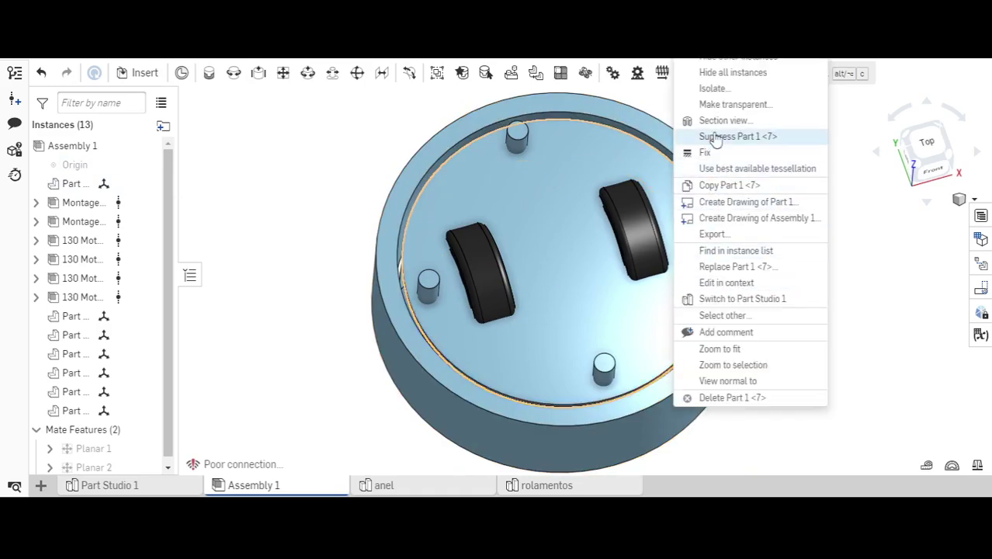
pyautogui.click(730, 59)
# Examine the layout of wheels, gearmotors, small motors and flanged shafts inside the ring from above, below and several oblique angles.
pyautogui.moveTo(775, 188); pyautogui.dragTo(815, 293, button='right')
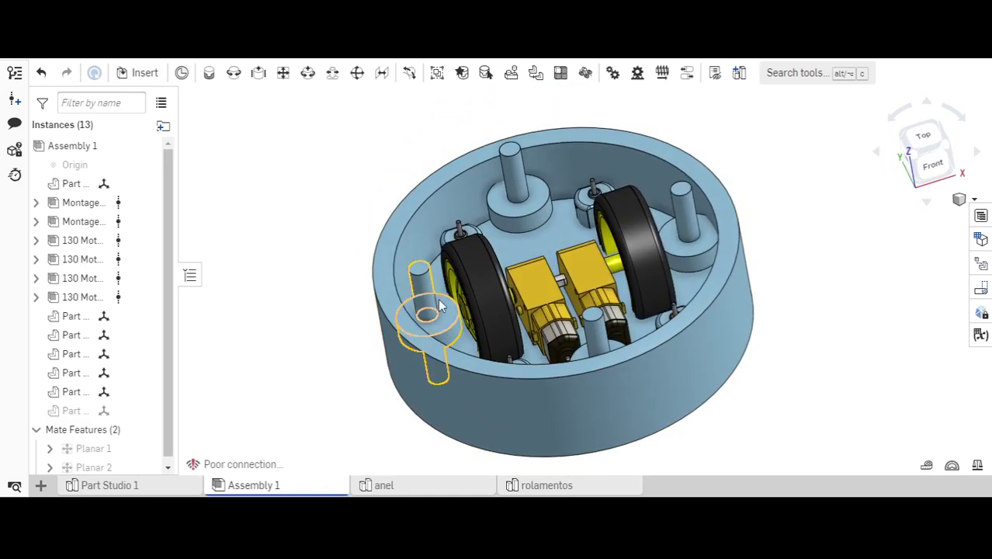
pyautogui.moveTo(802, 368); pyautogui.dragTo(708, 318, button='right')
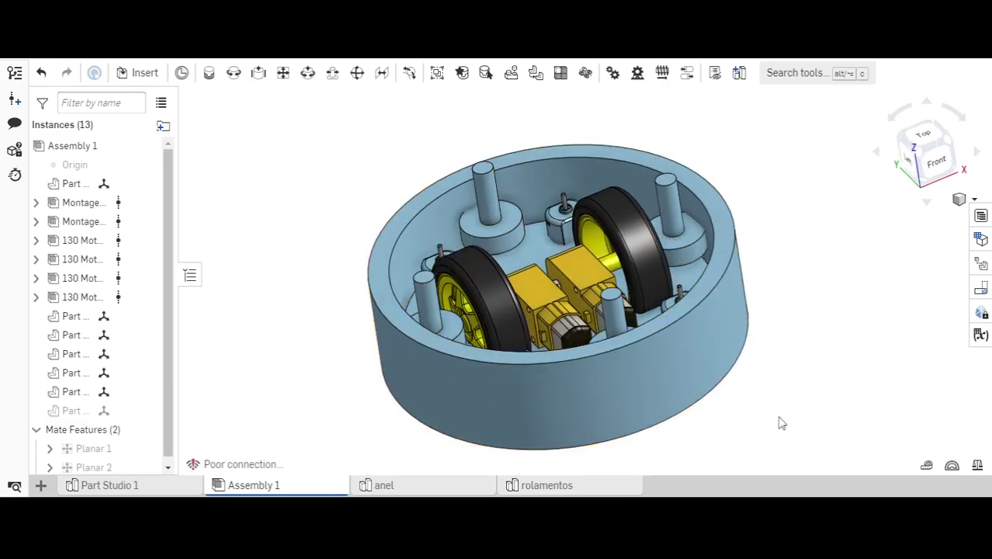
pyautogui.moveTo(782, 423); pyautogui.dragTo(771, 410, button='right')
pyautogui.moveTo(698, 384); pyautogui.dragTo(738, 358, button='right')
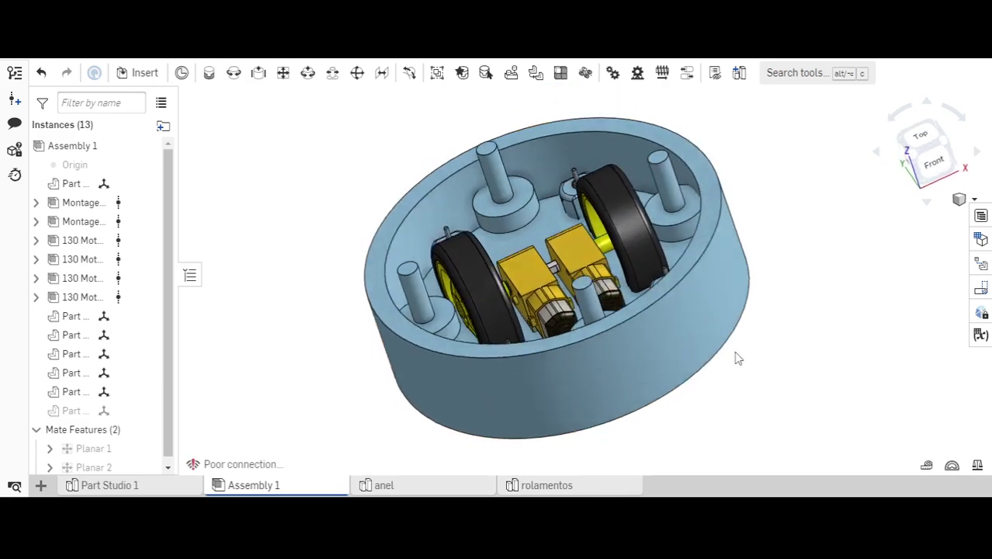
pyautogui.hotkey('shift', '6')
pyautogui.moveTo(638, 390); pyautogui.dragTo(635, 393, button='right')
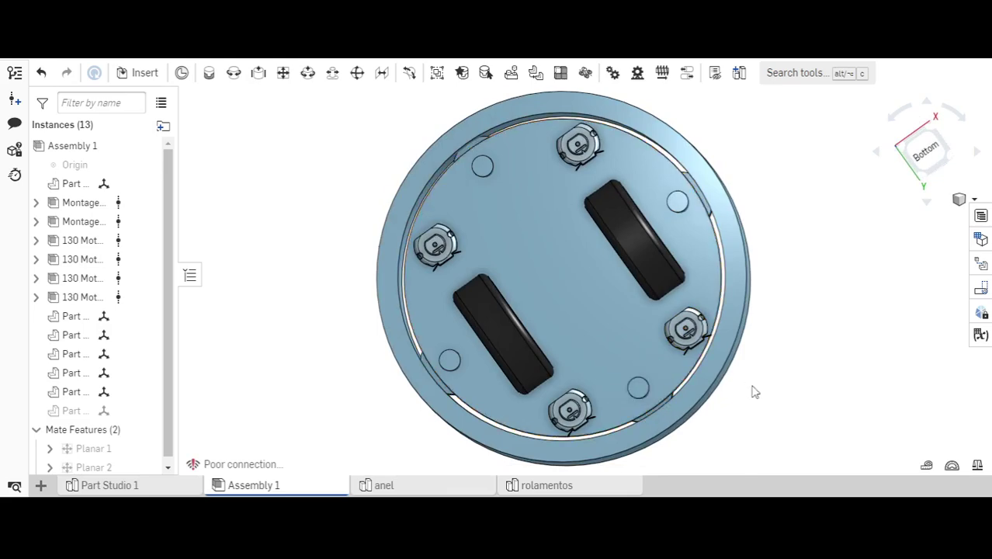
pyautogui.moveTo(755, 392); pyautogui.dragTo(805, 489, button='right')
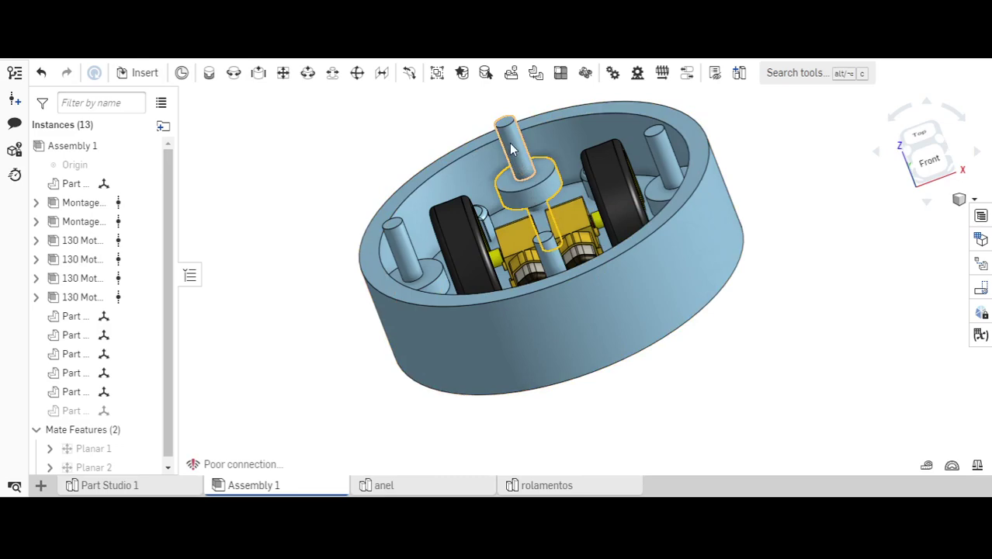
pyautogui.moveTo(525, 191); pyautogui.dragTo(595, 288, button='right')
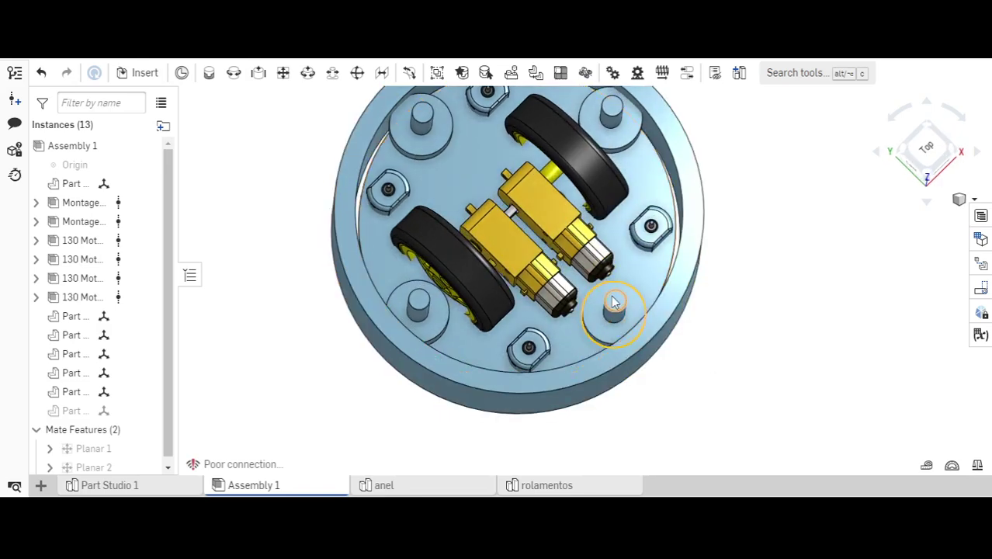
pyautogui.moveTo(618, 306); pyautogui.dragTo(666, 391, button='right')
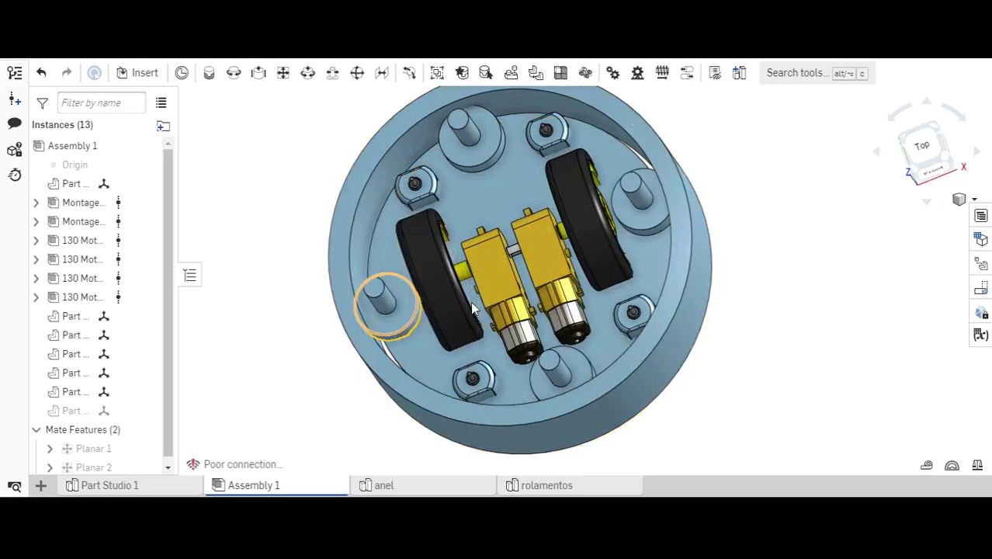
pyautogui.moveTo(704, 328); pyautogui.dragTo(758, 321, button='right')
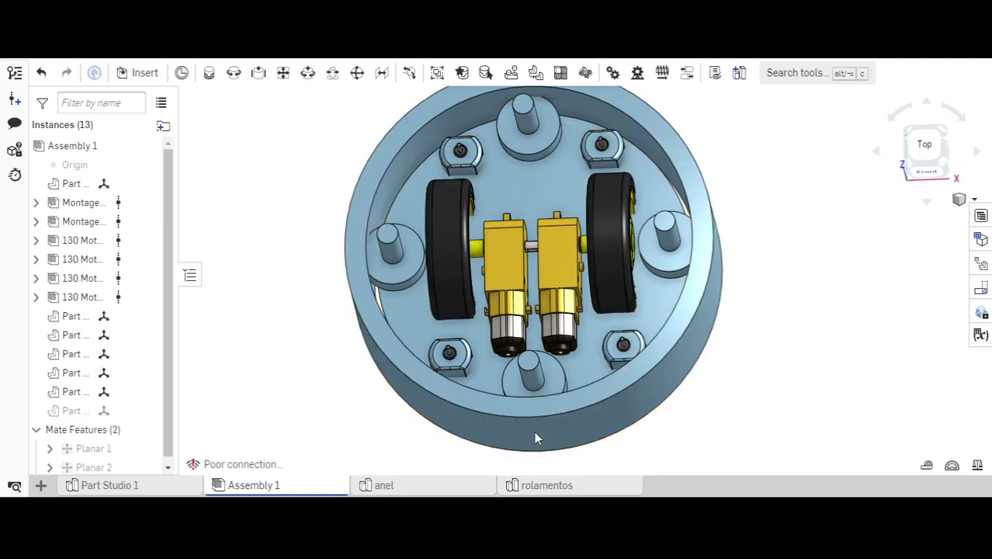
# Create a new part studio in the document and rename it engrenagem.
pyautogui.click(40, 486)
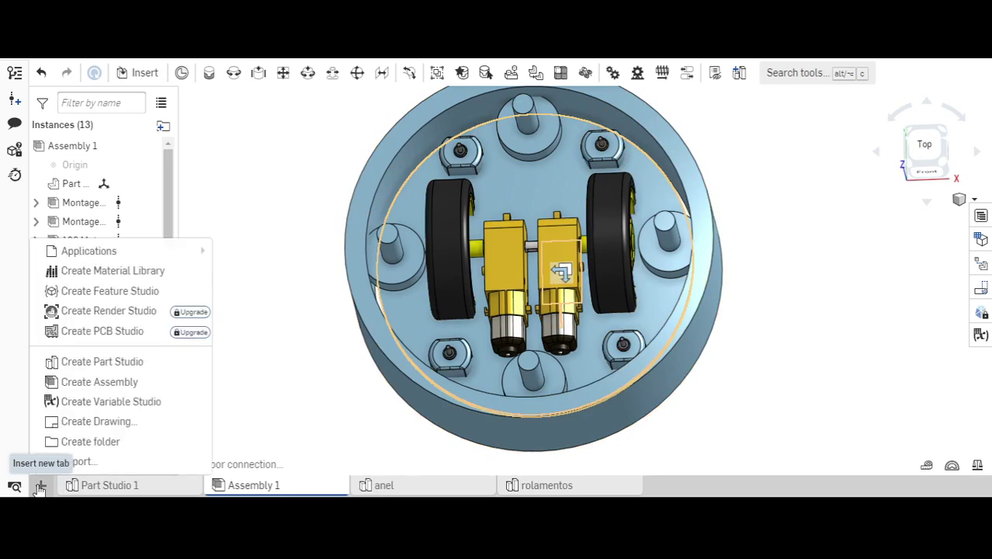
pyautogui.click(140, 361)
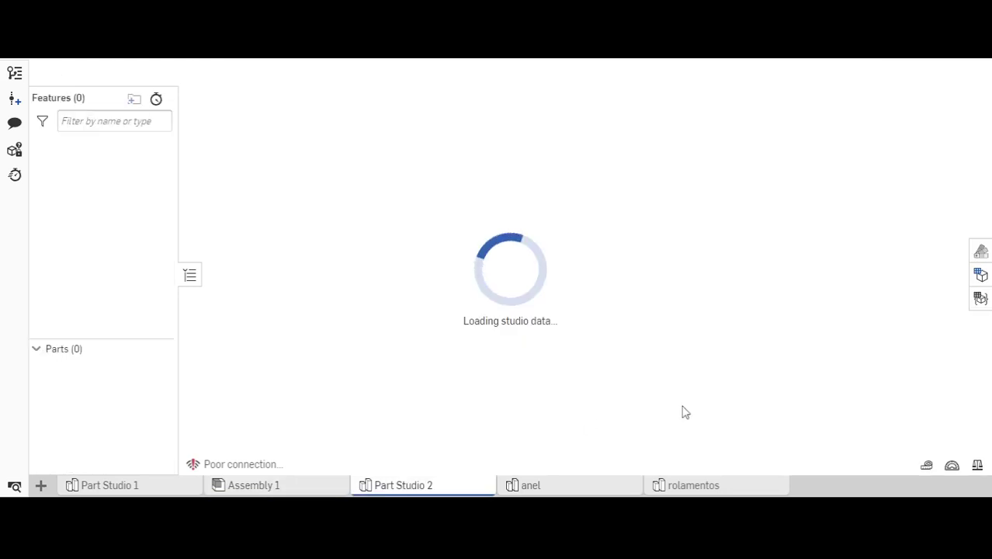
pyautogui.rightClick(428, 486)
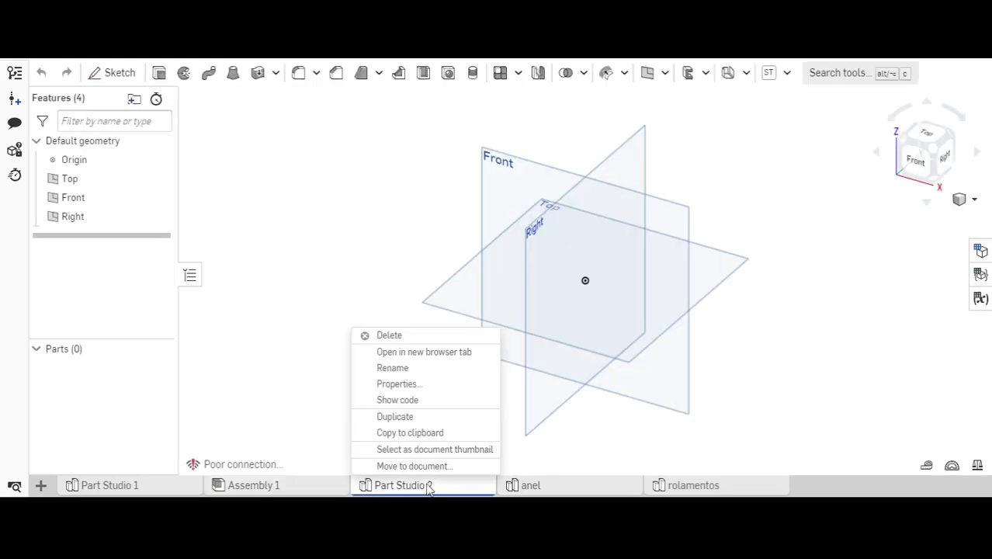
pyautogui.click(423, 367)
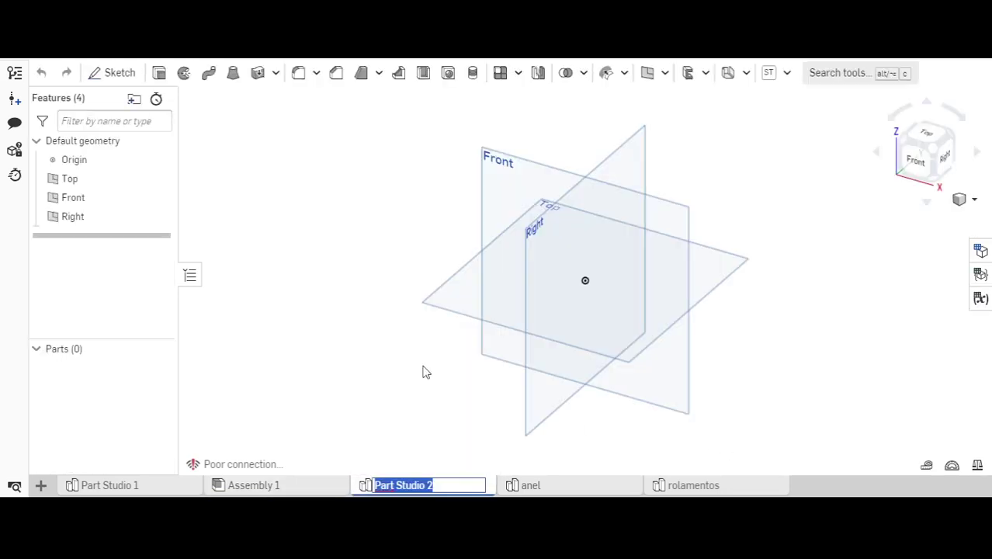
pyautogui.write('engrenagem')
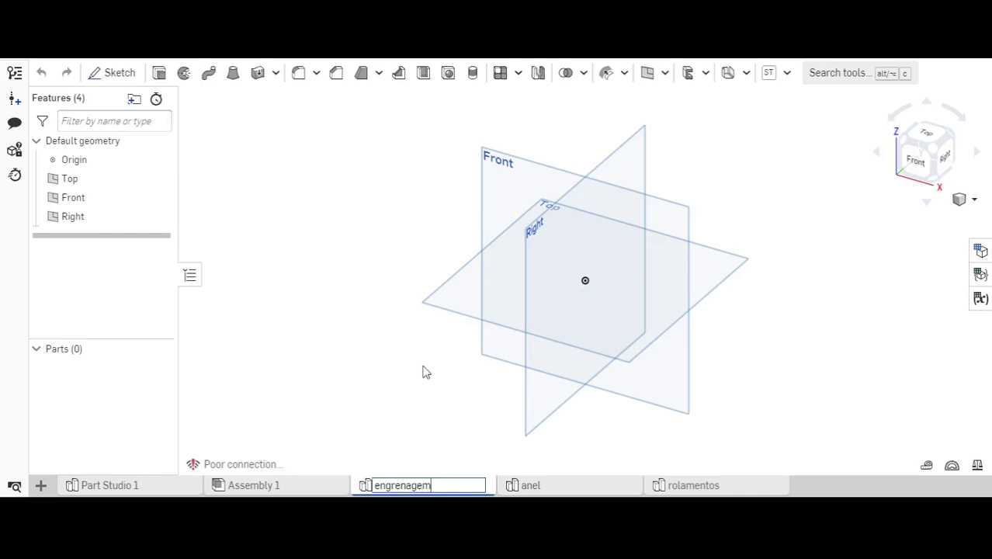
pyautogui.press('Return')
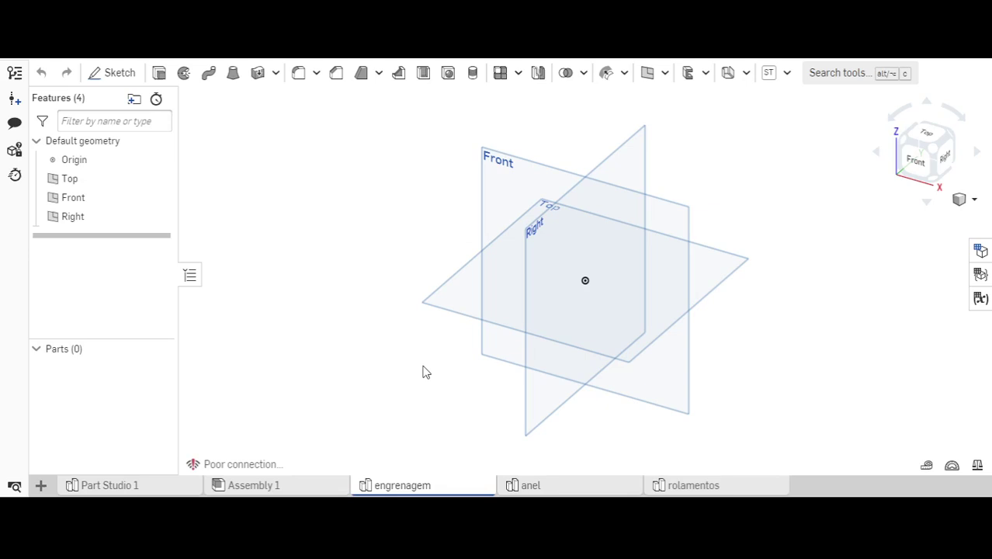
# Start a sketch on the Top plane and view it straight from above.
pyautogui.click(123, 72)
pyautogui.click(448, 300)
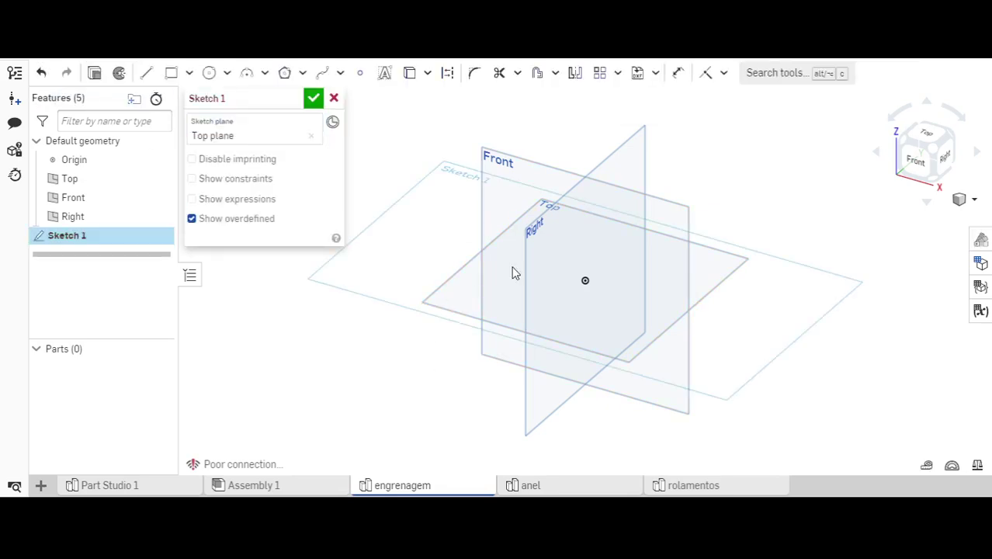
pyautogui.click(919, 138)
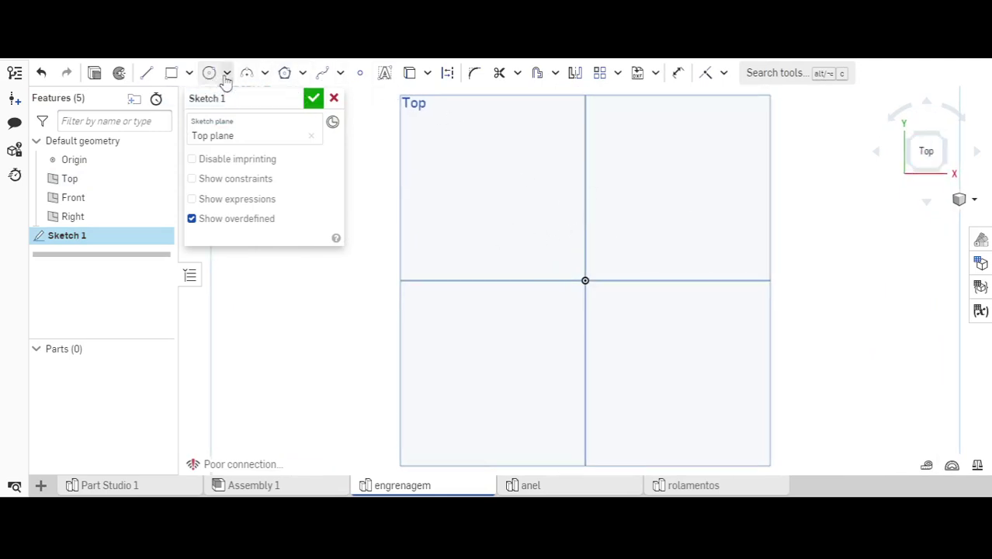
pyautogui.click(226, 73)
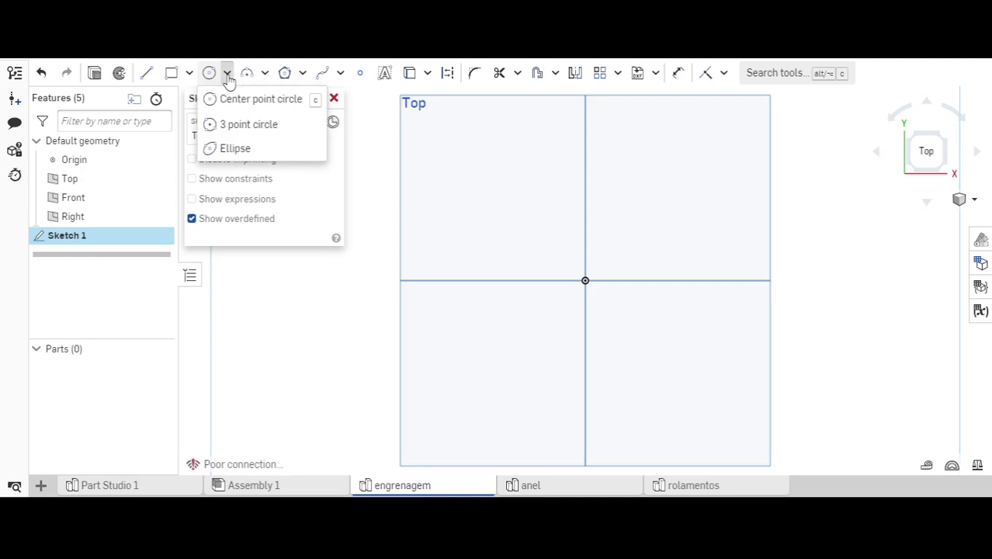
pyautogui.click(302, 72)
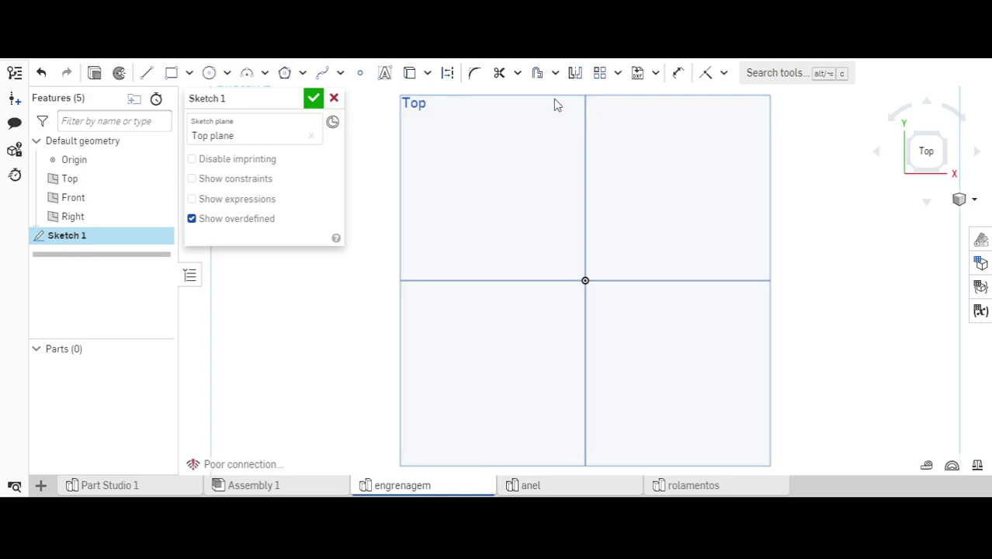
pyautogui.click(556, 74)
pyautogui.click(557, 78)
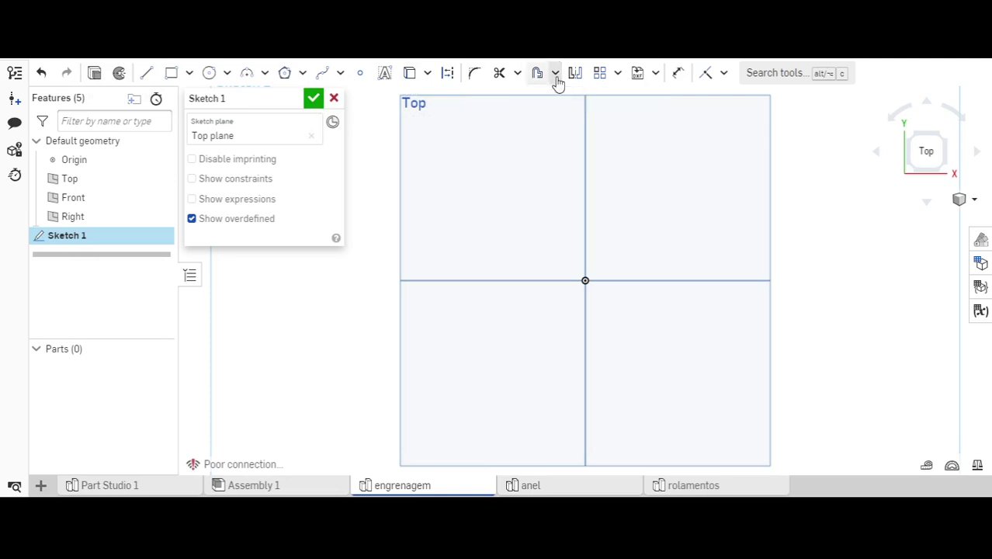
pyautogui.click(517, 73)
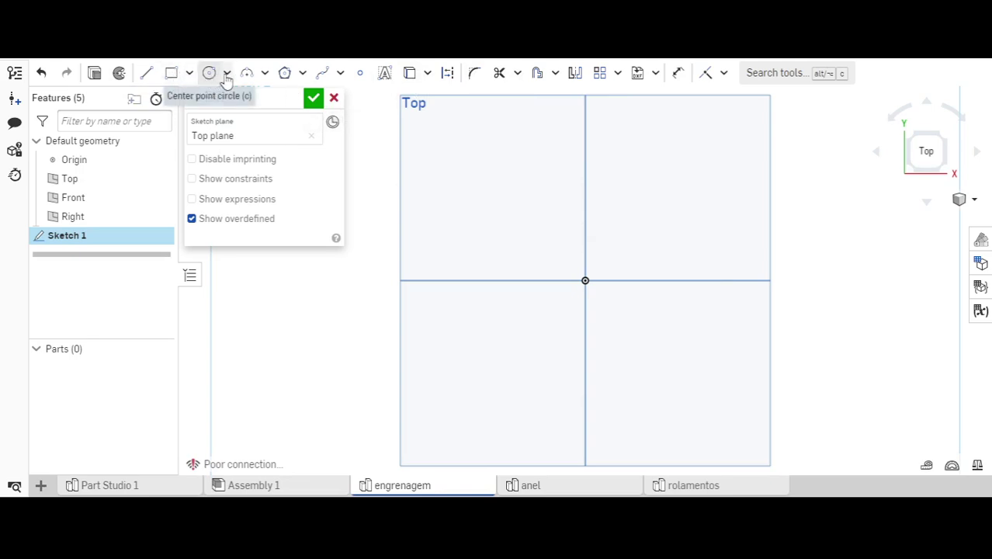
pyautogui.click(304, 74)
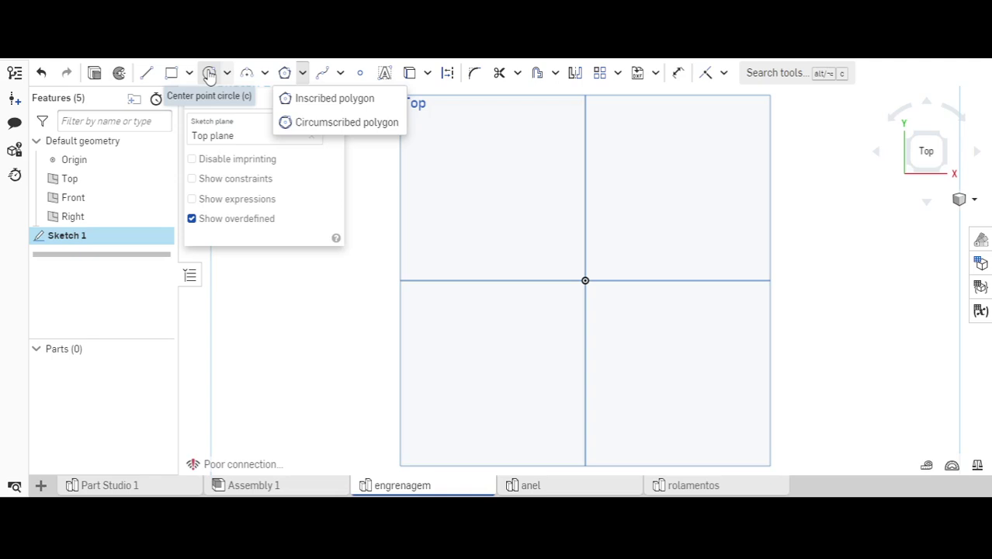
# Draw a slanted line about 12 mm long, running down and left from a point on the vertical axis above the origin.
pyautogui.click(147, 75)
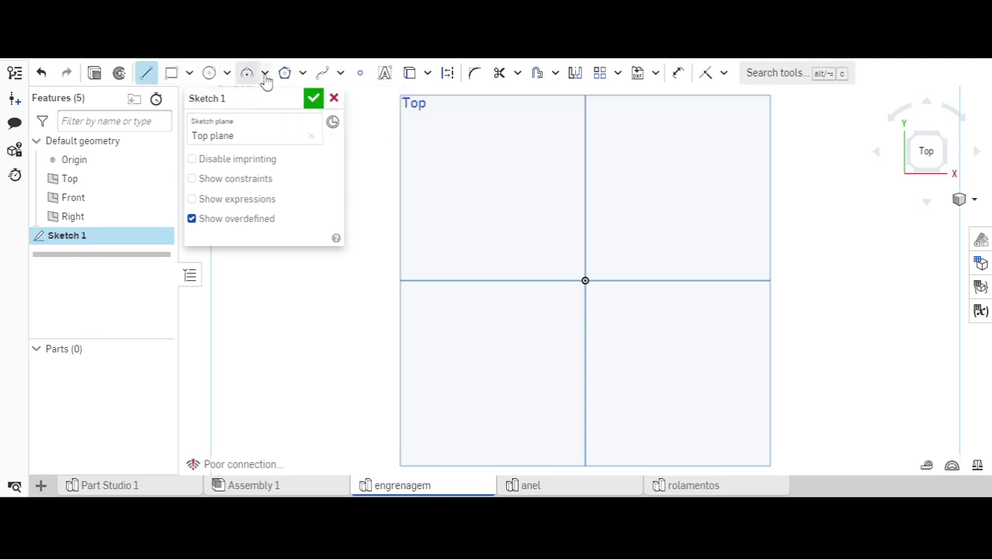
pyautogui.click(585, 170)
pyautogui.click(572, 196)
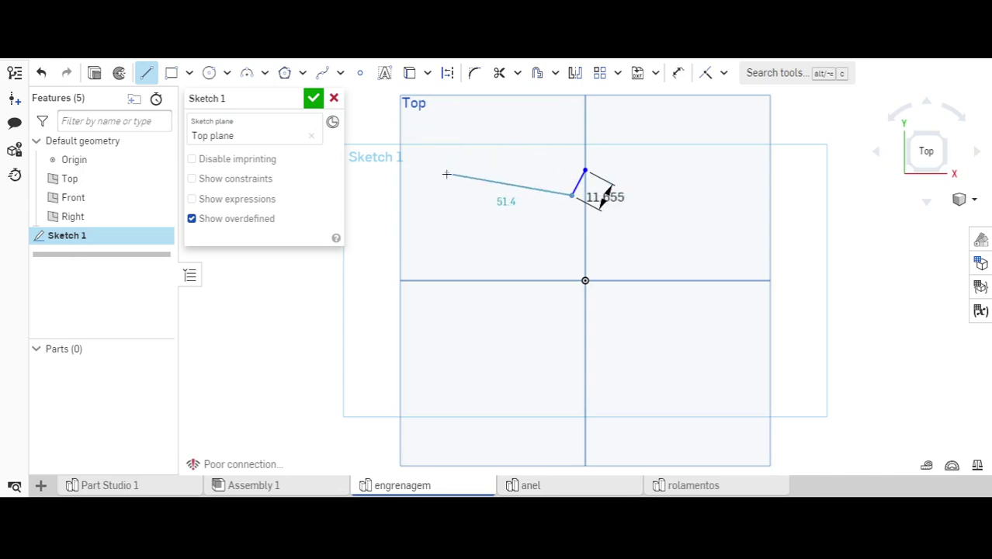
pyautogui.press('Escape')
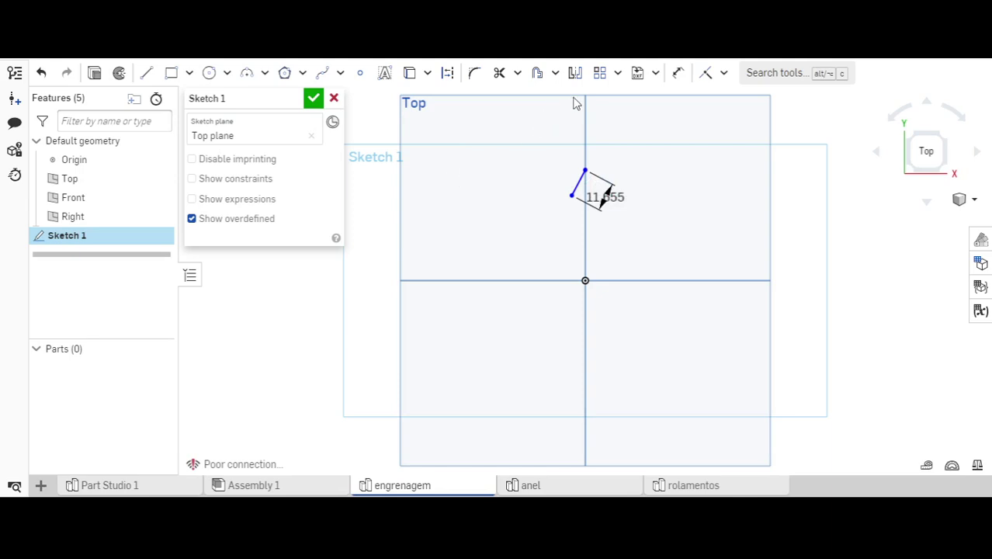
# Mirror the slanted line across the vertical axis to form a pointed gear tooth.
pyautogui.click(575, 72)
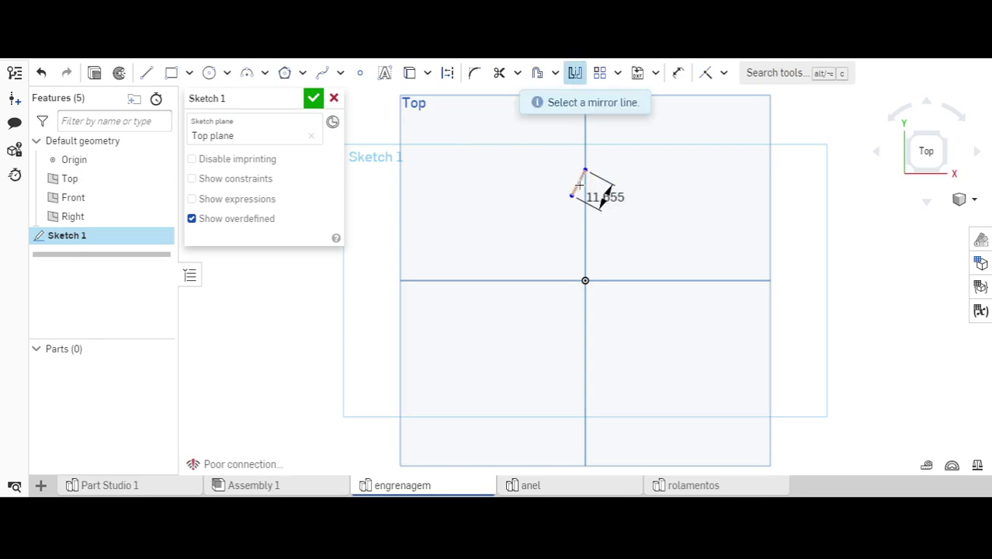
pyautogui.click(580, 199)
pyautogui.click(578, 180)
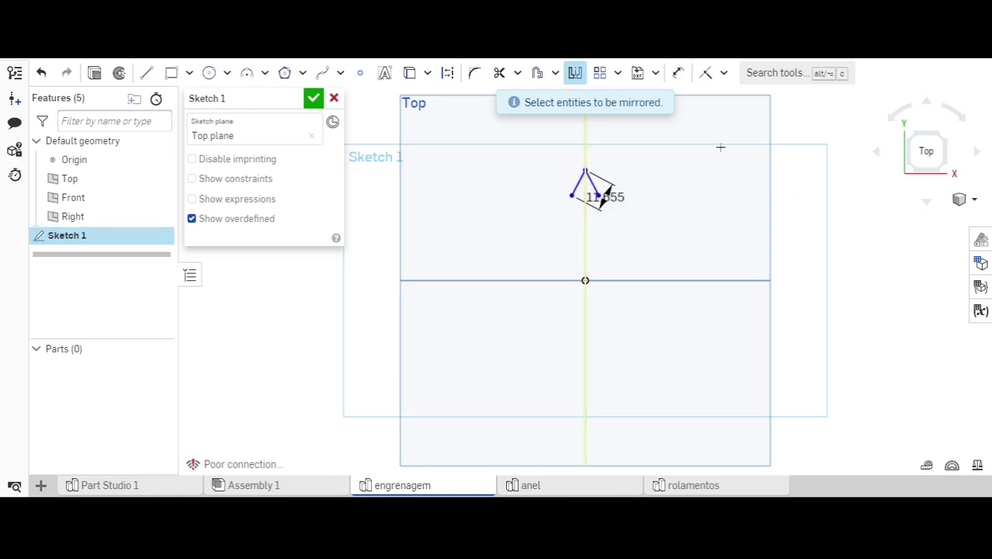
pyautogui.click(575, 73)
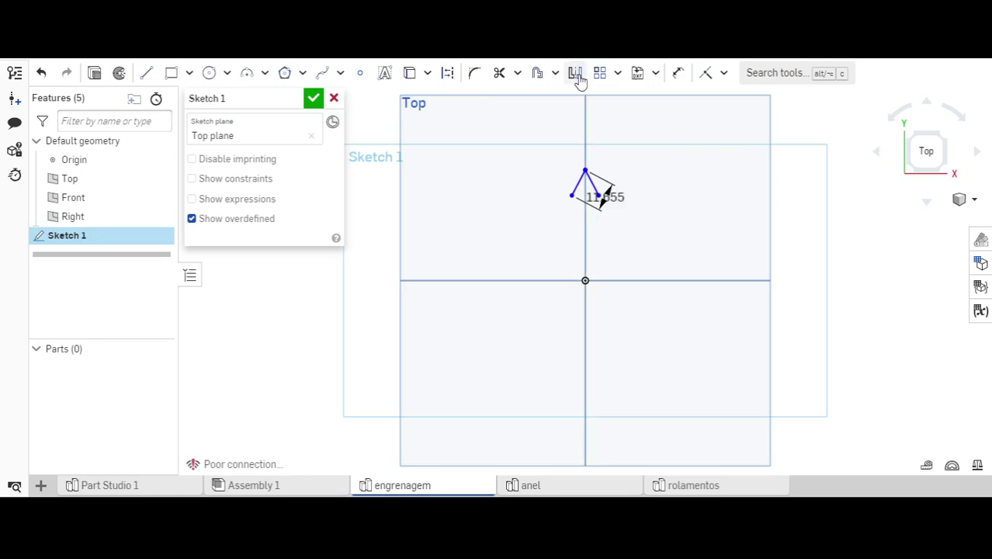
# Start a circular pattern of both tooth lines about the origin and narrow its span to 40 degrees.
pyautogui.click(617, 76)
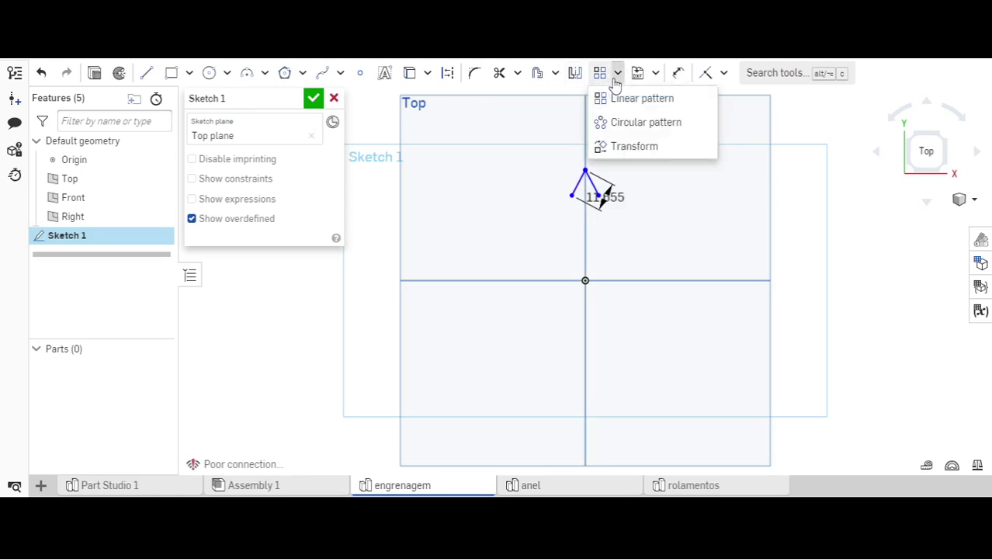
pyautogui.click(643, 129)
pyautogui.moveTo(561, 159); pyautogui.dragTo(617, 221)
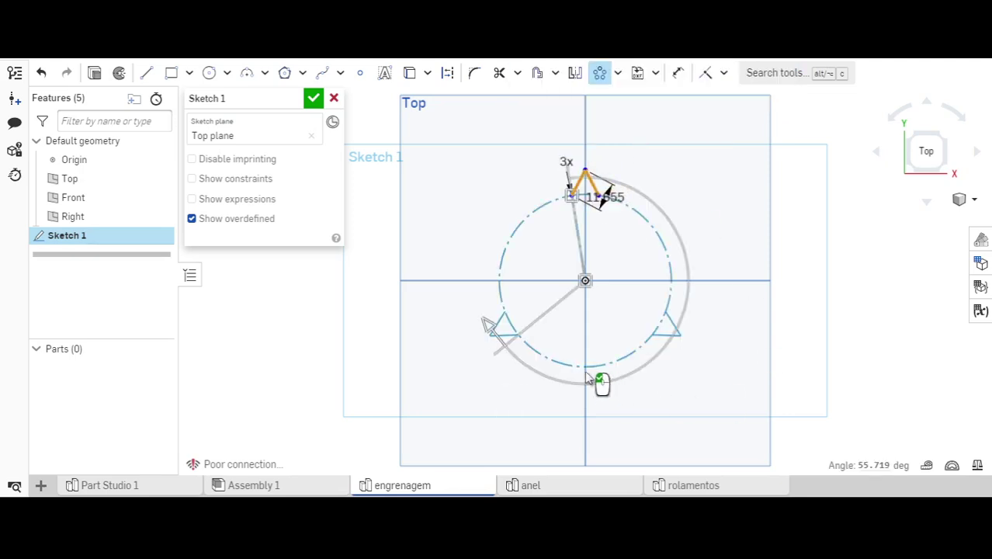
pyautogui.moveTo(490, 330); pyautogui.dragTo(684, 124)
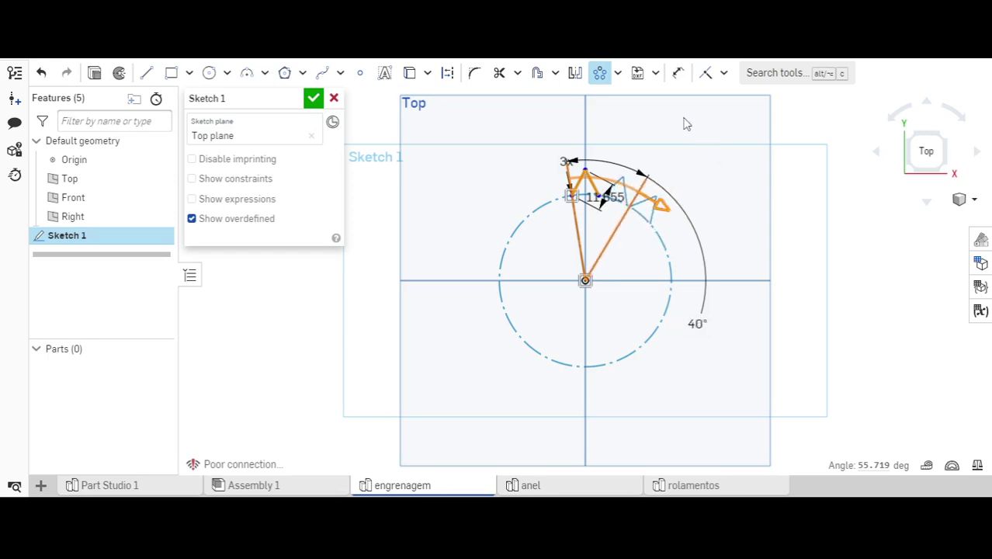
# Try a circular pattern angle of 100 degrees, and return it to 40 degrees.
pyautogui.doubleClick(693, 324)
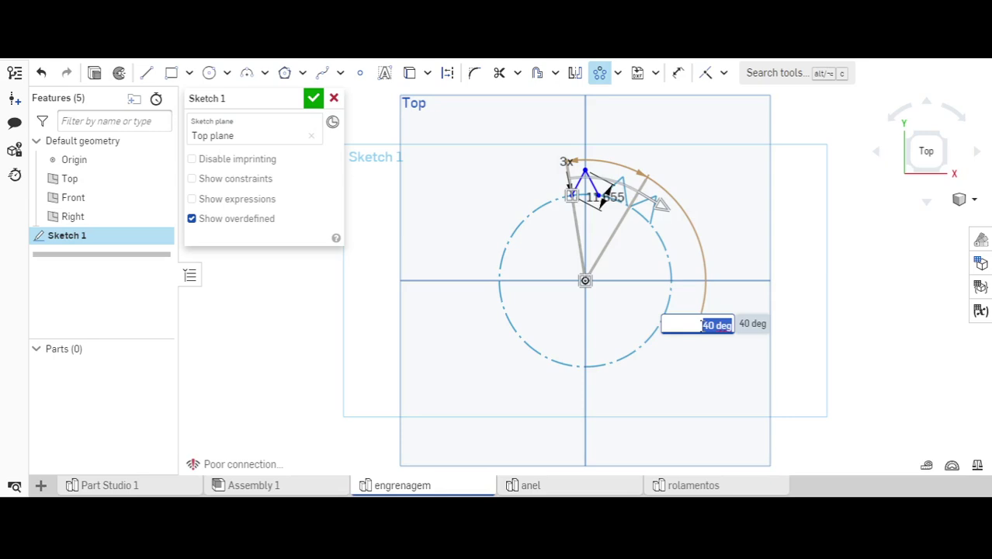
pyautogui.write('105')
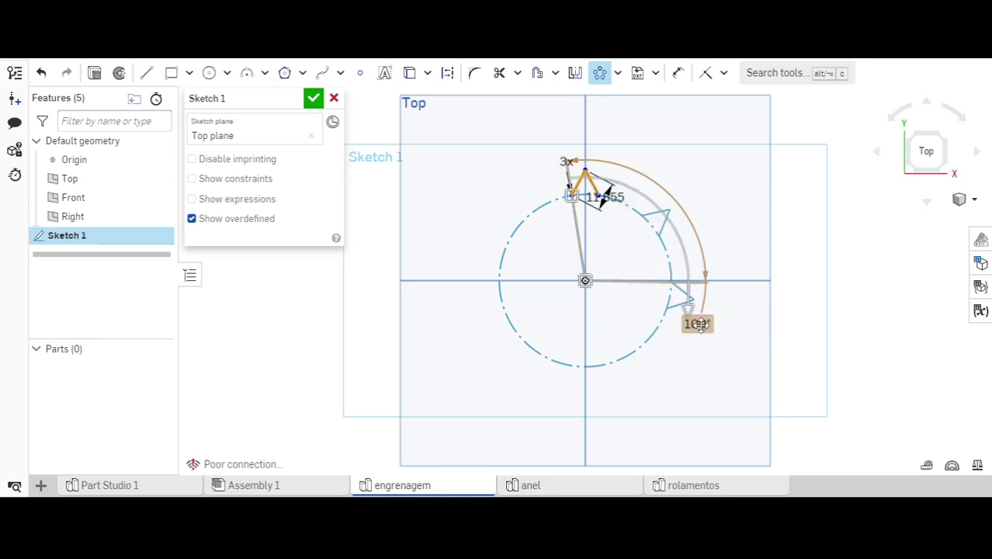
pyautogui.press('Return')
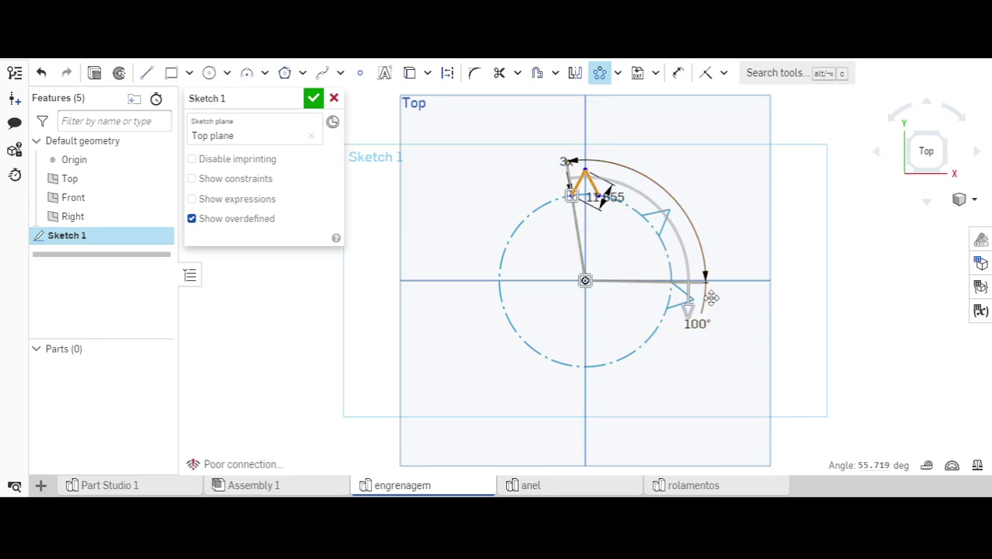
pyautogui.doubleClick(700, 325)
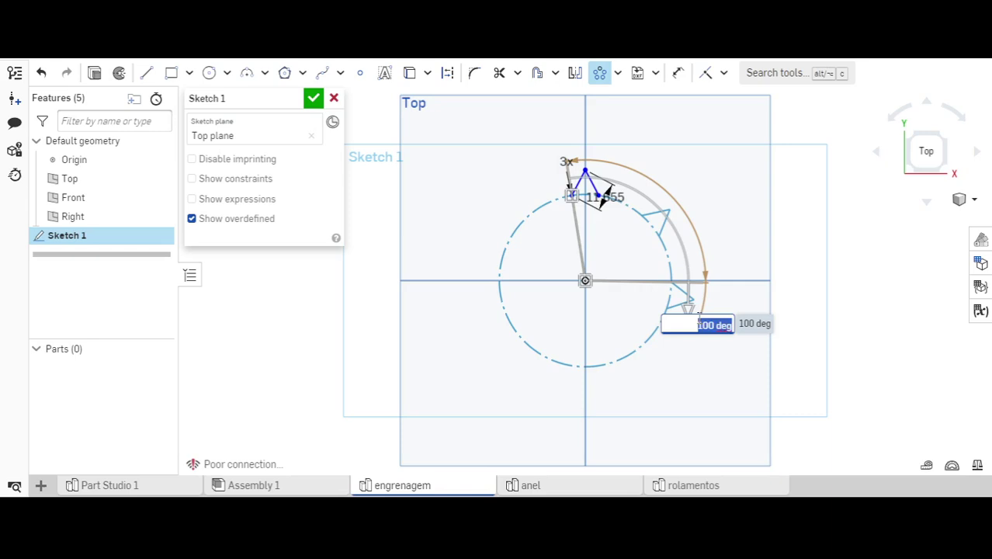
pyautogui.write('40')
pyautogui.press('Return')
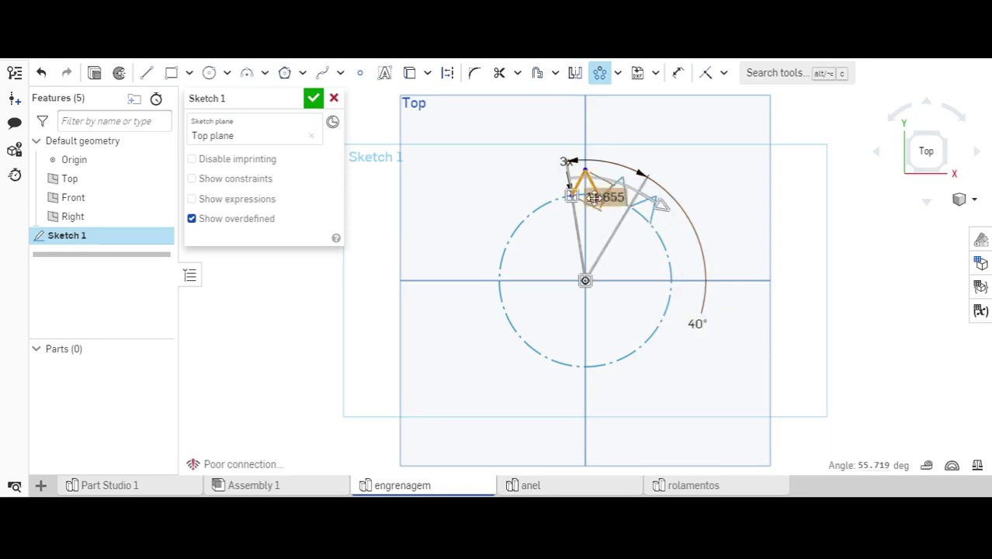
# Set the tooth pattern's instance count to 360/40 and its angle to 360 degrees.
pyautogui.moveTo(569, 161); pyautogui.dragTo(532, 159)
pyautogui.doubleClick(532, 160)
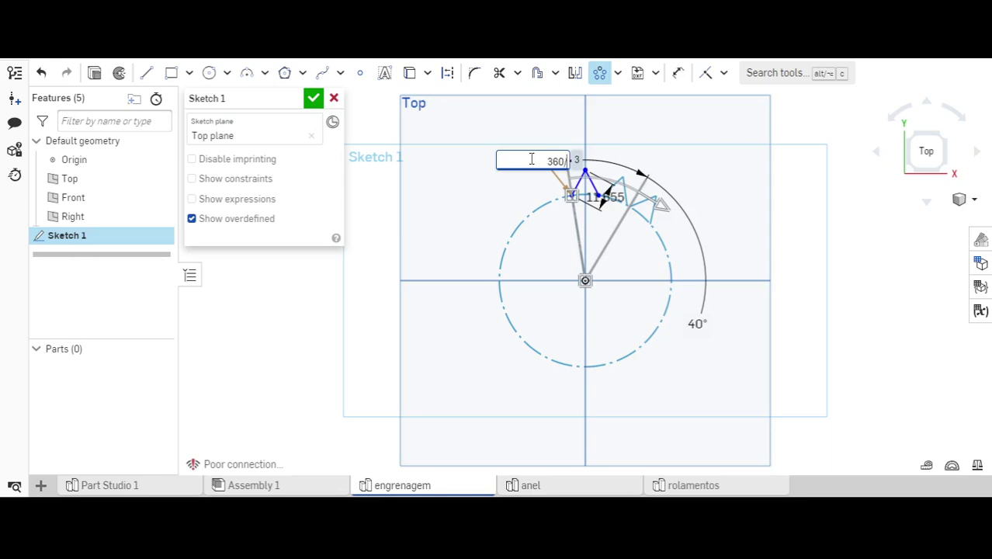
pyautogui.write('0')
pyautogui.press('Return')
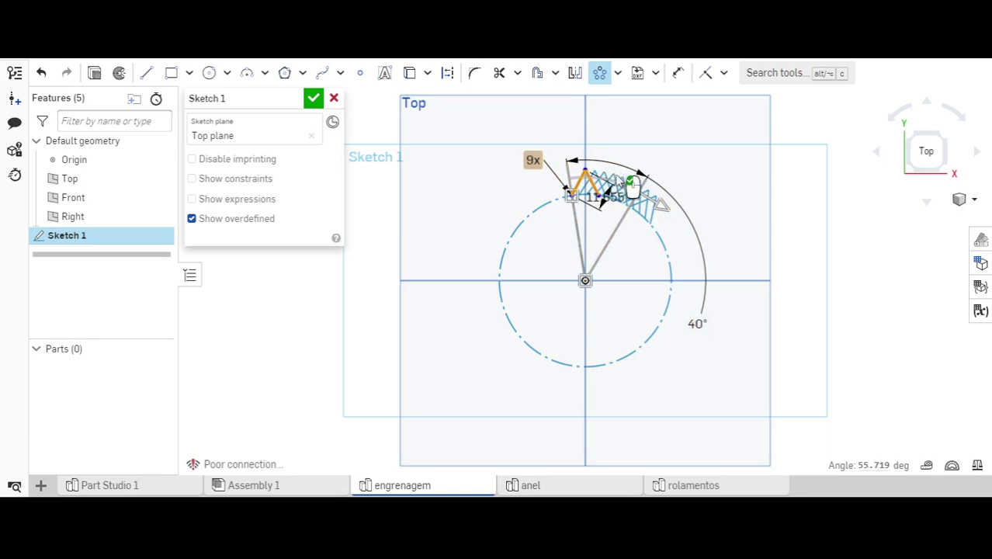
pyautogui.doubleClick(695, 324)
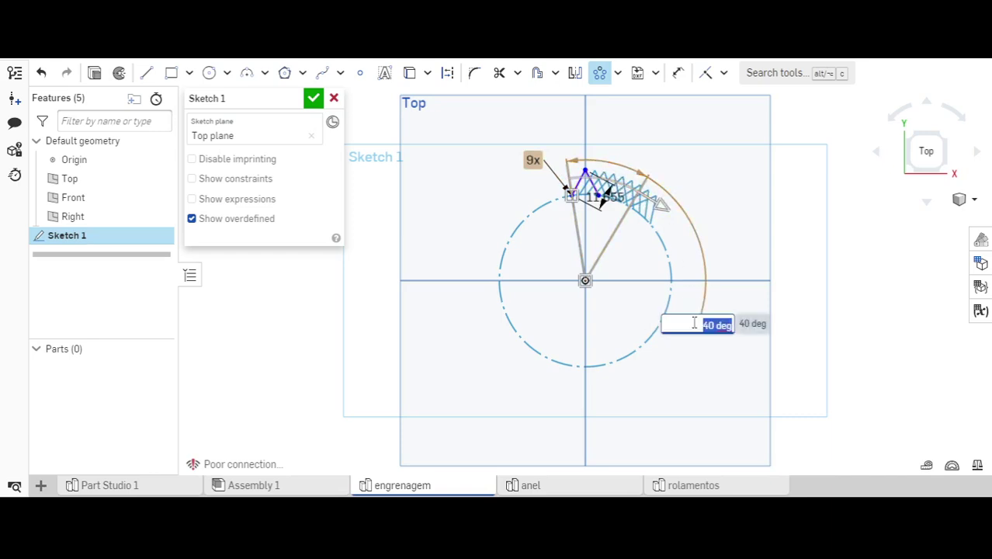
pyautogui.write('360')
pyautogui.press('Return')
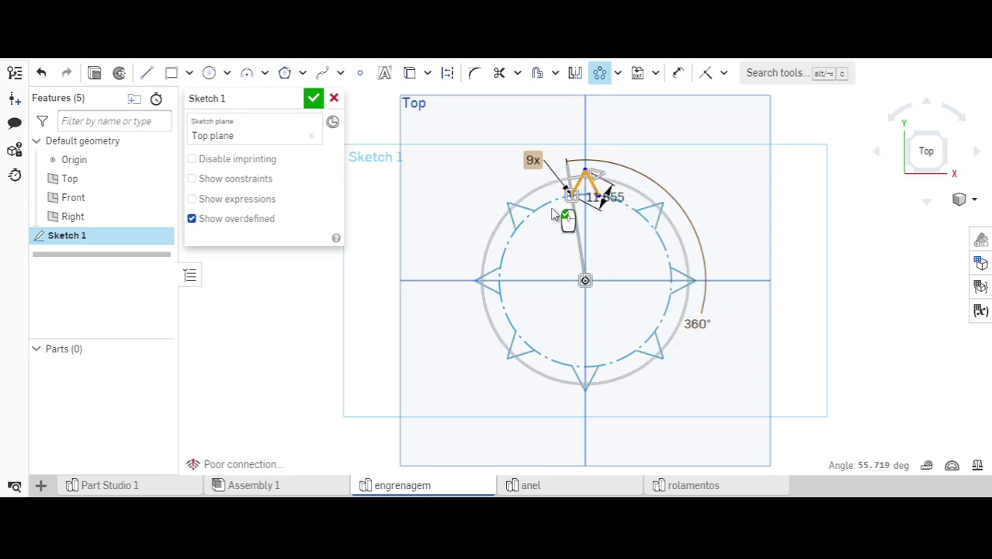
# Try 10 instances in the circular tooth pattern.
pyautogui.doubleClick(533, 159)
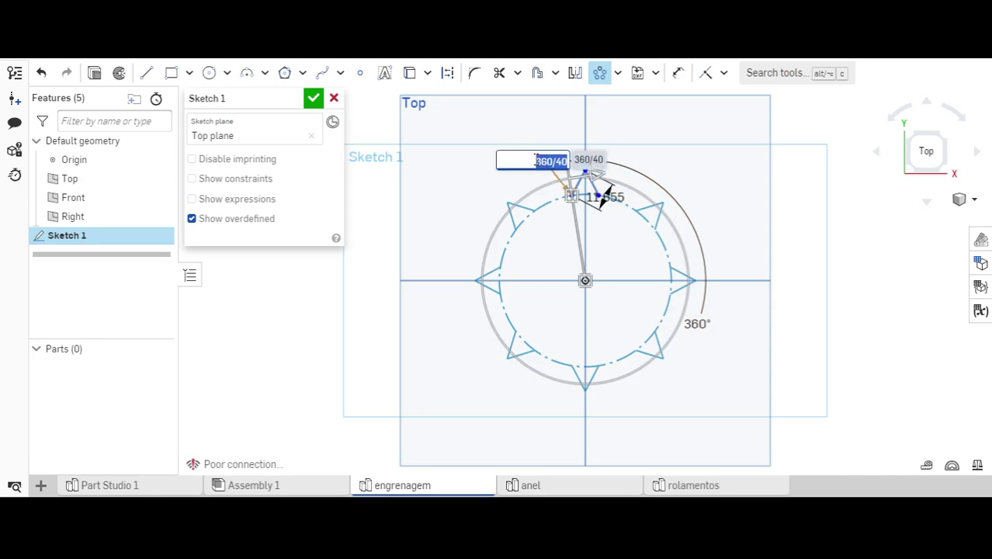
pyautogui.write('10')
pyautogui.press('Return')
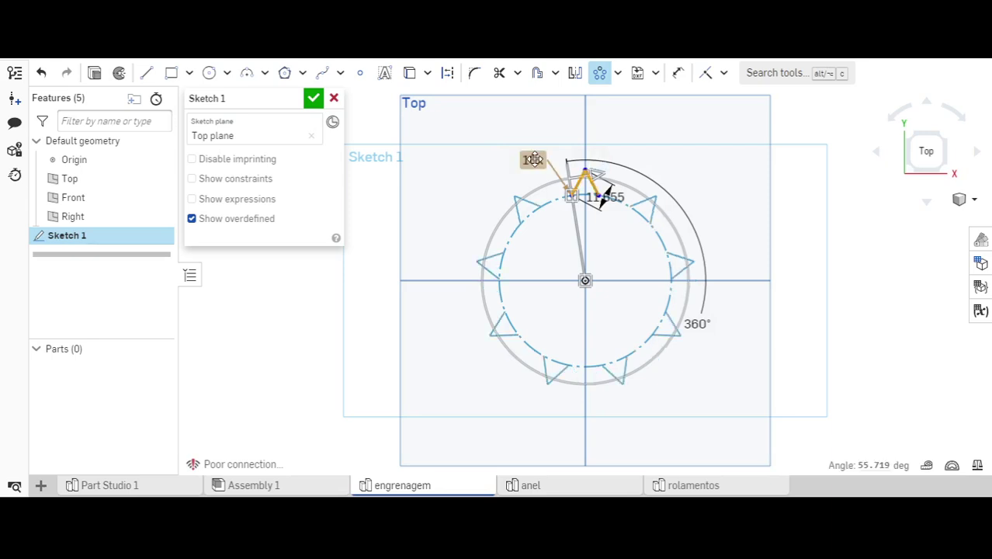
# Set the circular tooth pattern to 20 instances, stretch its span to 340 degrees and complete it.
pyautogui.doubleClick(533, 159)
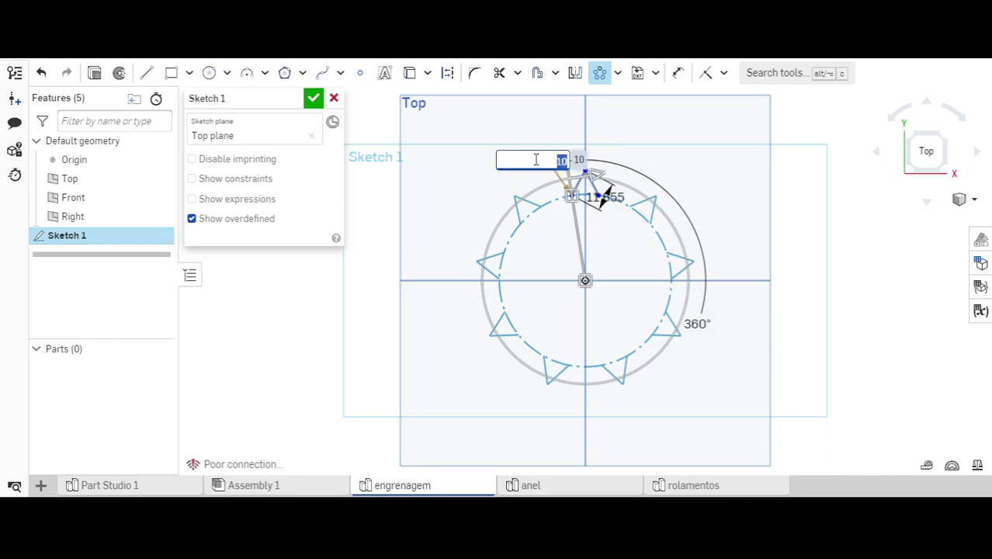
pyautogui.write('20')
pyautogui.press('Return')
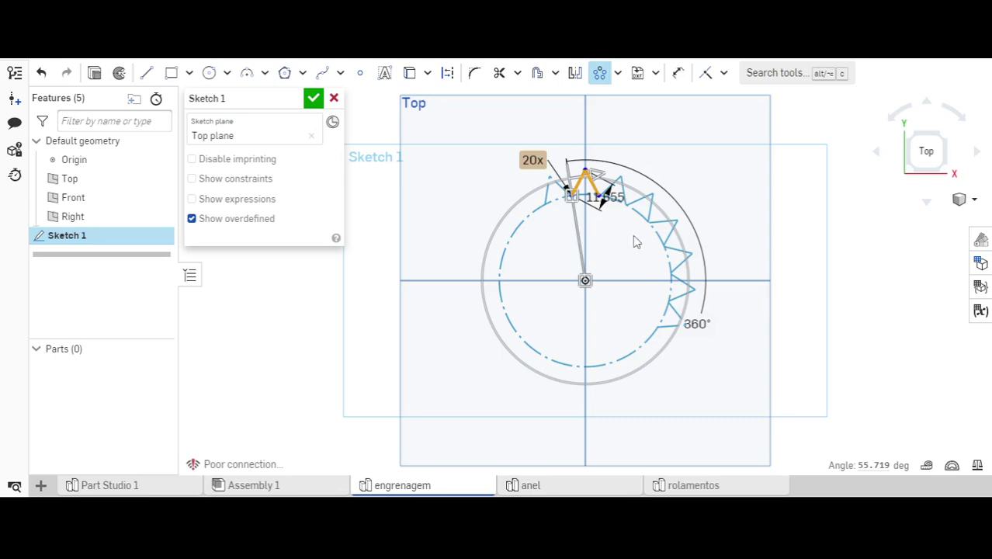
pyautogui.moveTo(610, 184); pyautogui.dragTo(552, 444)
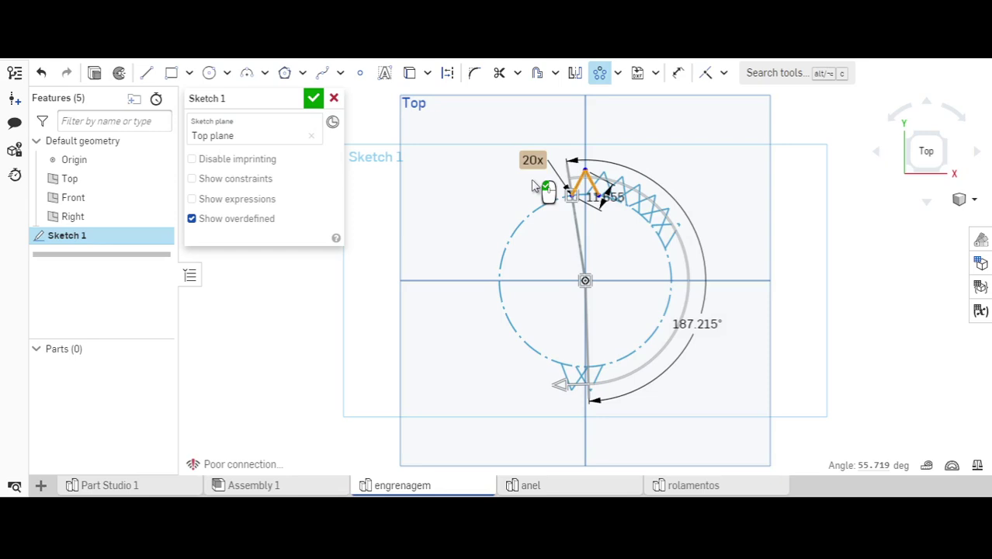
pyautogui.moveTo(593, 374); pyautogui.dragTo(574, 181)
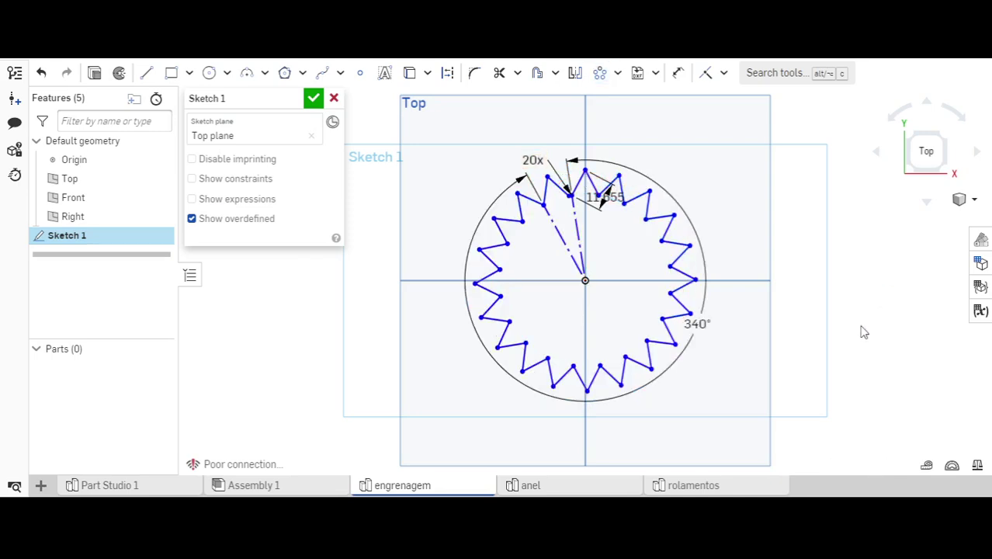
pyautogui.moveTo(766, 278)
pyautogui.mouseDown(button='right')
pyautogui.moveTo(790, 312)
pyautogui.moveTo(773, 308)
pyautogui.moveTo(777, 281)
pyautogui.moveTo(764, 293)
pyautogui.moveTo(786, 304)
pyautogui.moveTo(768, 297)
pyautogui.moveTo(780, 285)
pyautogui.mouseUp(button='right')
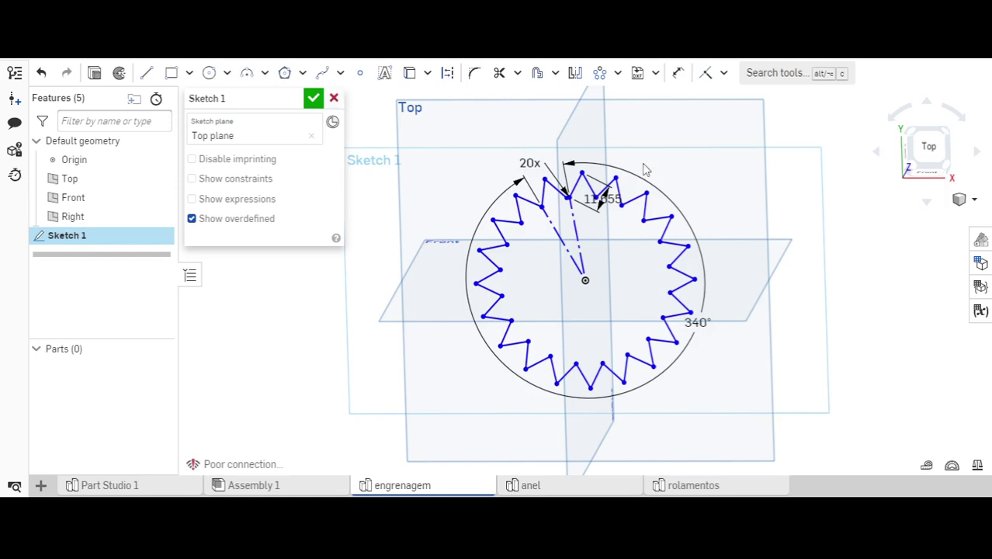
pyautogui.moveTo(642, 167); pyautogui.dragTo(624, 260, button='right')
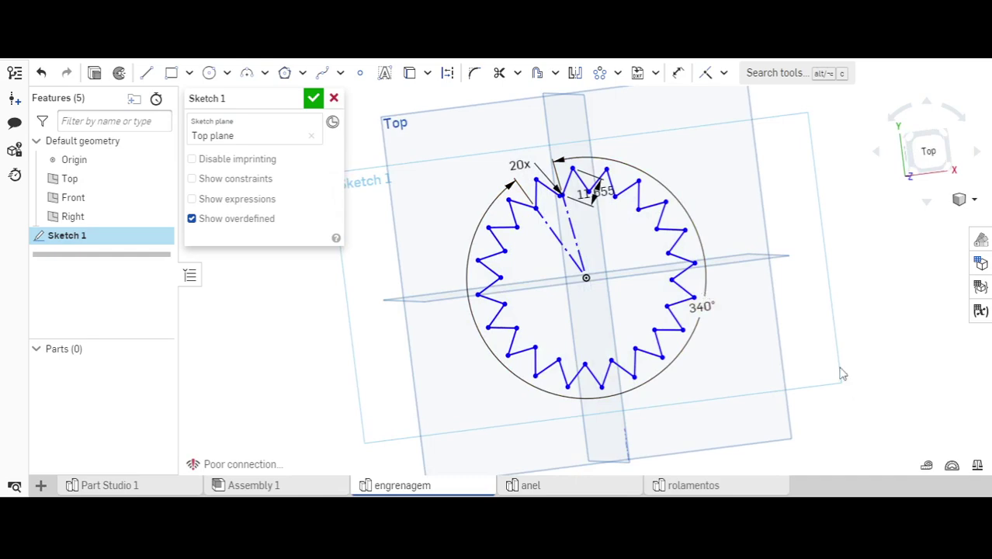
pyautogui.moveTo(841, 373)
pyautogui.mouseDown(button='right')
pyautogui.moveTo(844, 326)
pyautogui.moveTo(688, 417)
pyautogui.mouseUp(button='right')
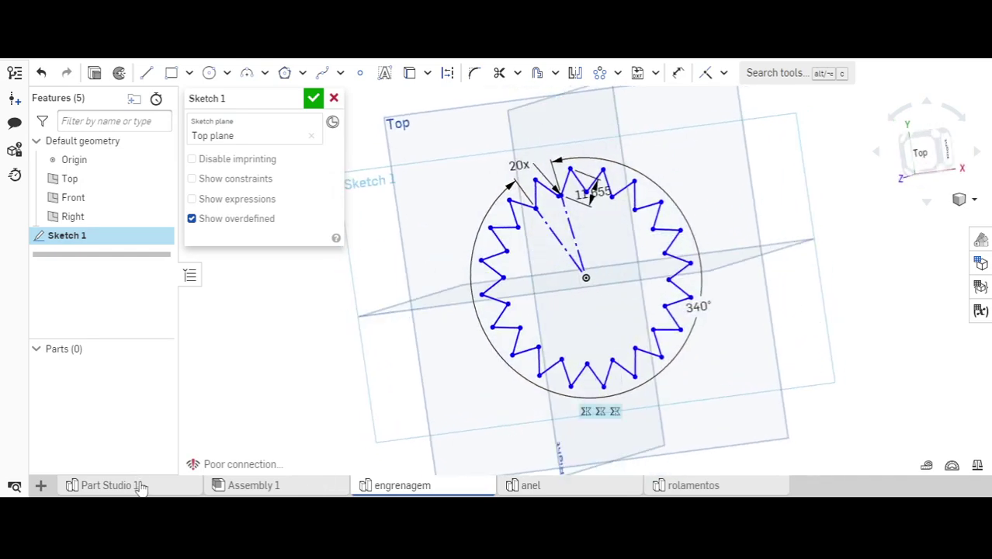
# Switch to Assembly 1 and examine the wheels, motors and shafts inside the ring from above and from the front.
pyautogui.click(238, 487)
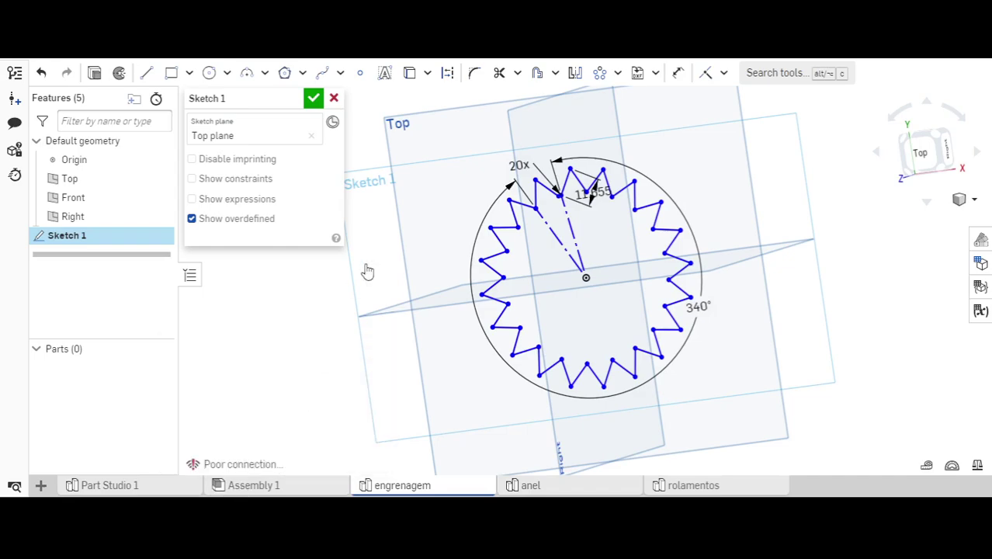
pyautogui.moveTo(730, 300); pyautogui.dragTo(704, 248, button='right')
pyautogui.scroll(-3, 704, 248)
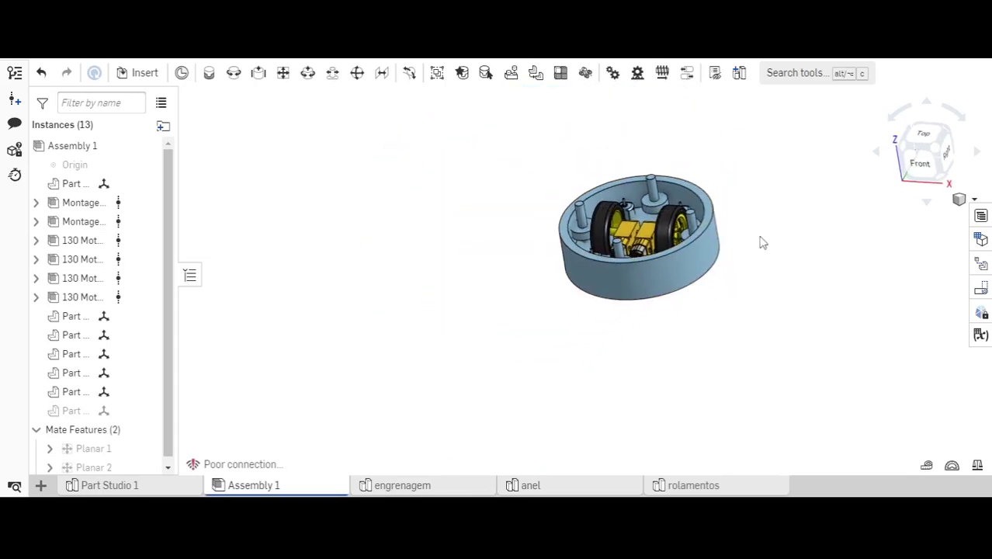
pyautogui.moveTo(761, 240); pyautogui.dragTo(656, 296, button='middle')
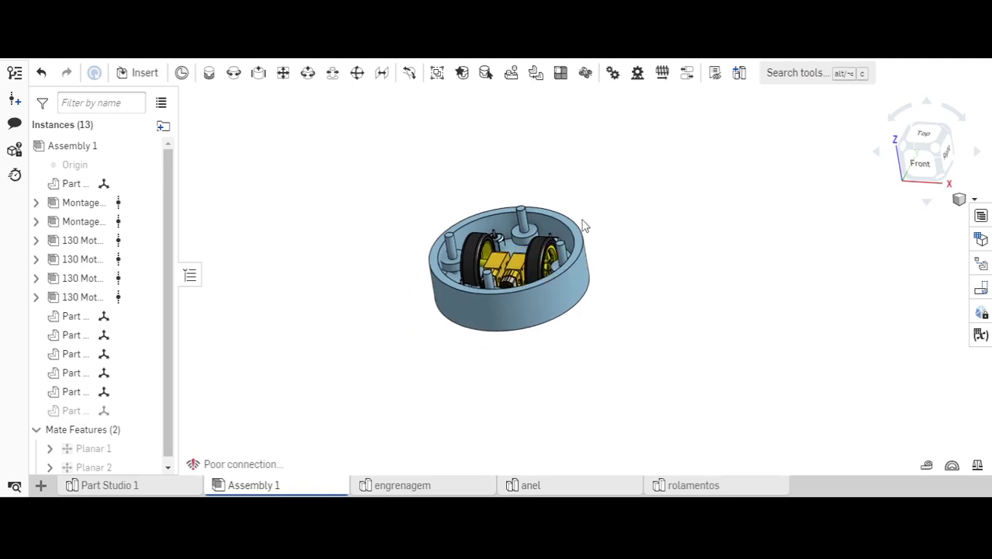
pyautogui.hotkey('shift', '5')
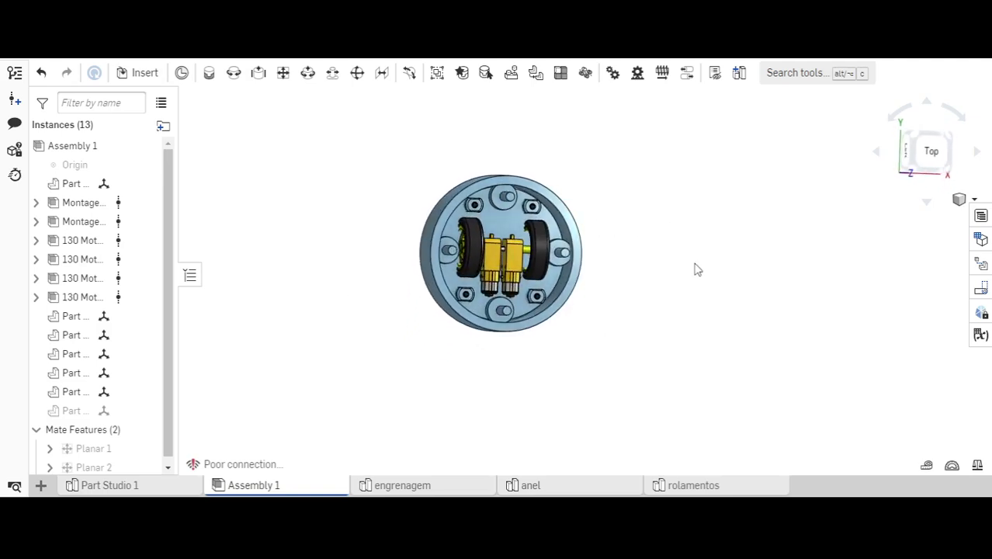
pyautogui.moveTo(697, 270); pyautogui.dragTo(683, 226, button='right')
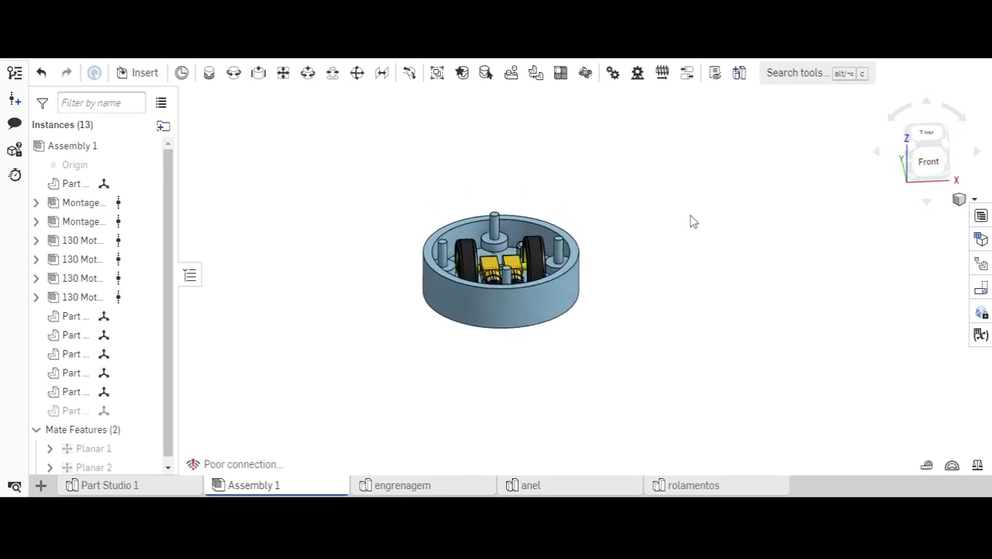
pyautogui.moveTo(695, 224); pyautogui.dragTo(673, 255, button='right')
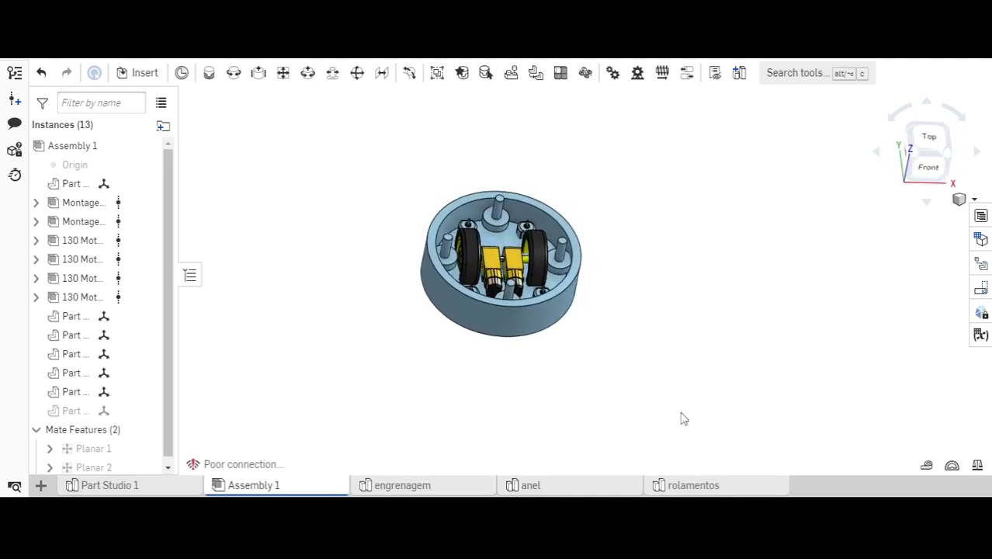